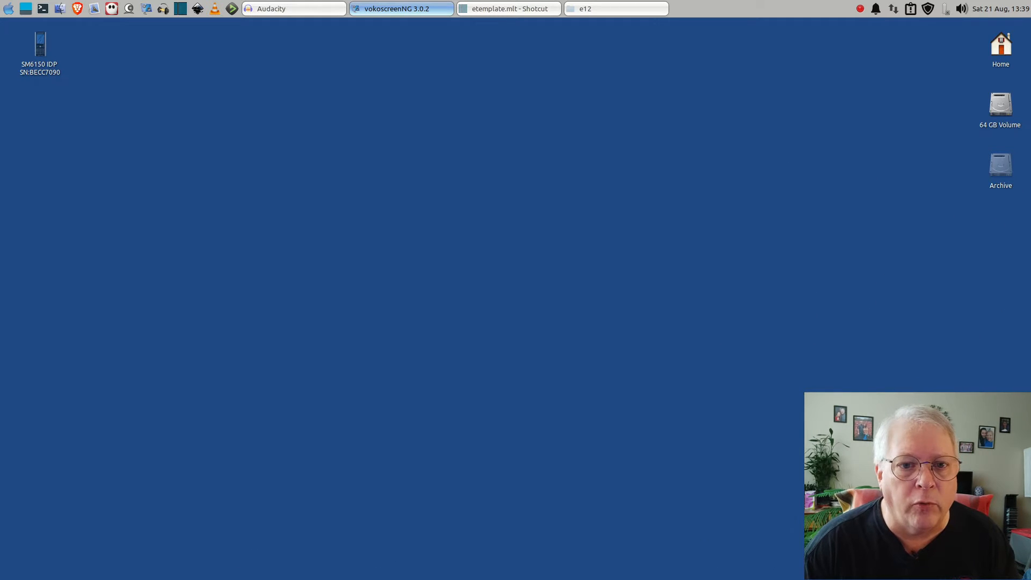
Open the e12 folder window and import VID_20210821_133013.mp4 from it into the empty Audacity project
left_click(594, 9)
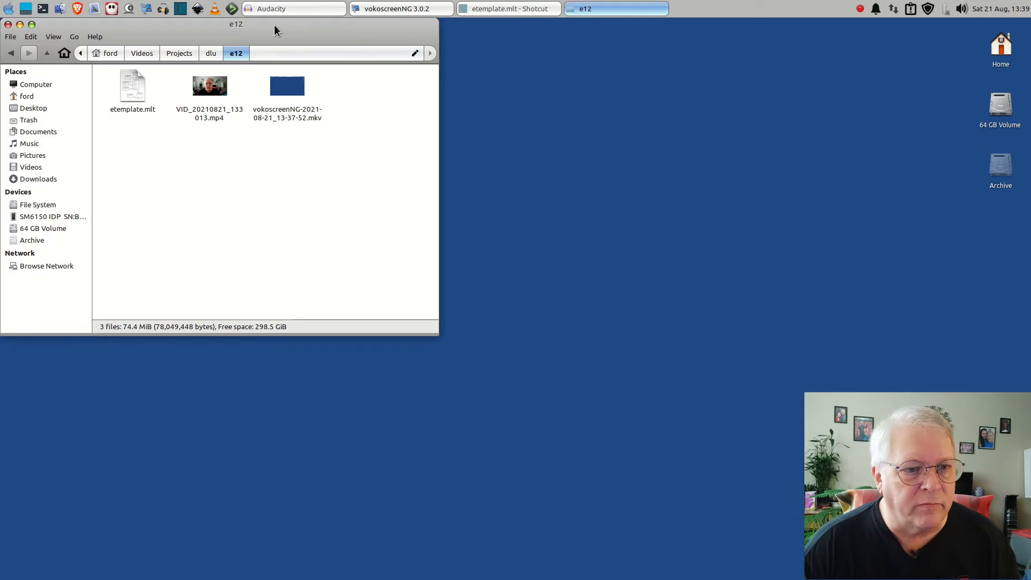
left_click_drag(276, 23, 575, 90)
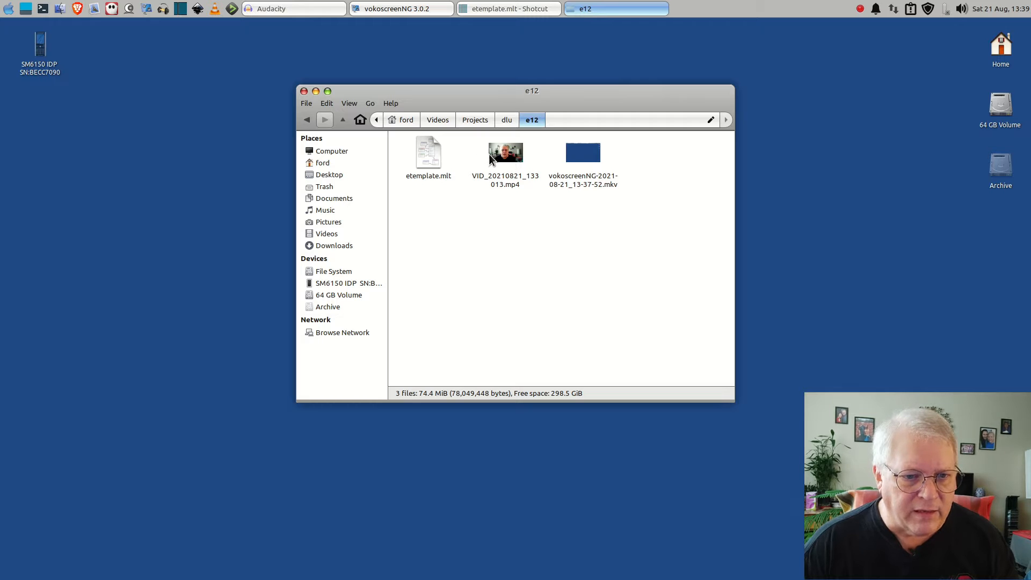
left_click(428, 166)
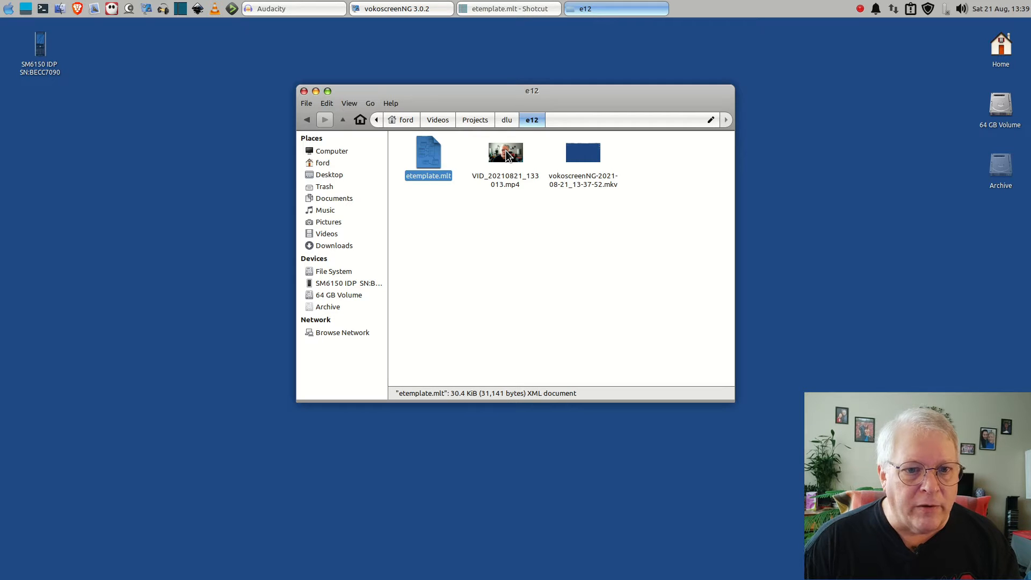
left_click_drag(517, 91, 605, 153)
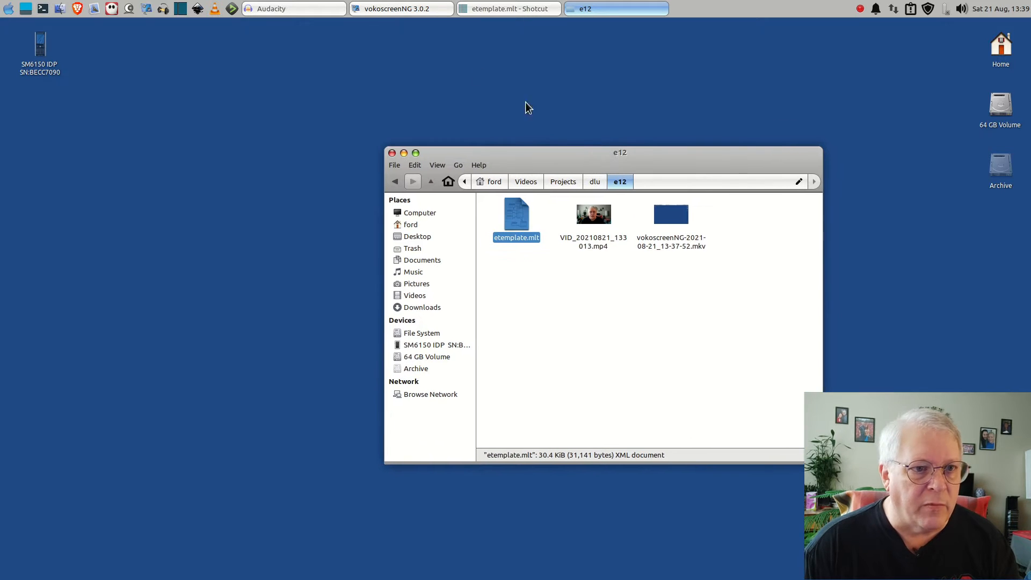
left_click(274, 9)
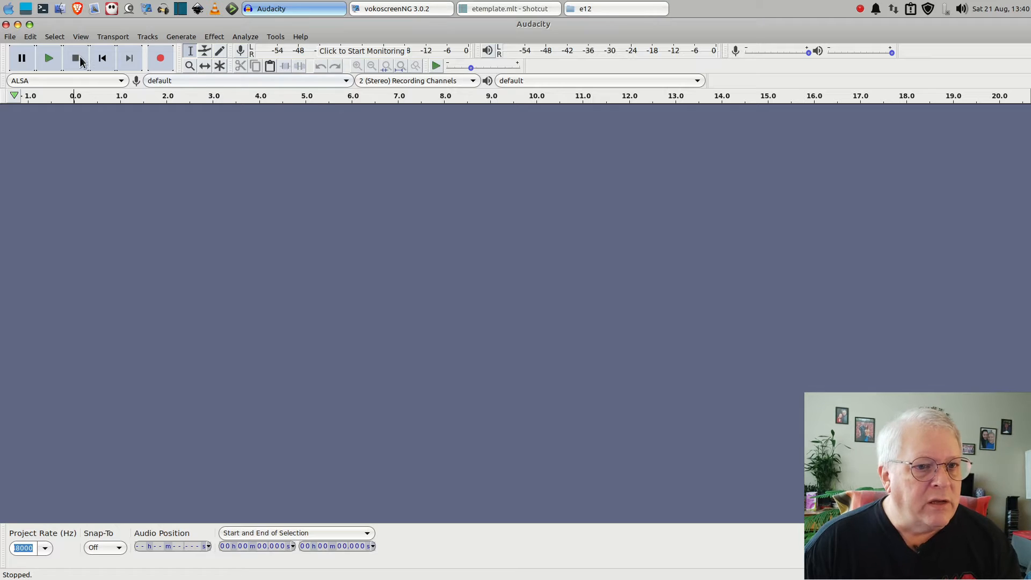
left_click(585, 9)
left_click_drag(595, 216, 134, 161)
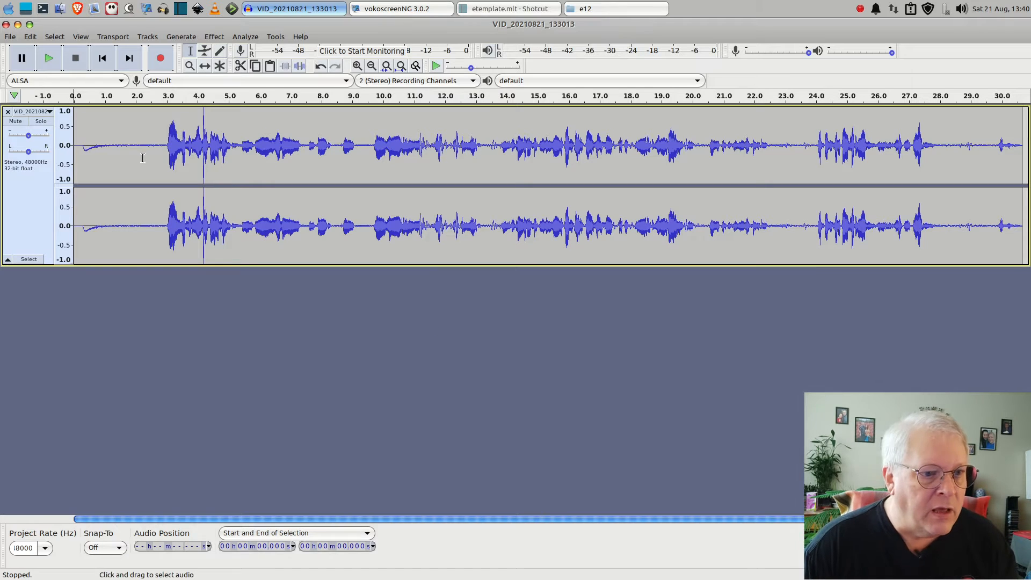
Capture a noise profile for Noise Reduction from the quiet stretch between about 1.2 and 2.8 seconds
left_click_drag(160, 143, 112, 149)
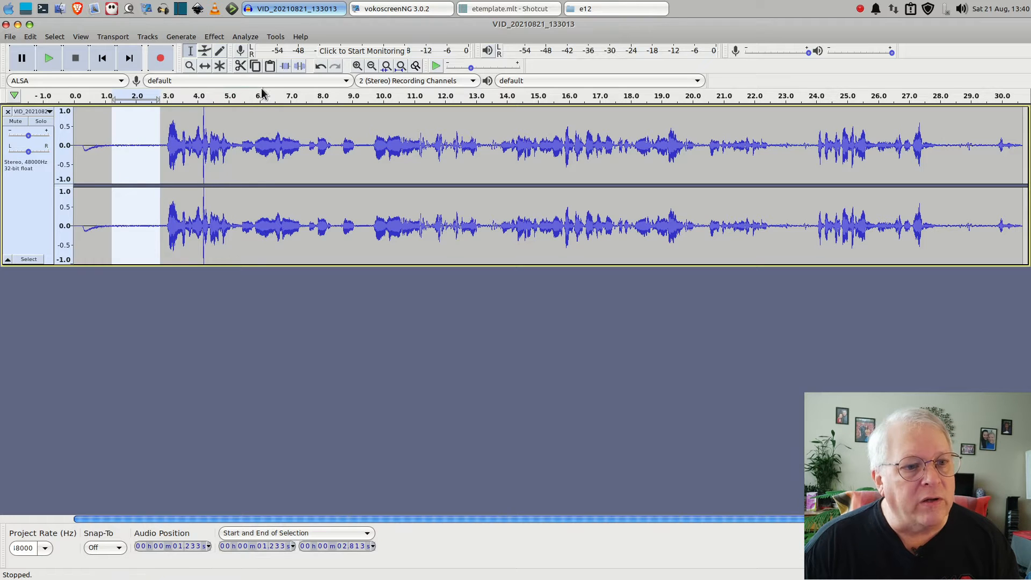
left_click(216, 36)
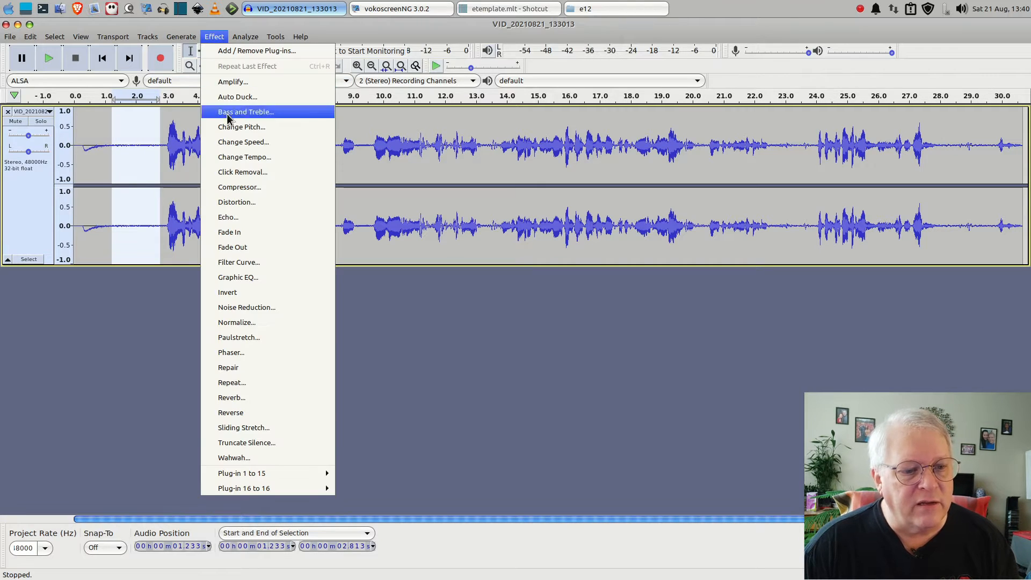
left_click(244, 307)
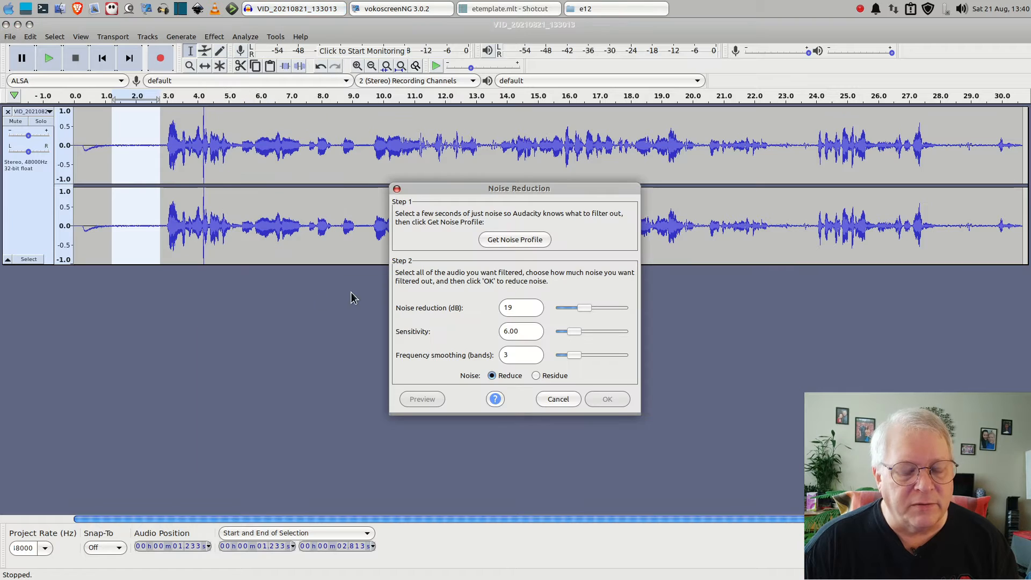
left_click(539, 243)
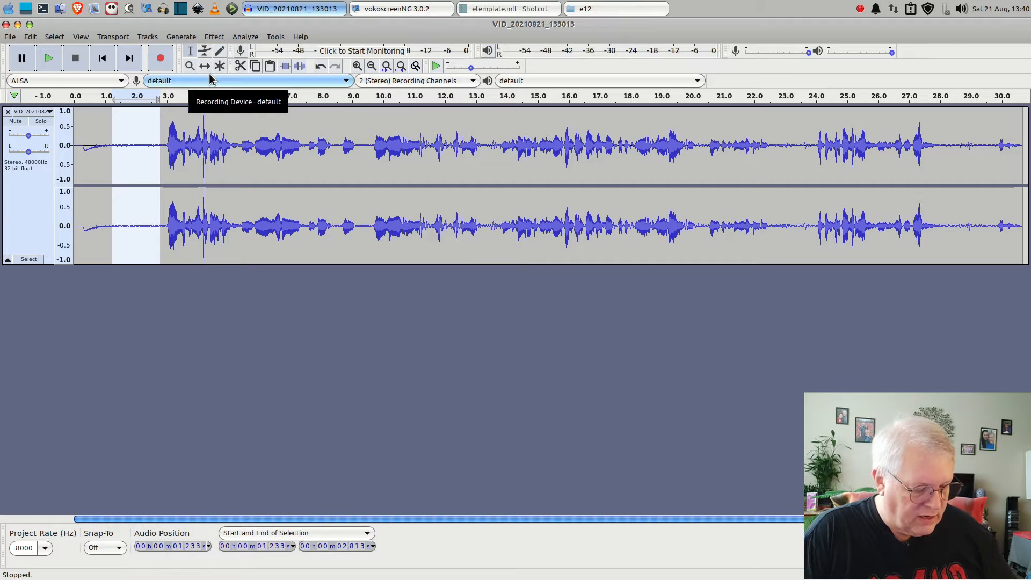
Apply Noise Reduction to the whole track with 16 dB reduction and sensitivity 5.00, and play back part of the result
key("ctrl+a")
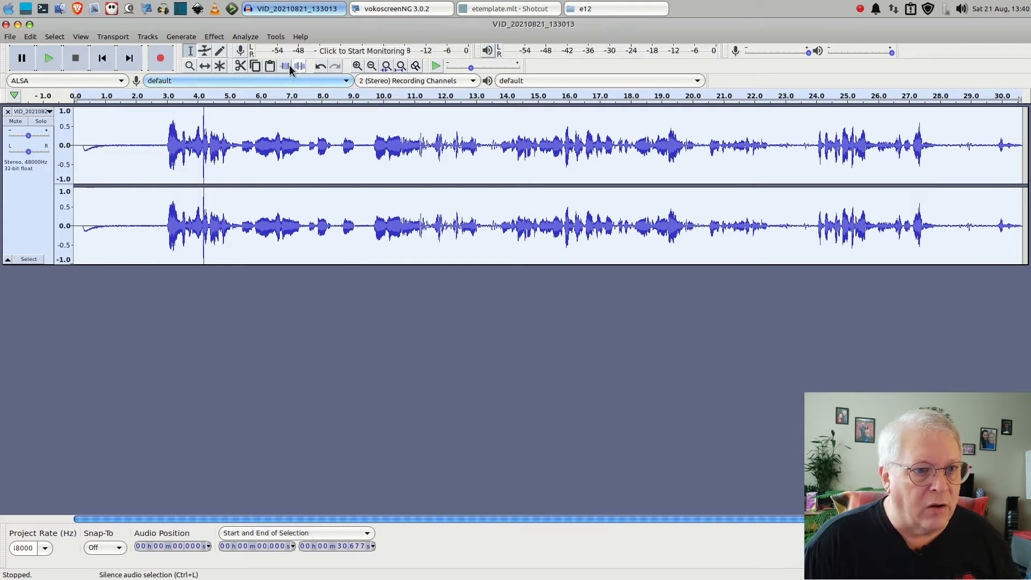
left_click(214, 38)
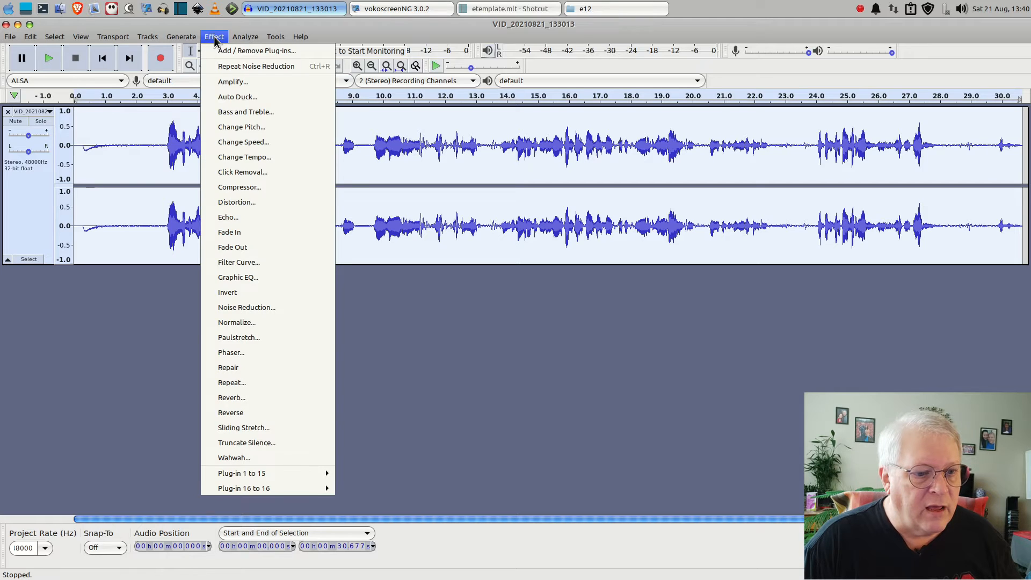
left_click(258, 314)
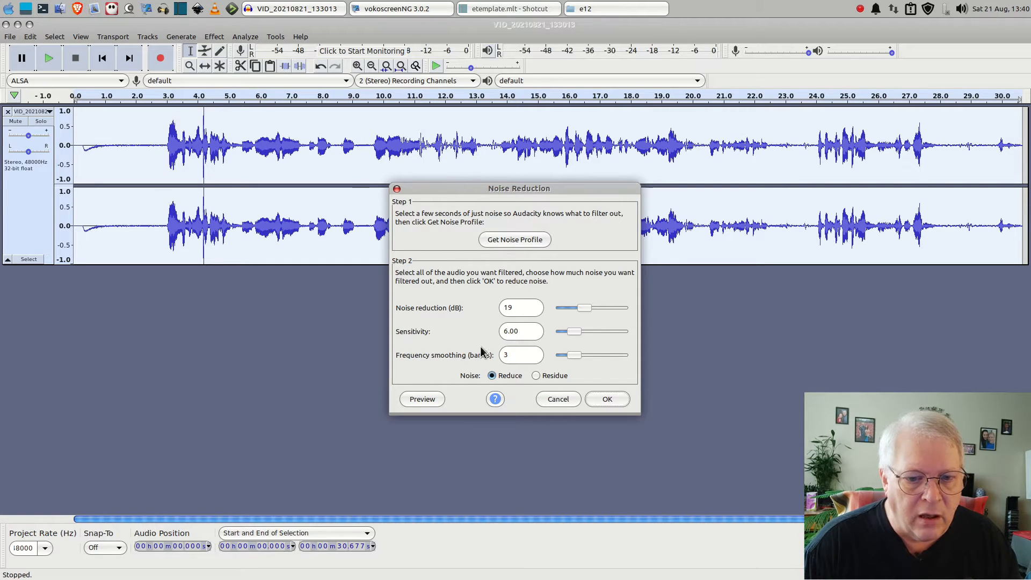
left_click_drag(586, 308, 582, 319)
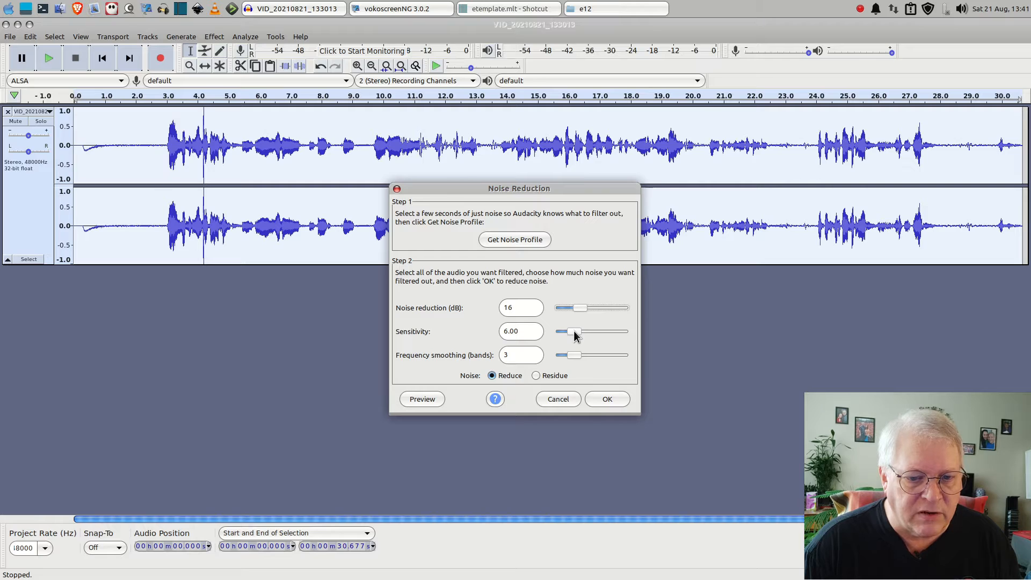
left_click_drag(574, 331, 574, 334)
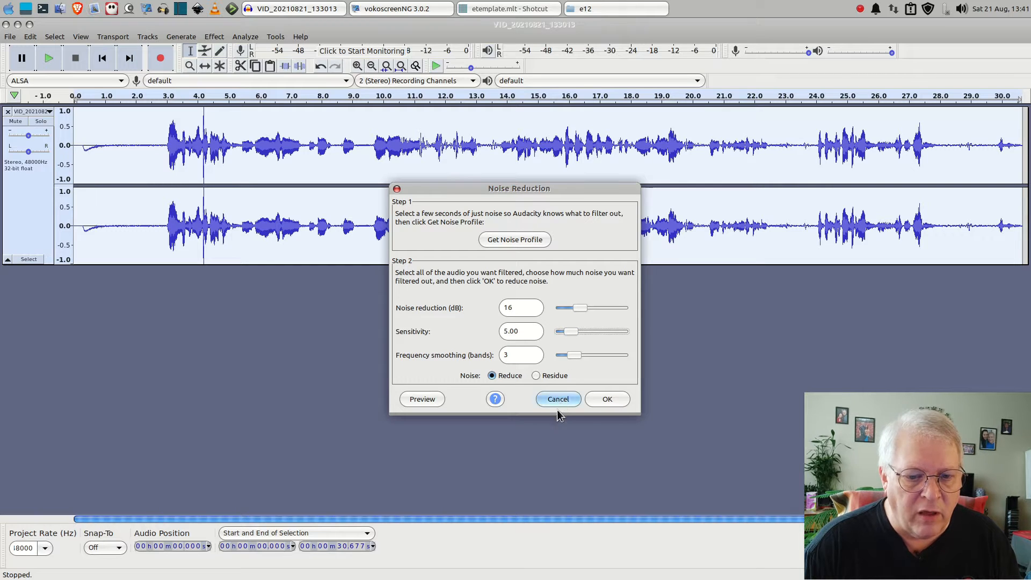
left_click(608, 400)
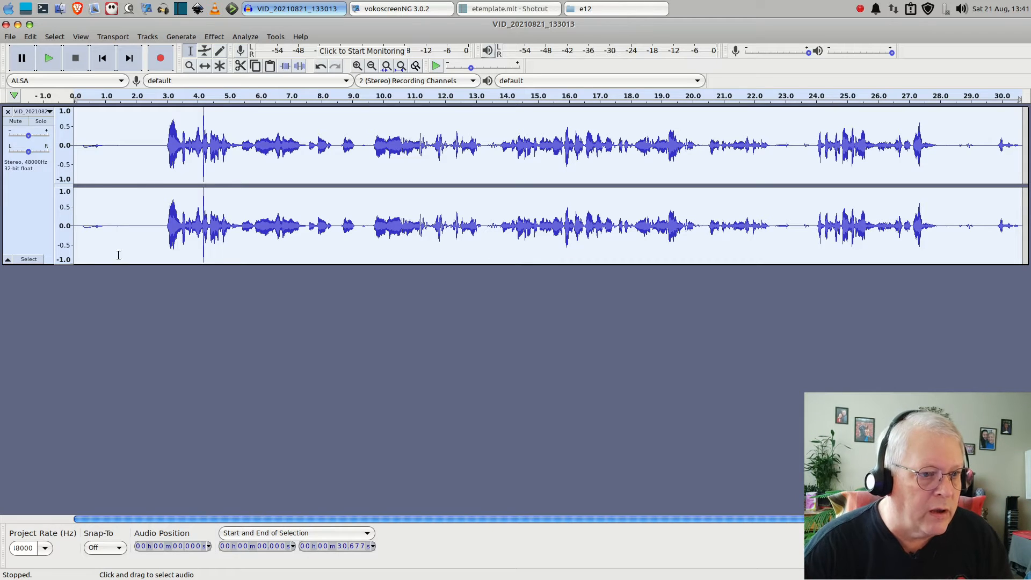
left_click(97, 94)
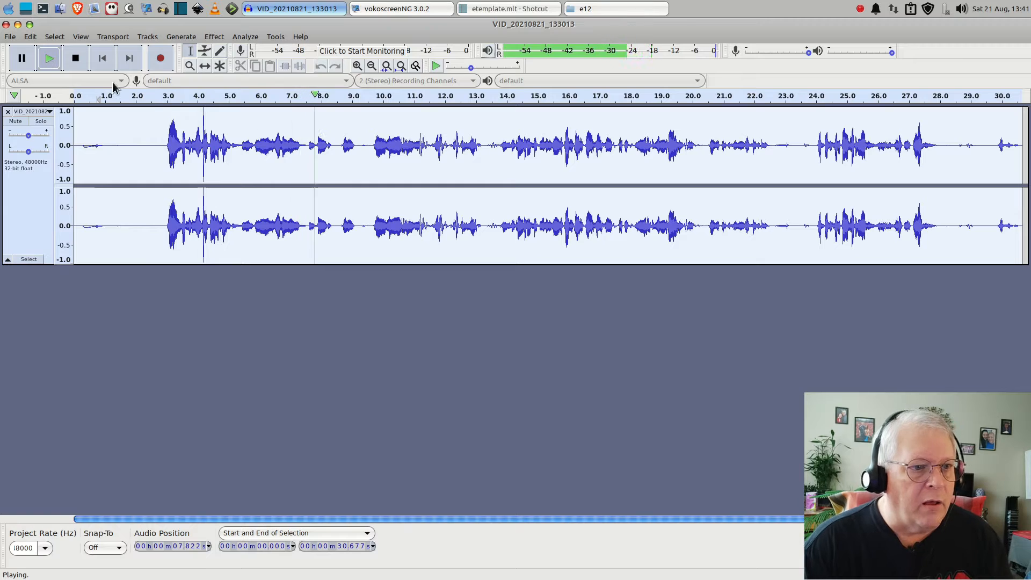
left_click(76, 60)
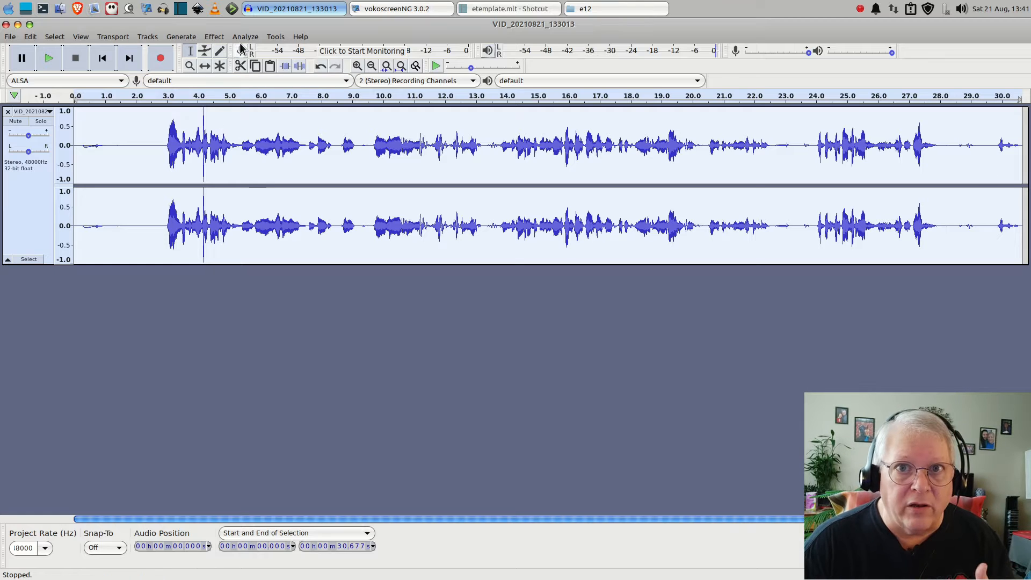
Normalize the whole track to a peak amplitude of -1.0 dB with DC offset removal
left_click(217, 38)
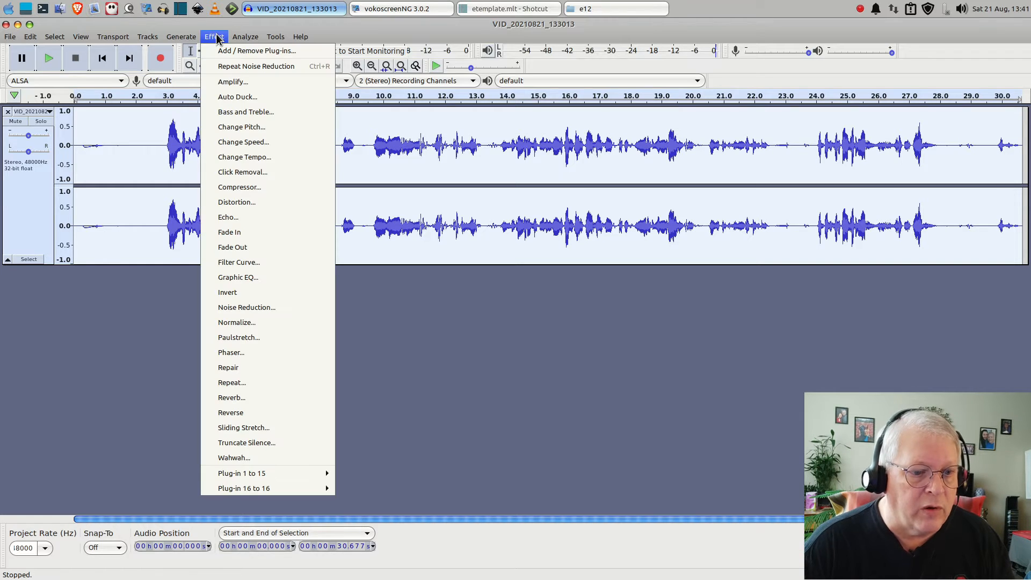
left_click(242, 322)
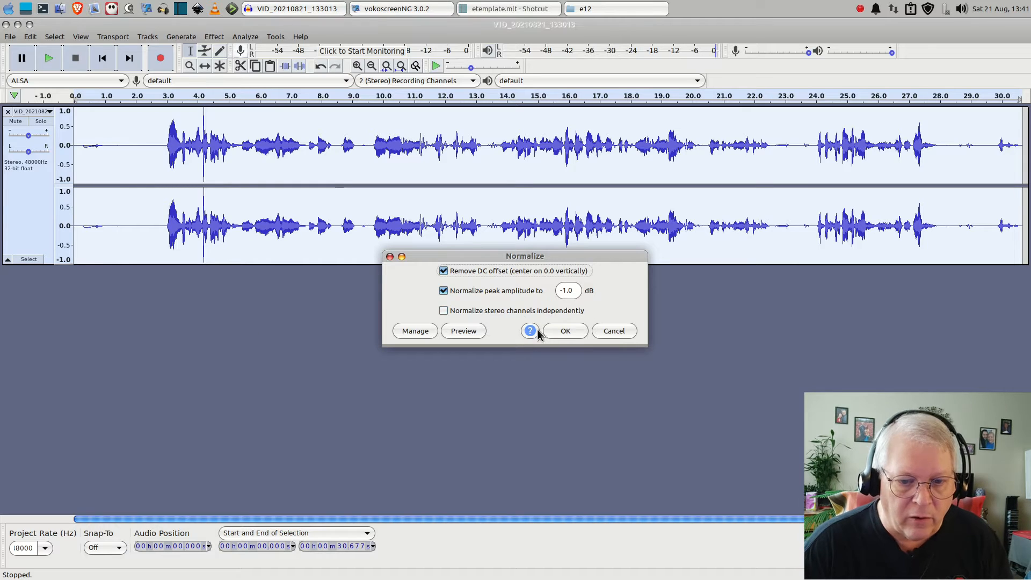
left_click(566, 331)
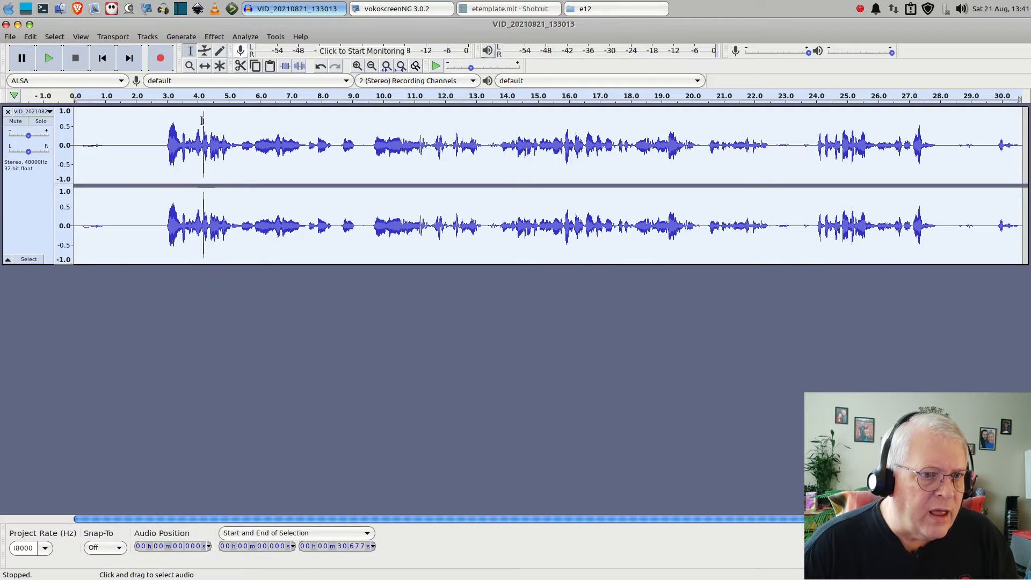
Preview and apply the Filter Curve with a bass boost of about 3 dB between roughly 40 and 100 Hz
left_click(211, 37)
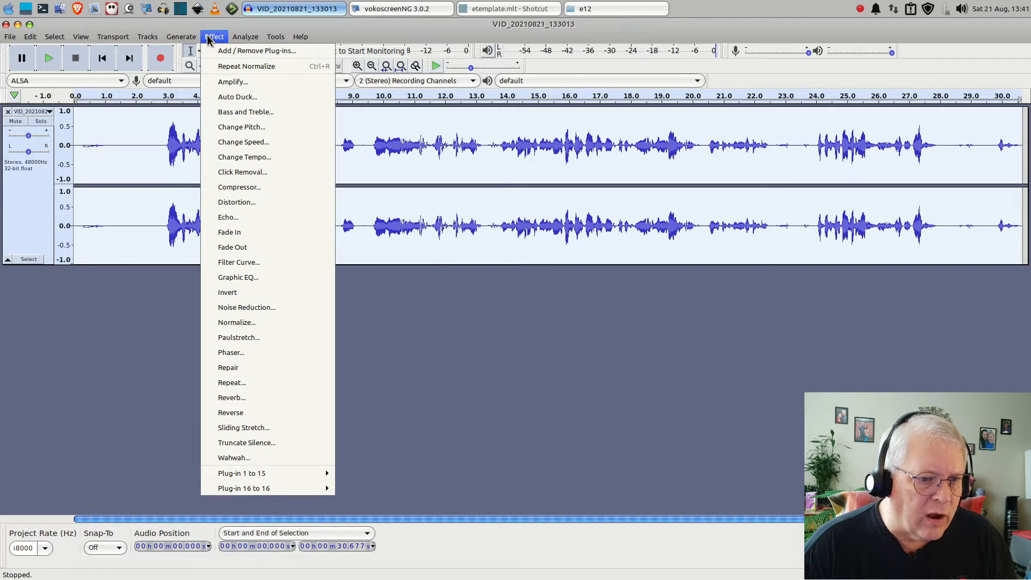
left_click(232, 262)
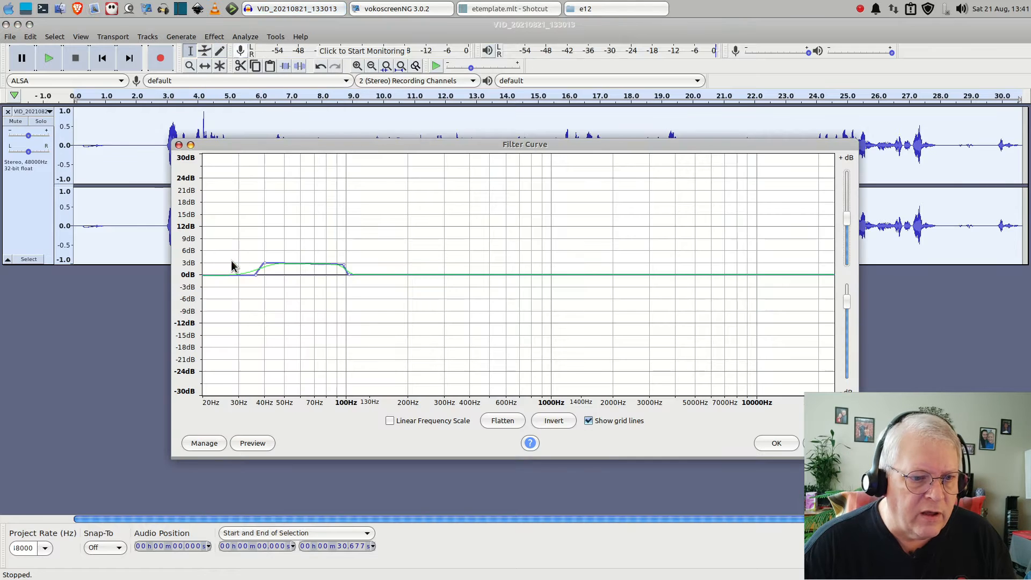
left_click(253, 443)
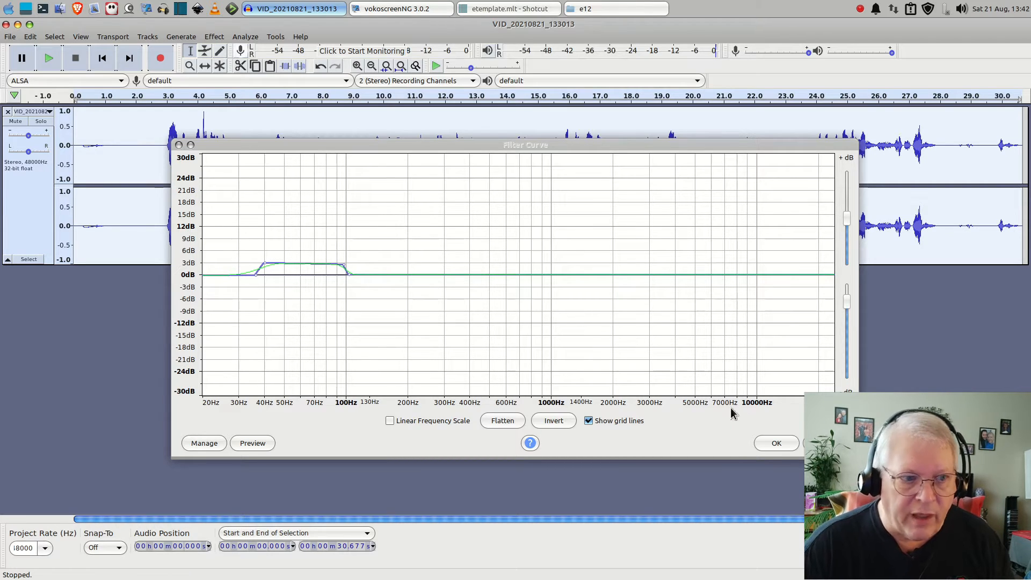
left_click(774, 444)
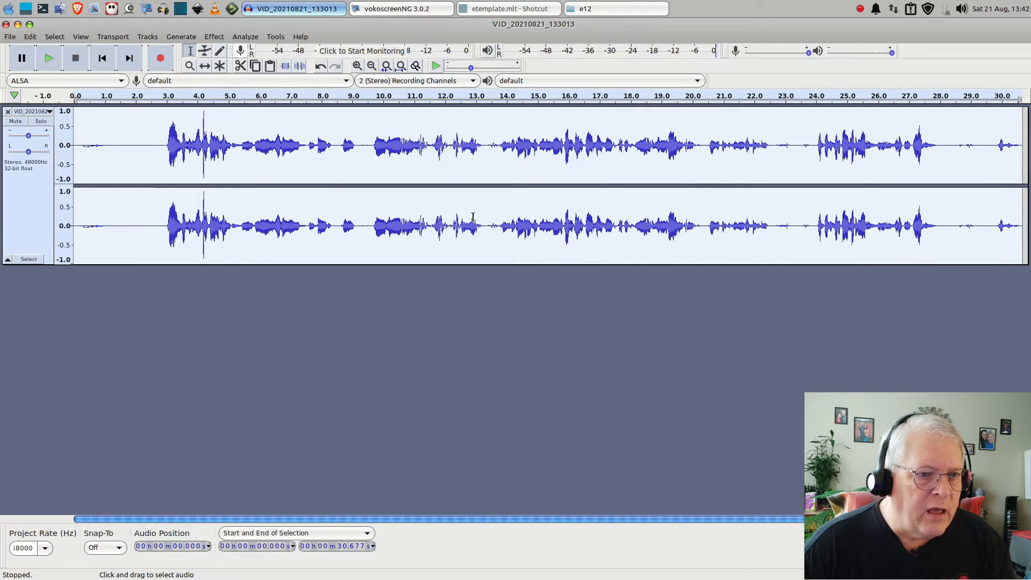
Normalize the filtered track again to a peak amplitude of -1.0 dB with DC offset removal
left_click(215, 37)
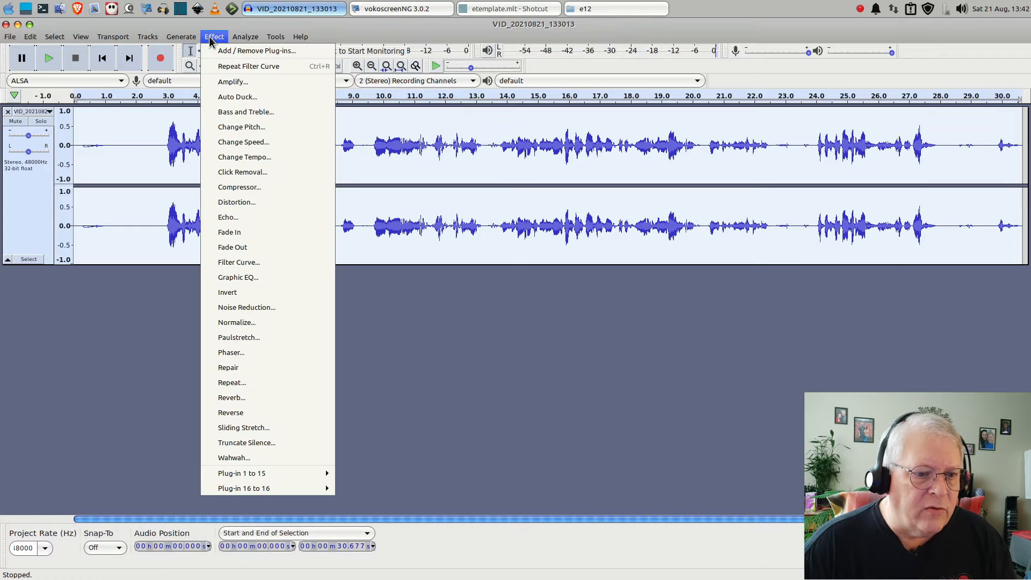
left_click(250, 324)
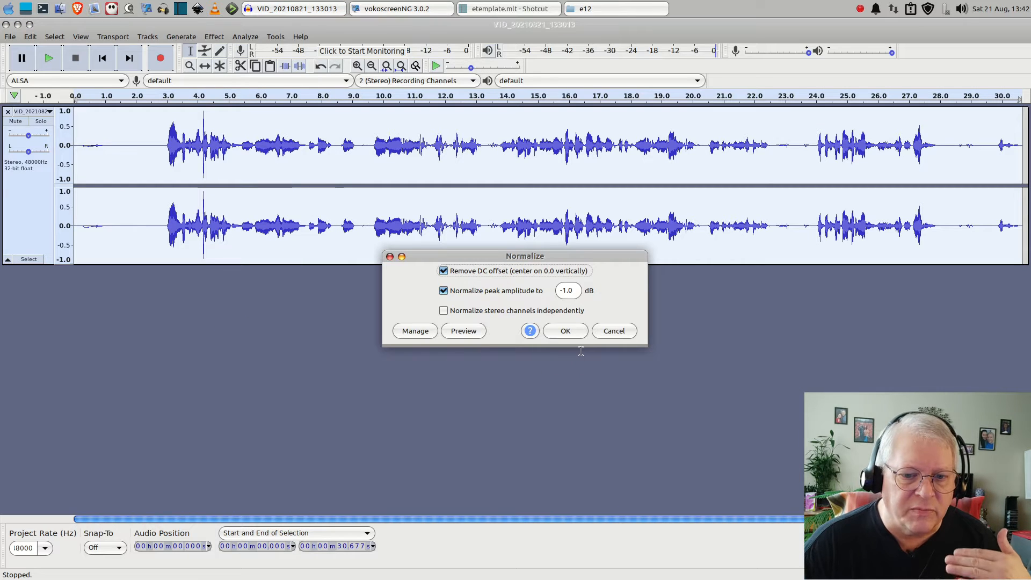
left_click(566, 331)
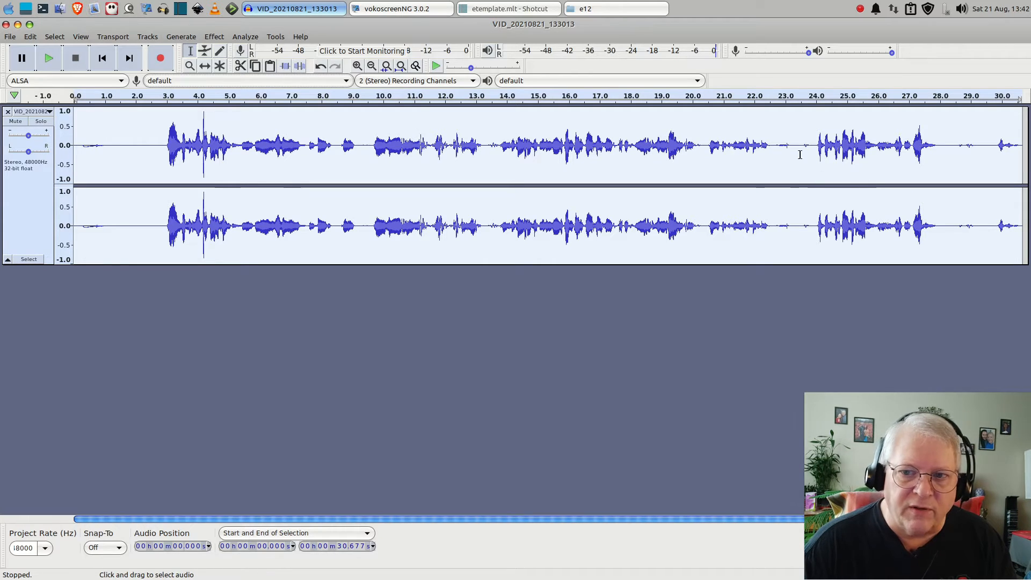
Select only the loud peak in the waveform from about 4.181 to 4.229 seconds
left_click(202, 165)
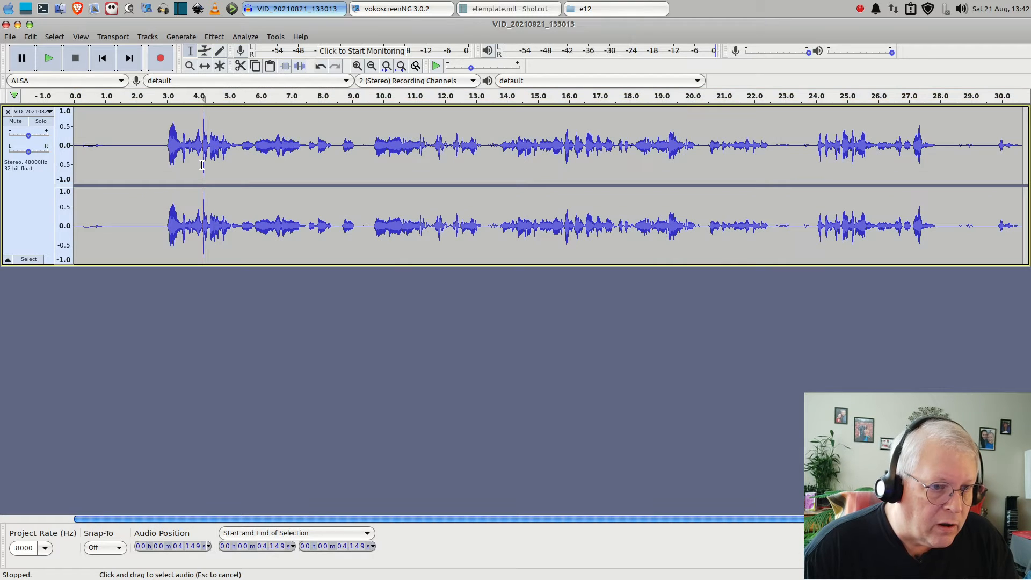
left_click_drag(202, 165, 206, 166)
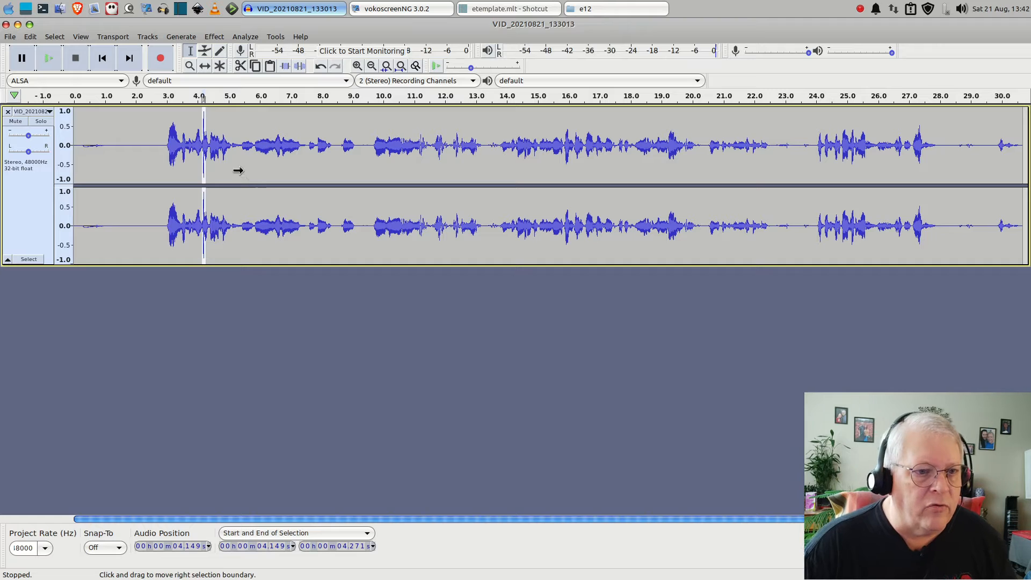
key("ctrl+1")
key("ctrl+1")
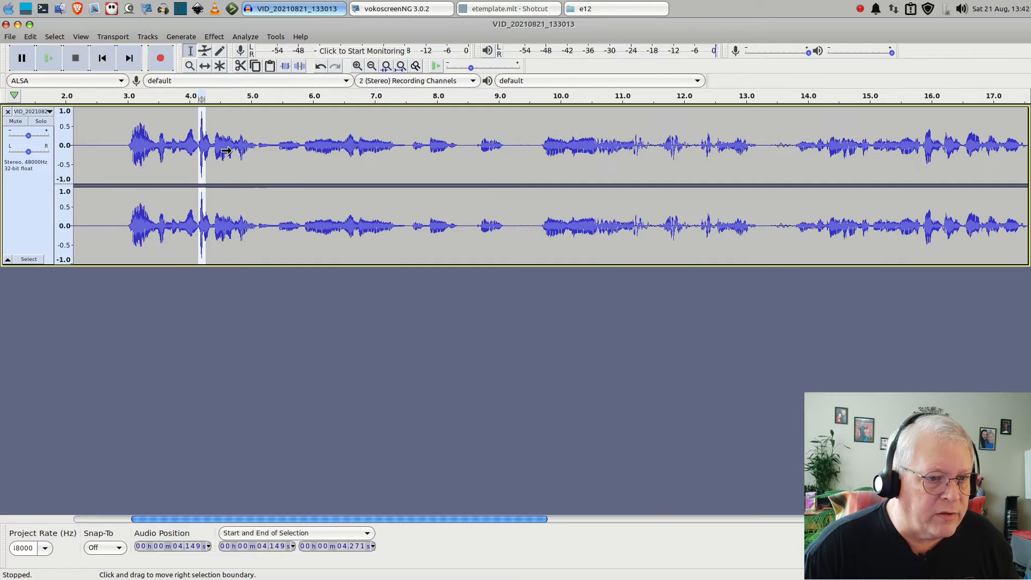
key("ctrl+1")
key("ctrl+1")
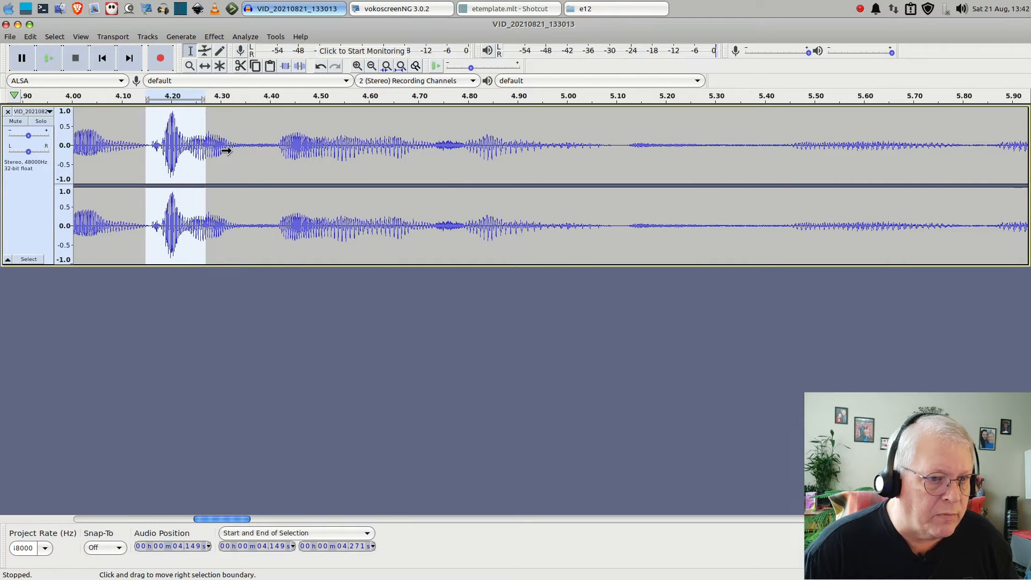
left_click_drag(187, 153, 162, 156)
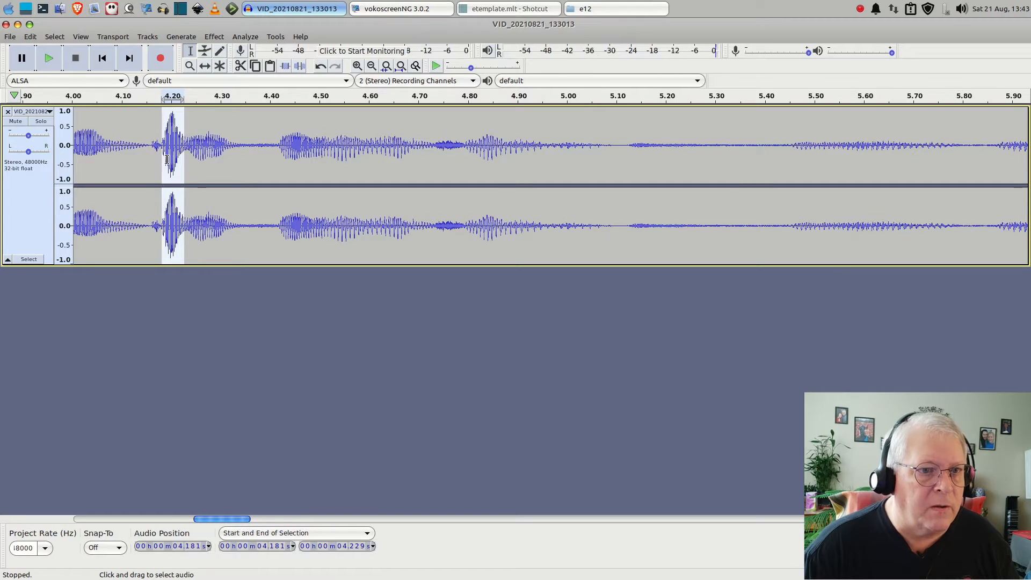
Preview the Amplify effect on the selected peak at 1.0, -5.1, -10.3, -21.9 and -20.3 dB
left_click(209, 36)
mouse_move(232, 41)
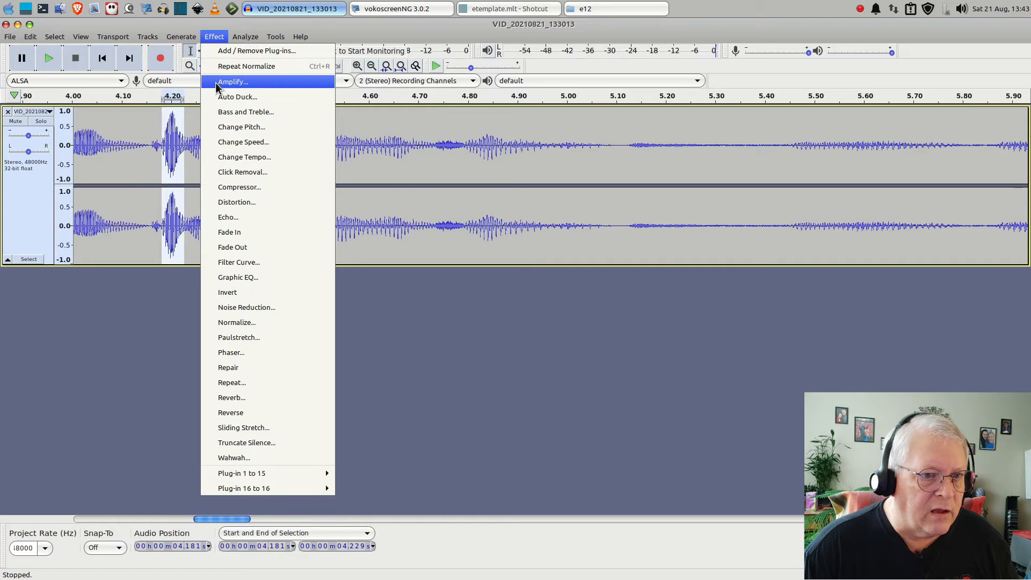
left_click(215, 82)
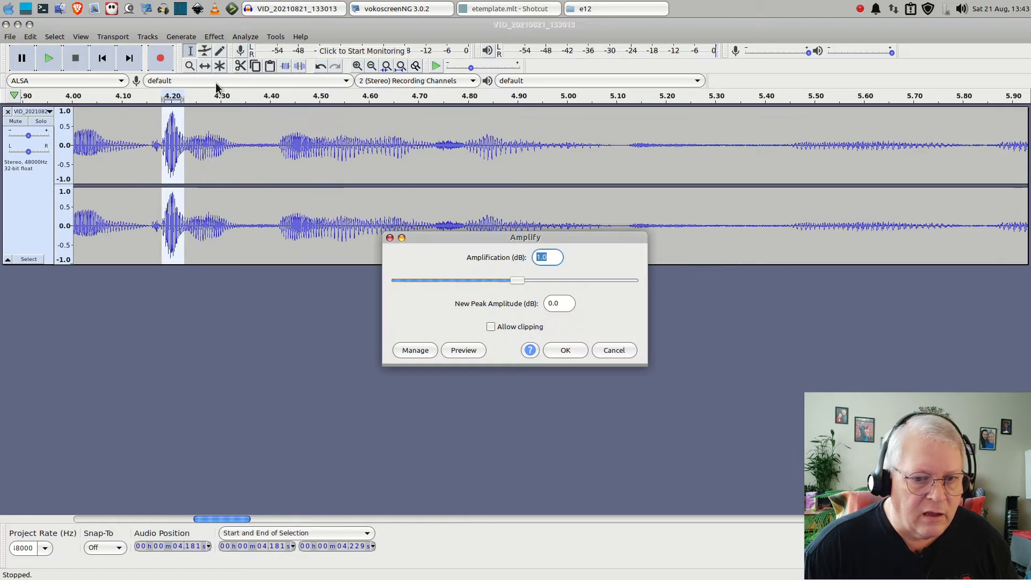
left_click(465, 352)
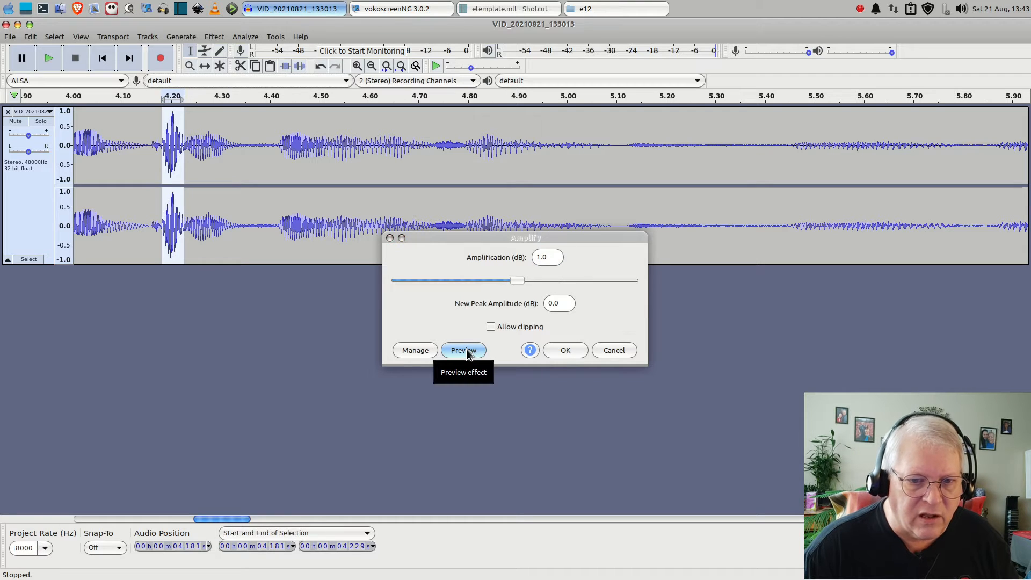
left_click_drag(516, 283, 502, 284)
left_click(464, 351)
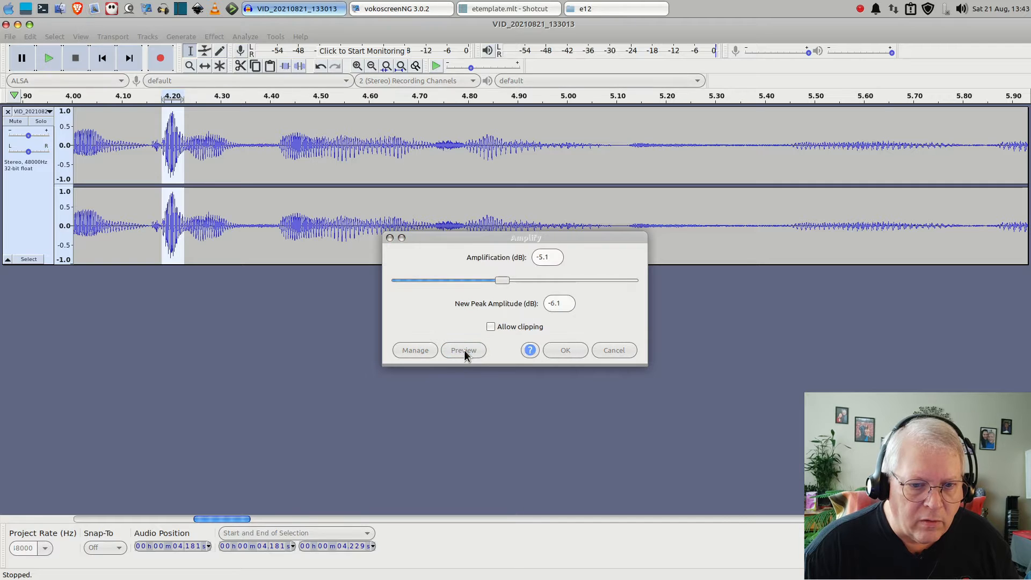
left_click_drag(501, 281, 488, 281)
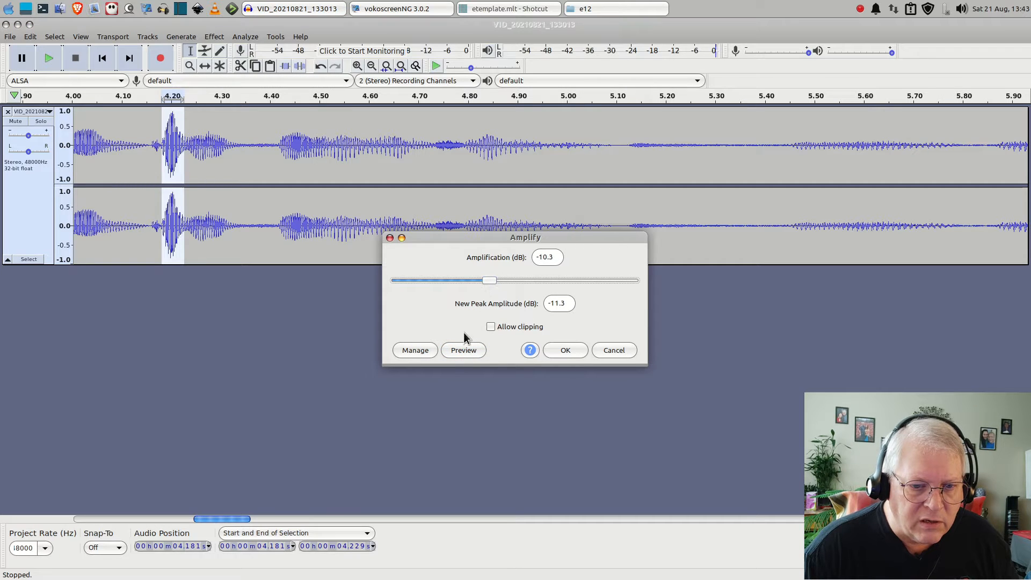
left_click(456, 350)
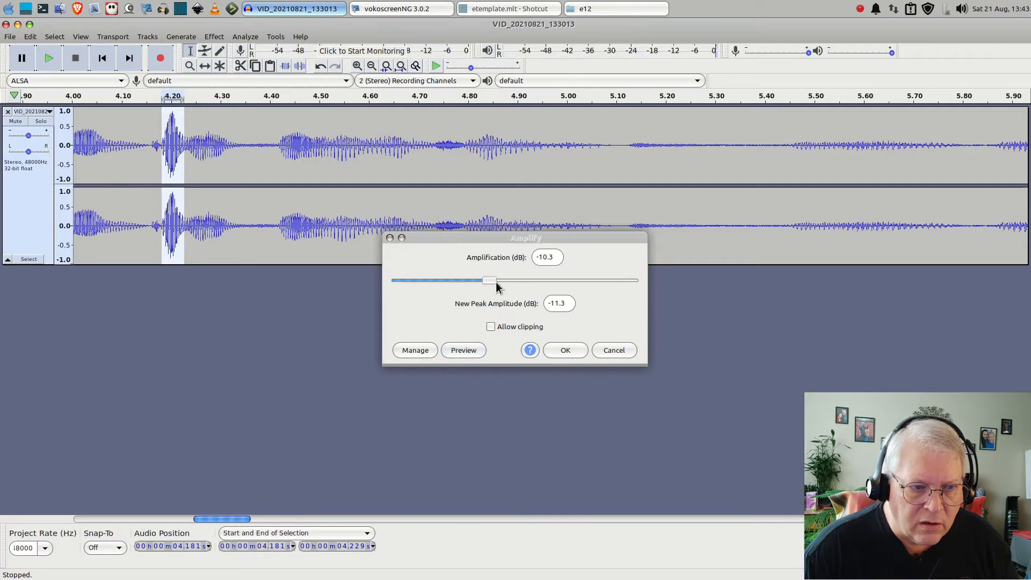
left_click_drag(491, 281, 460, 282)
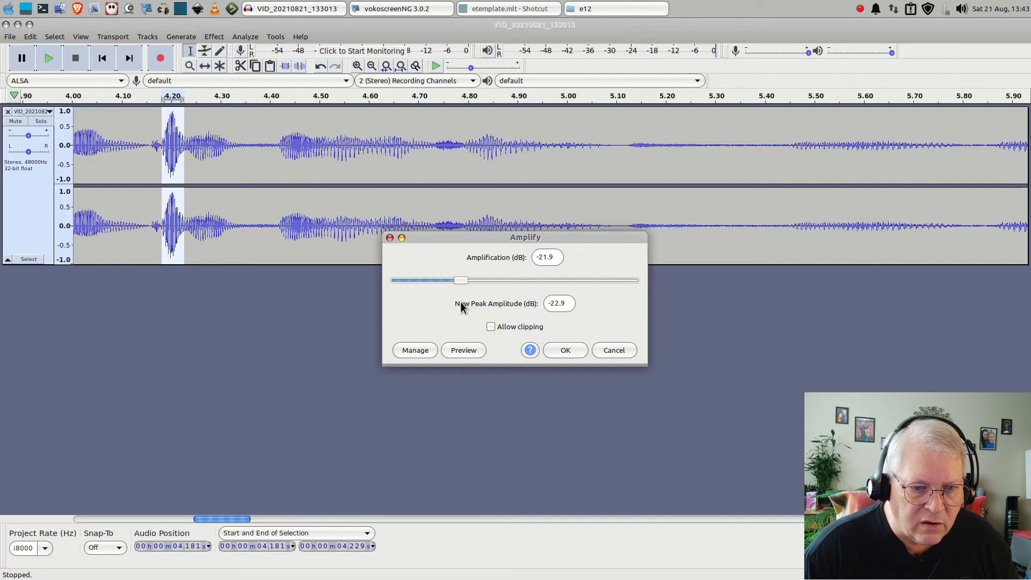
left_click(461, 351)
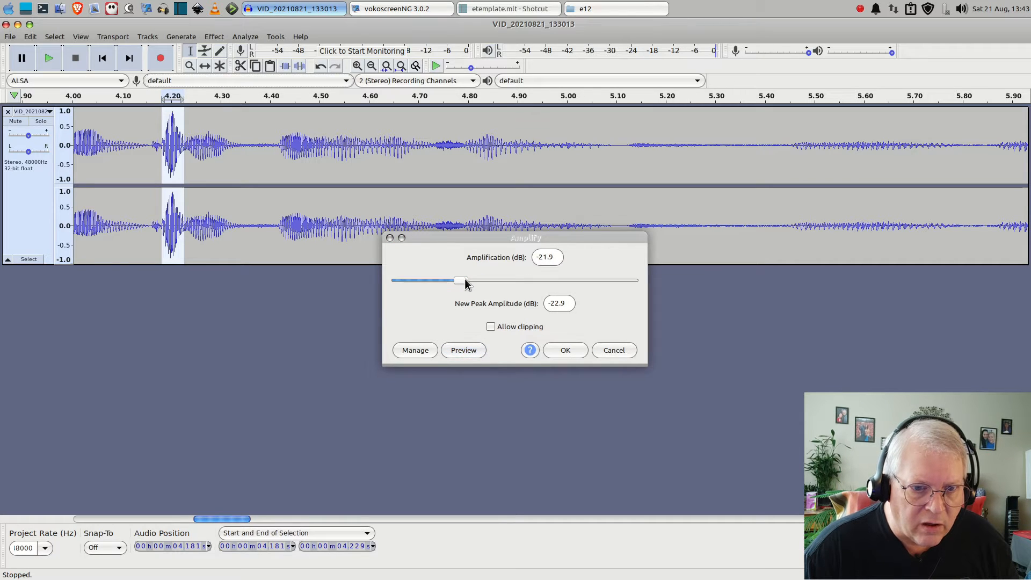
left_click_drag(465, 278, 470, 279)
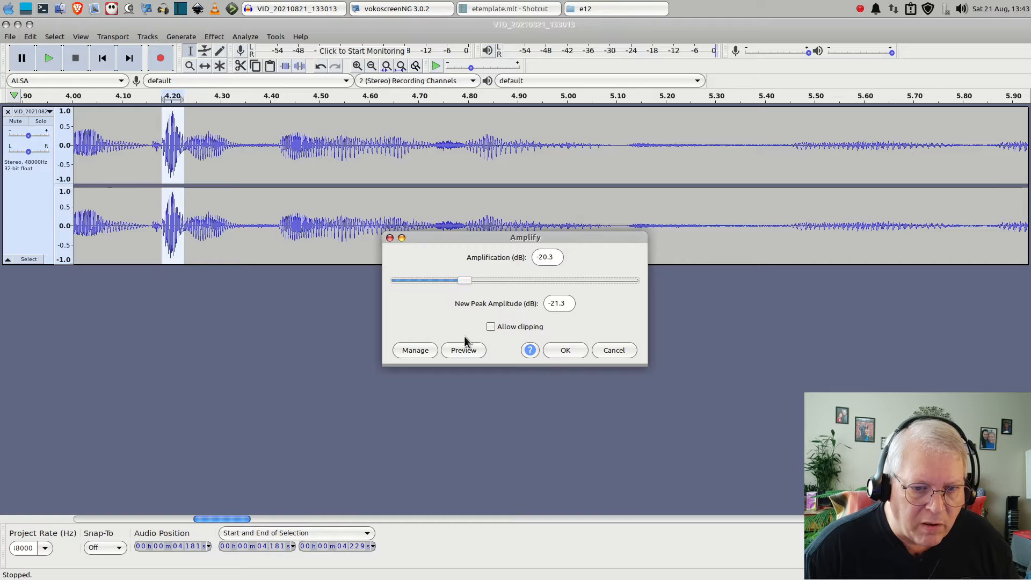
left_click(463, 349)
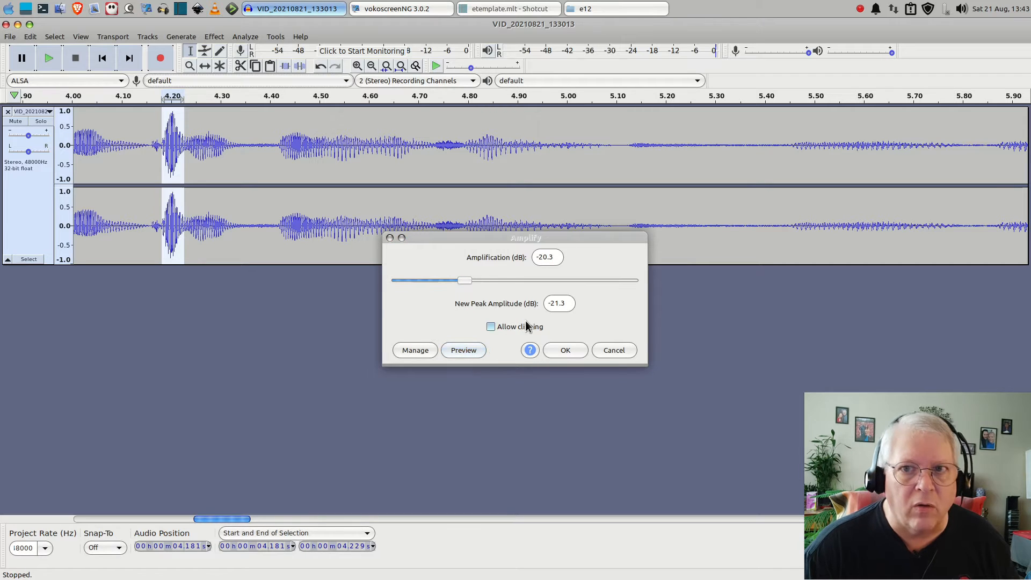
Try amplifying the selected peak by -17.3 dB and undo the change
left_click_drag(466, 280, 472, 279)
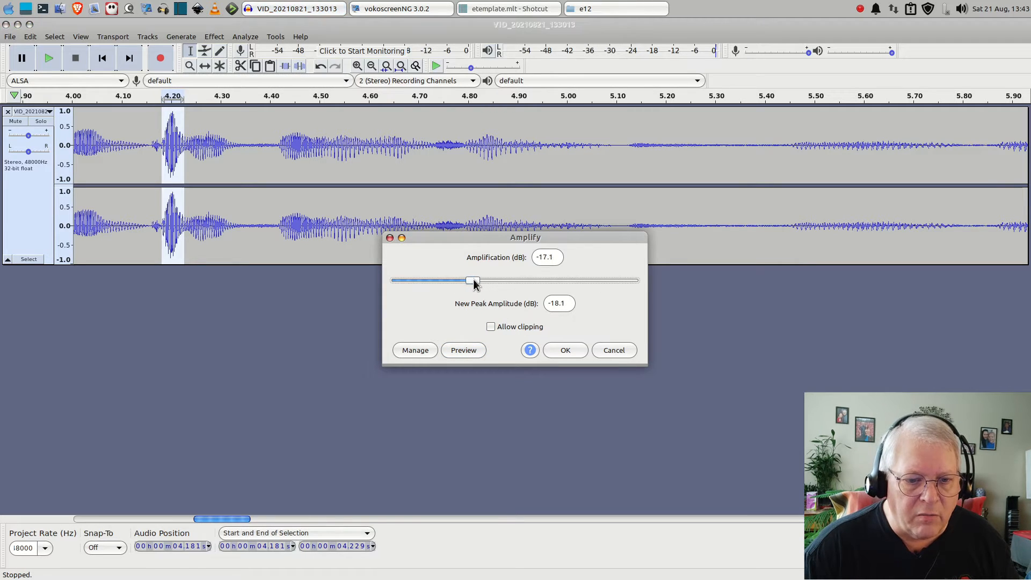
left_click(465, 349)
left_click(465, 349)
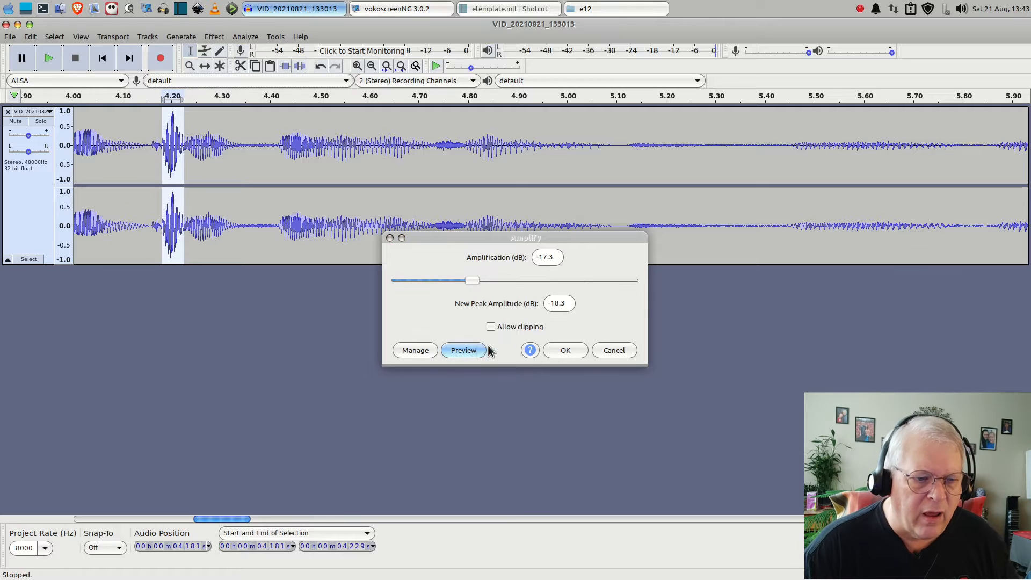
left_click(567, 350)
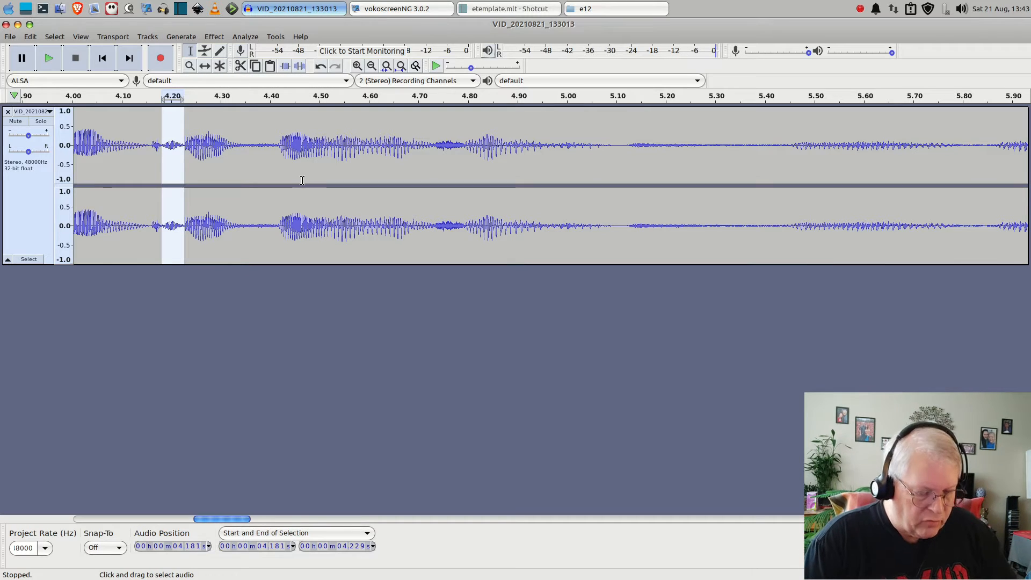
key("ctrl+z")
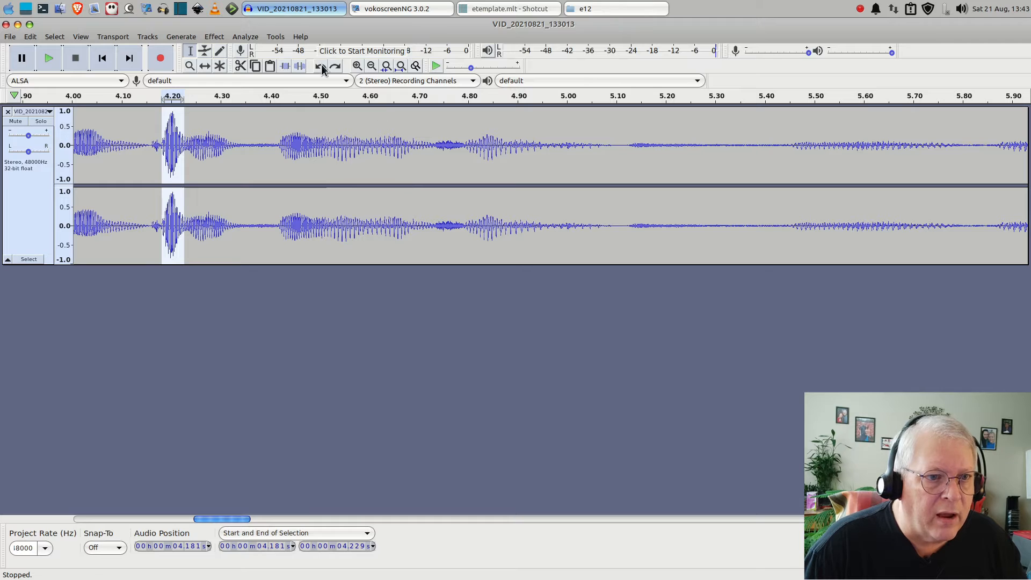
Preview and apply Amplify to the selected peak with an amplification of -6.5 dB
left_click(219, 34)
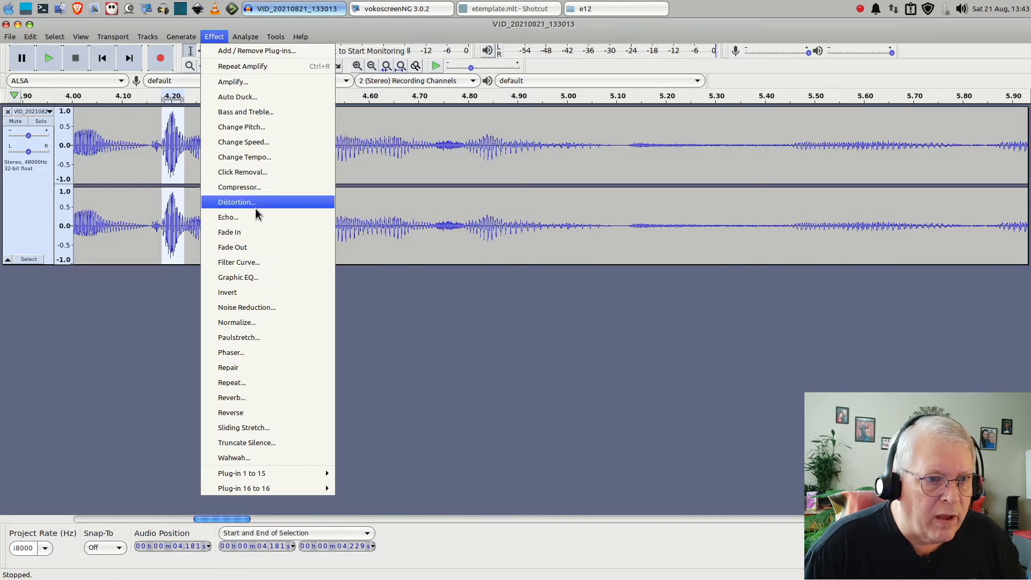
left_click(229, 83)
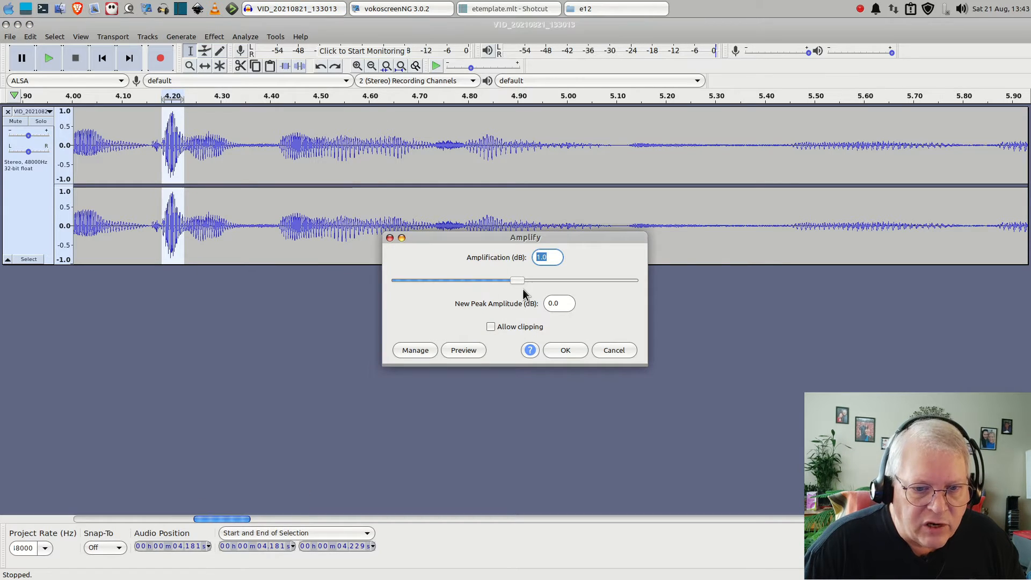
left_click(465, 351)
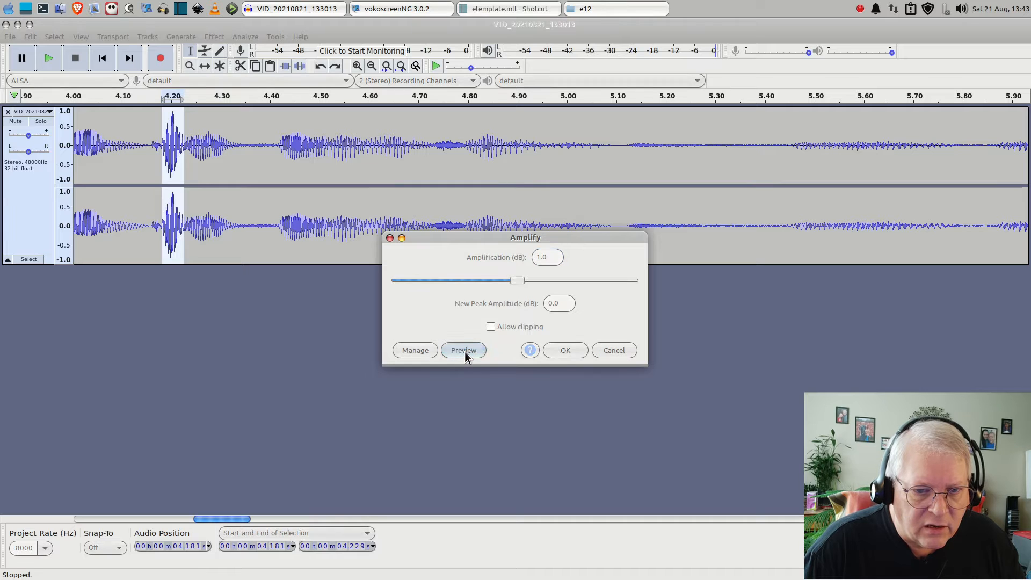
left_click_drag(518, 280, 534, 280)
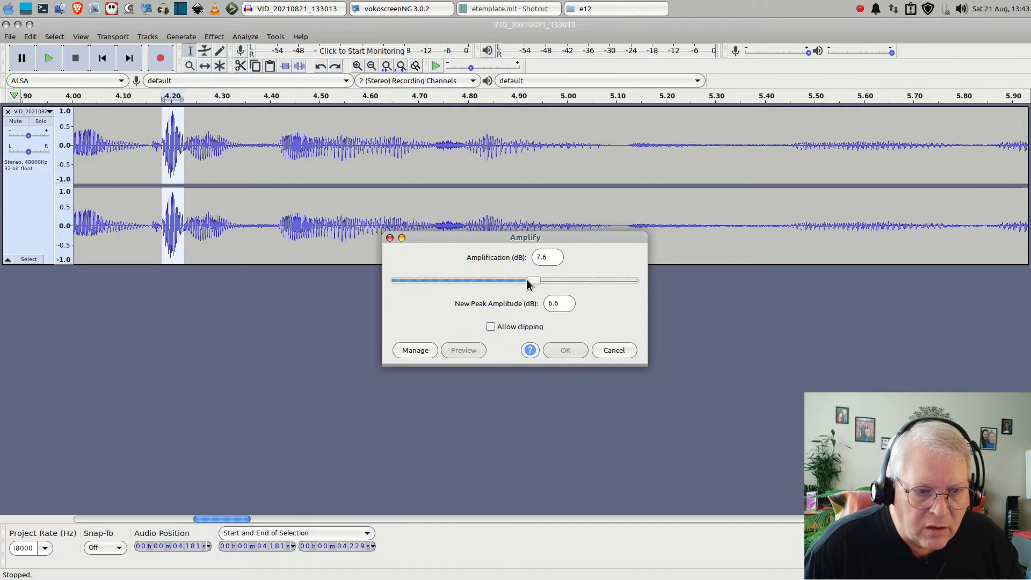
left_click_drag(514, 291, 503, 284)
left_click(465, 350)
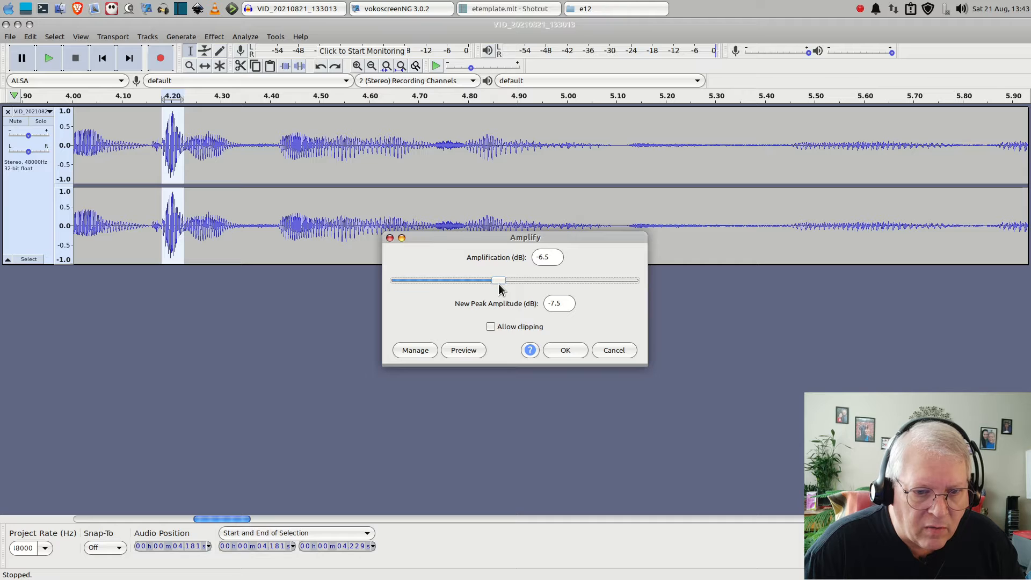
left_click(473, 351)
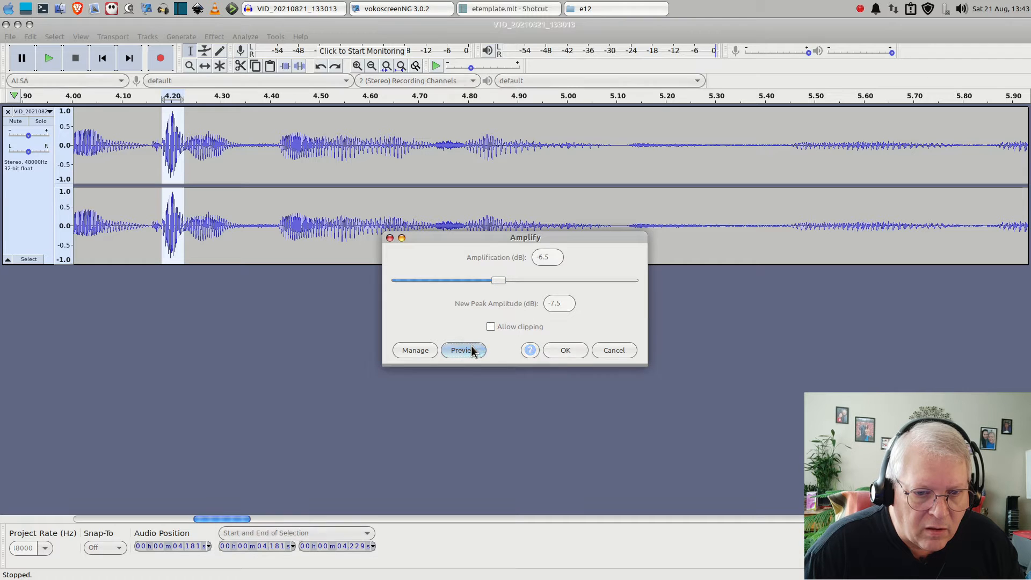
left_click(566, 350)
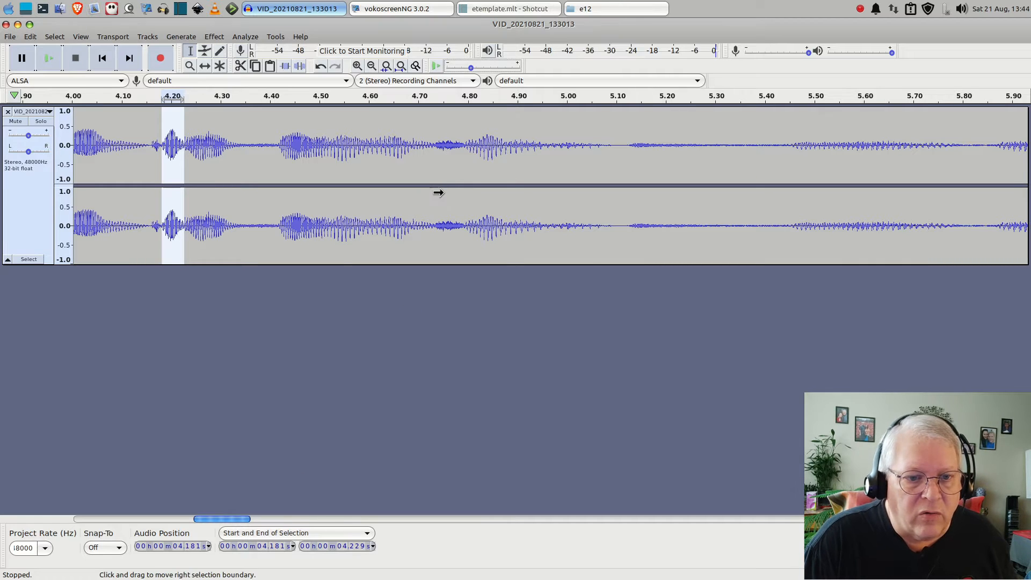
Preview and apply the Compressor to the whole track with threshold -11 dB, noise floor -40 dB, ratio 2.8:1, attack 0.22 and release 1.0 seconds
scroll(445, 194, "down", 2)
scroll(439, 193, "down", 2)
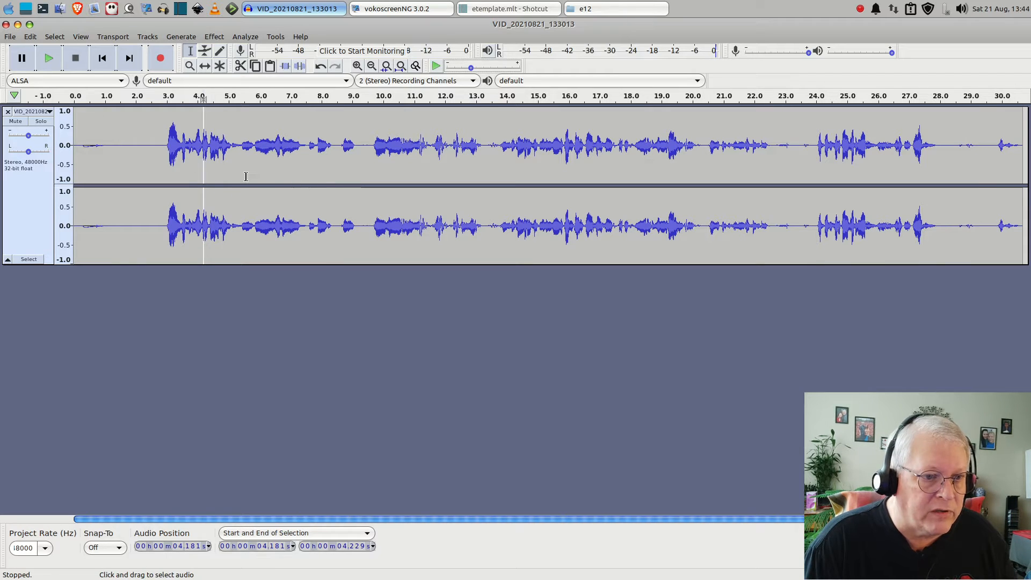
left_click(151, 123)
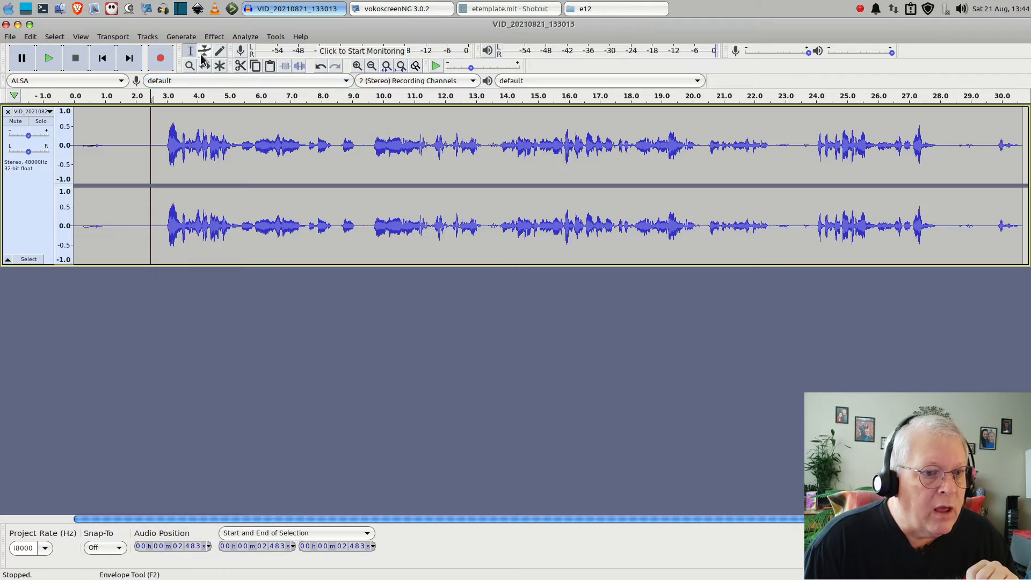
key("ctrl+a")
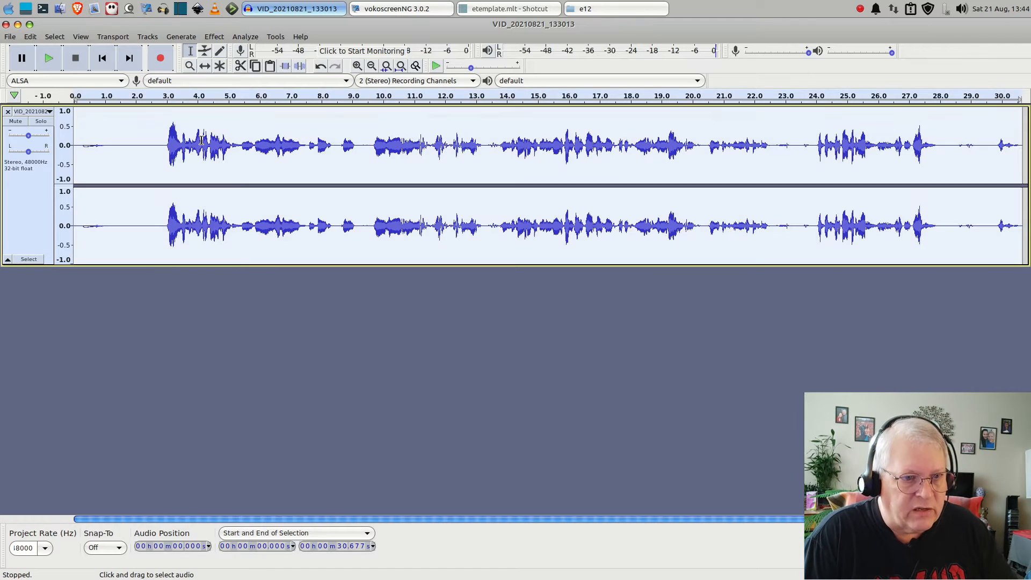
left_click(208, 37)
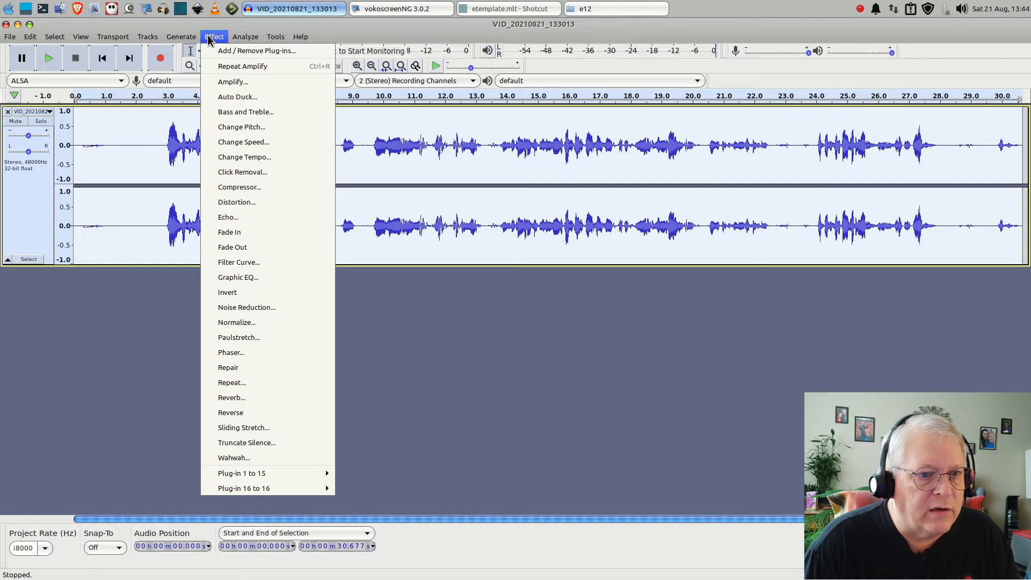
left_click(238, 187)
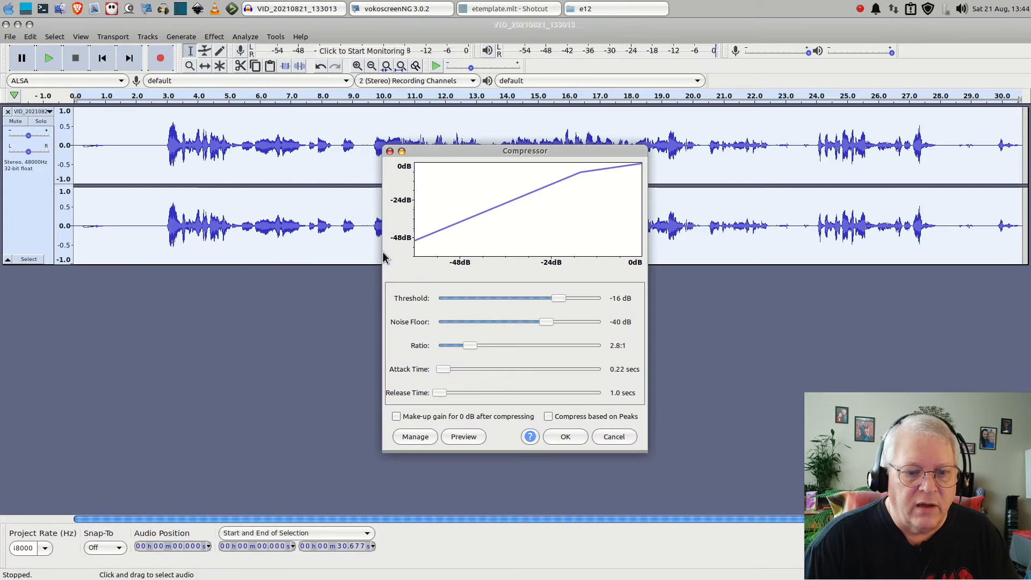
left_click(464, 436)
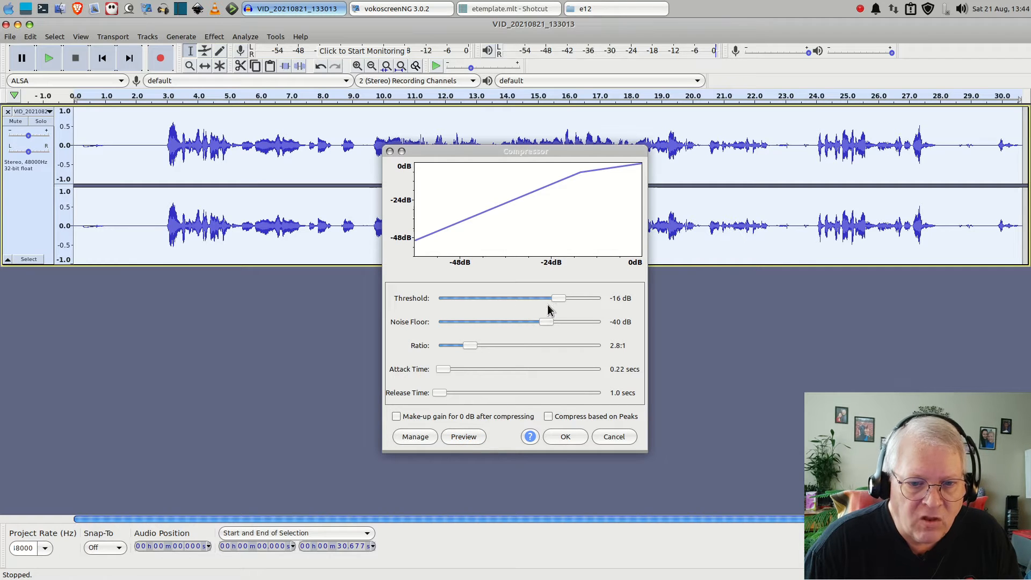
left_click_drag(558, 300, 572, 299)
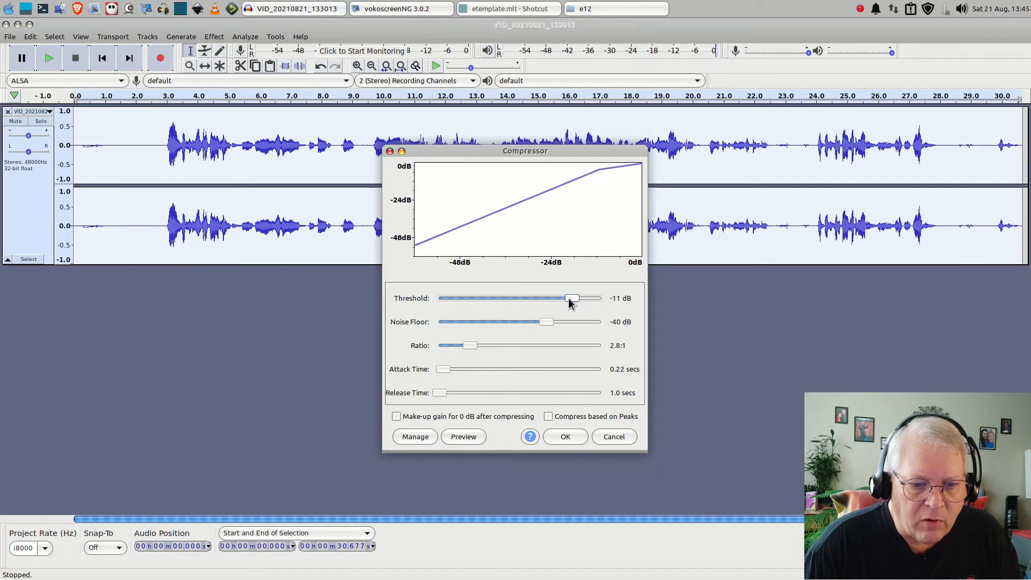
left_click(462, 436)
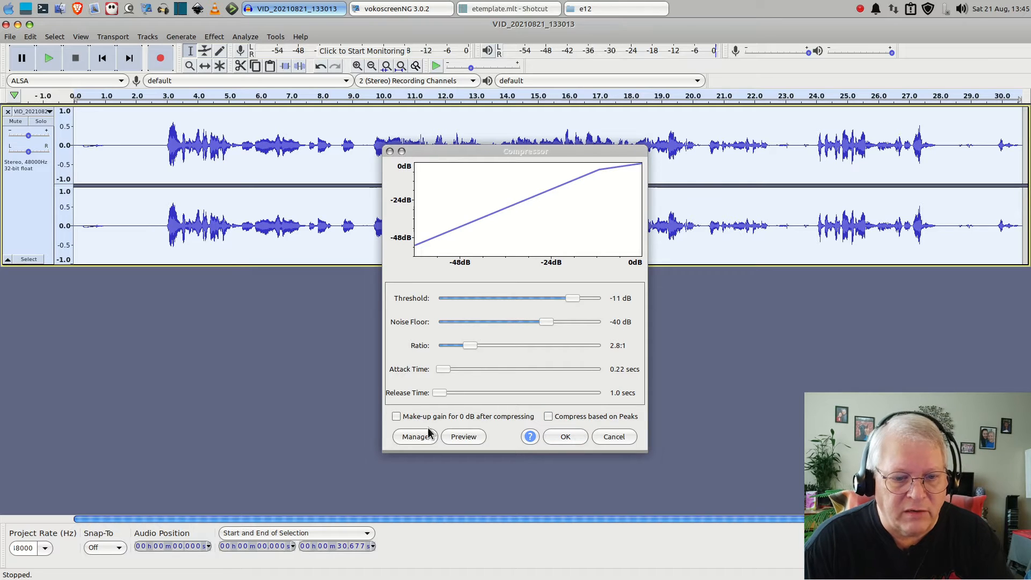
left_click(565, 436)
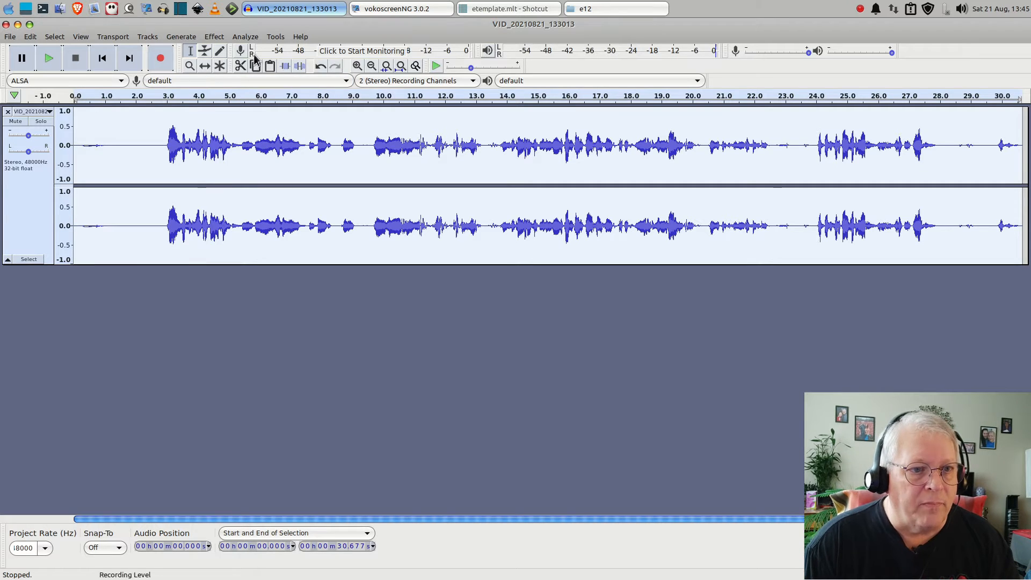
Normalize the whole track to a -1.0 dB peak with DC offset removed and play back the beginning
left_click(215, 36)
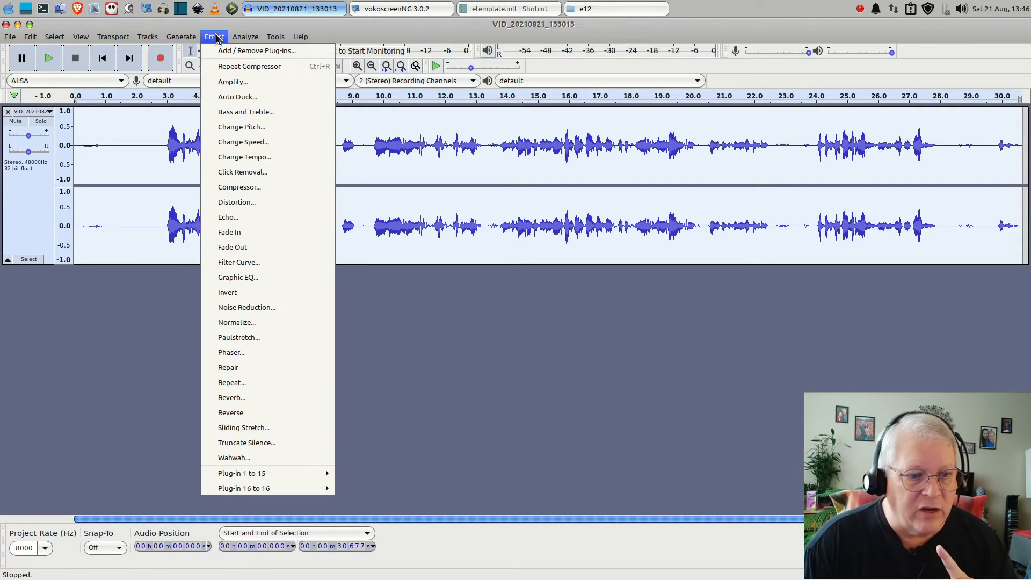
left_click(248, 323)
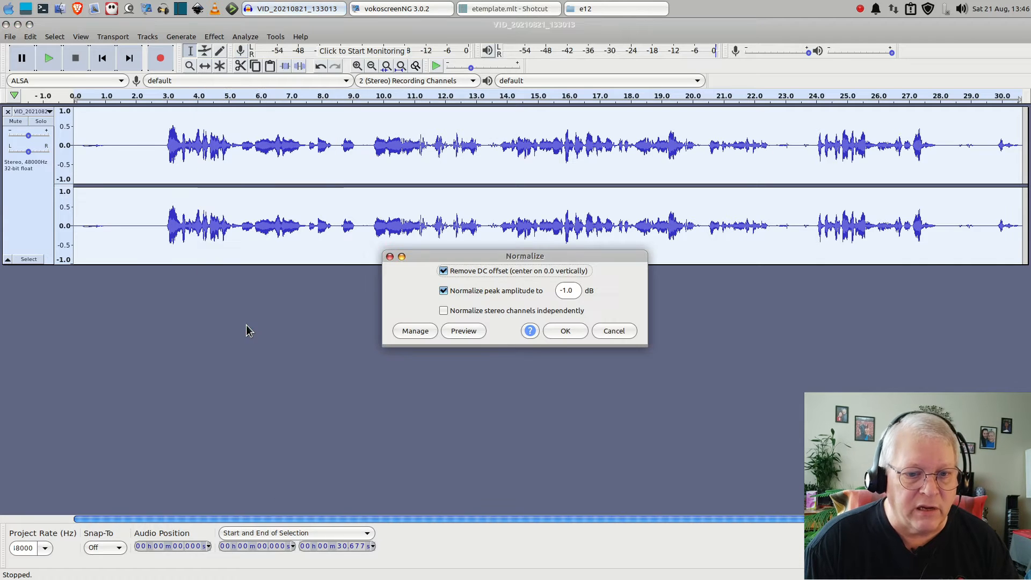
left_click(550, 331)
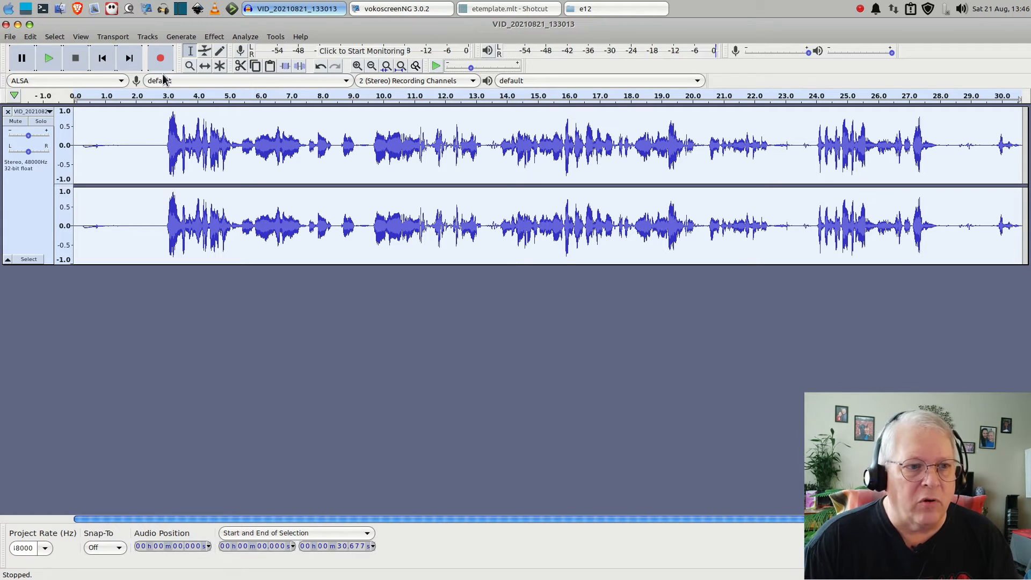
left_click(49, 58)
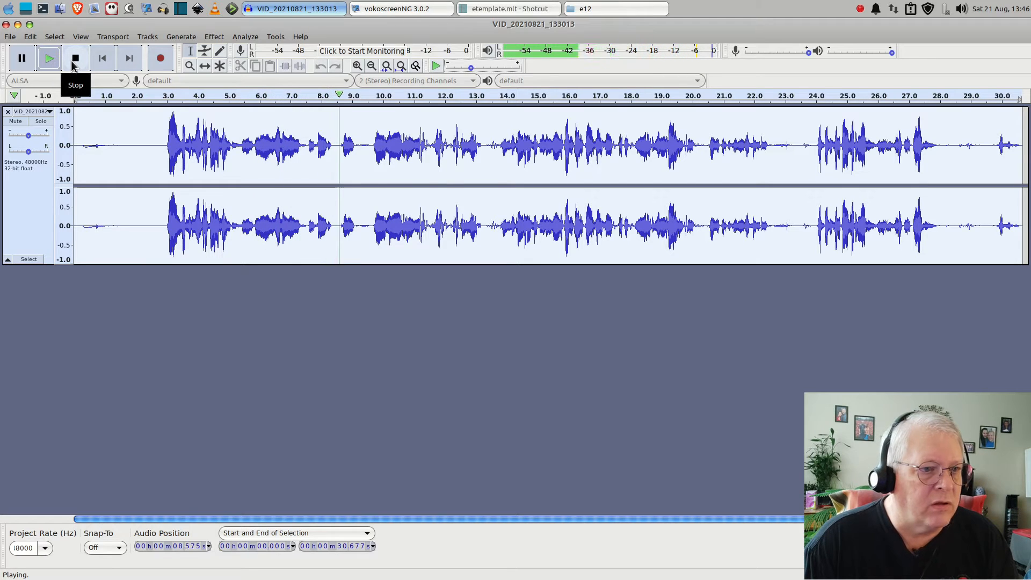
left_click(75, 59)
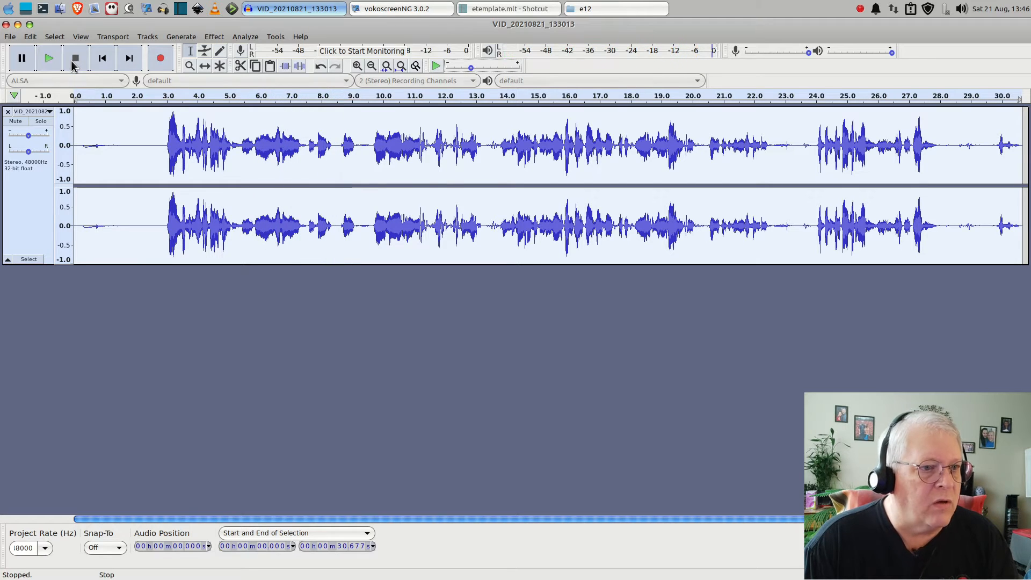
Export the audio as WAV file VID_20210821_133013.wav into the dlu/e12 project folder, leaving the metadata tags empty
left_click(6, 25)
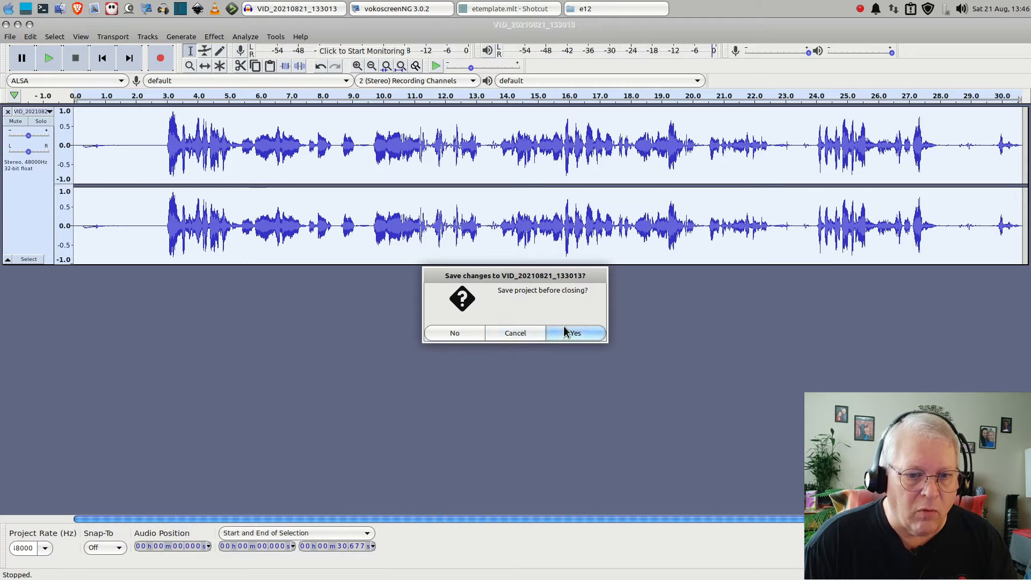
left_click(515, 334)
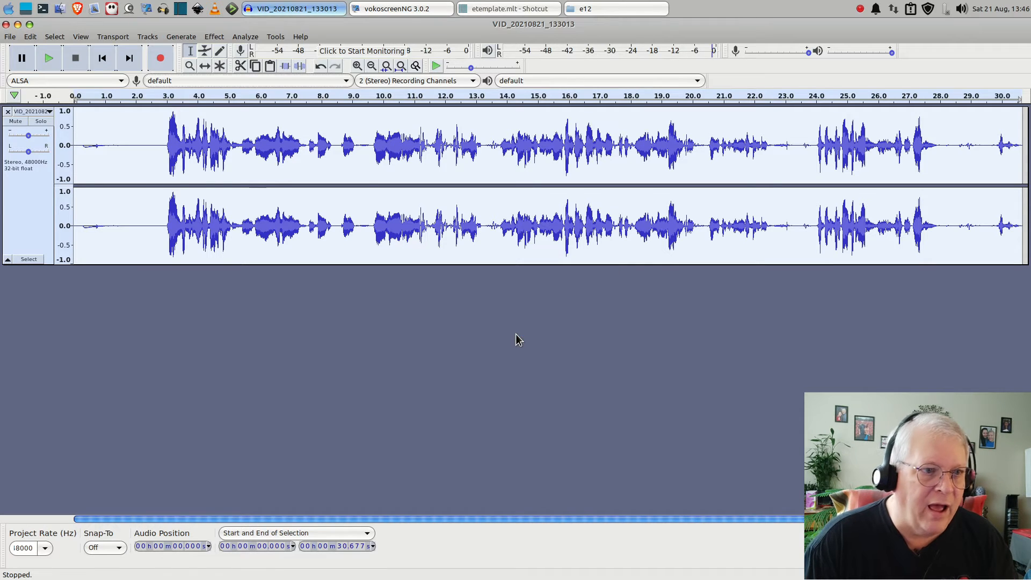
left_click(9, 36)
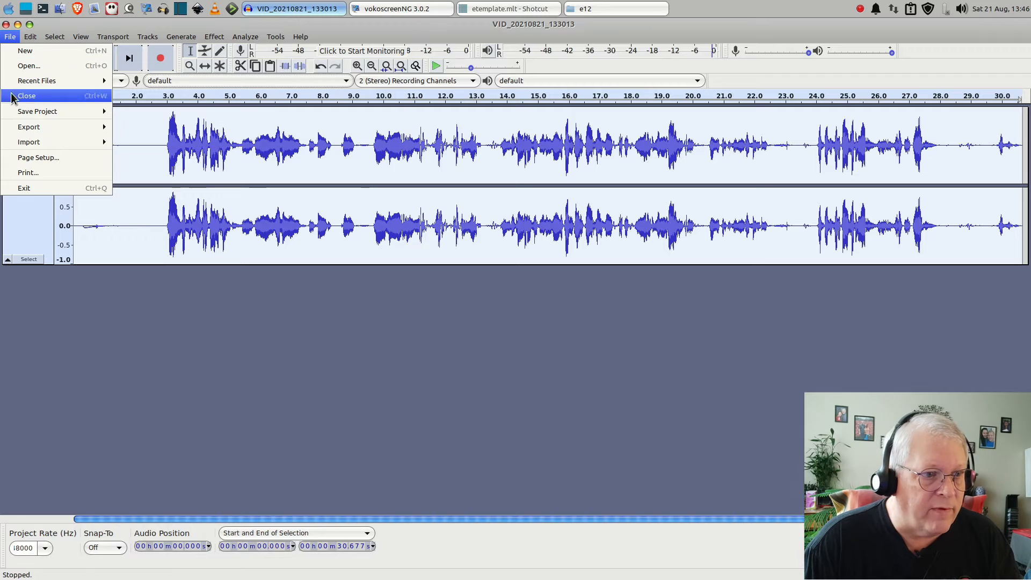
mouse_move(31, 115)
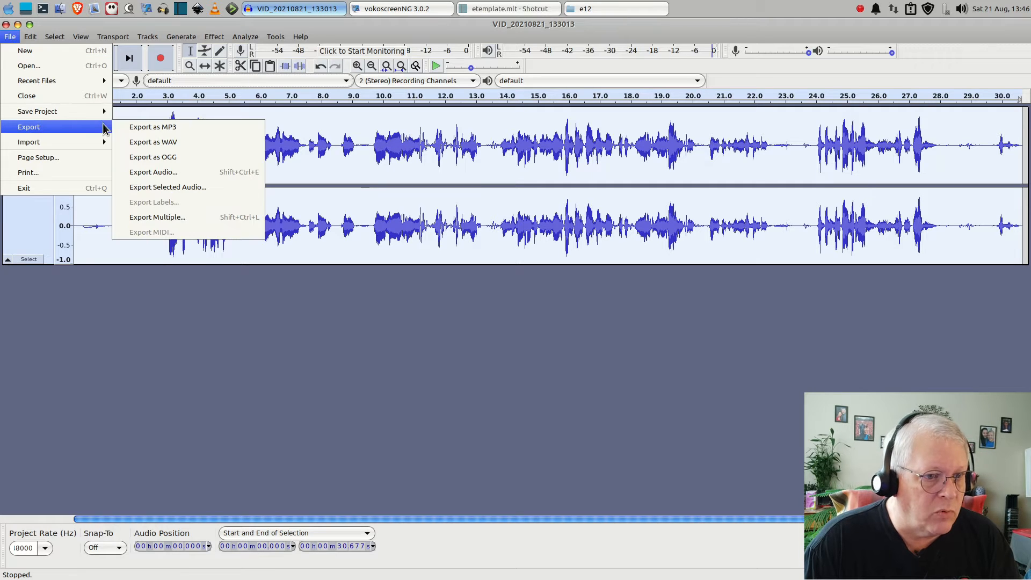
left_click(172, 142)
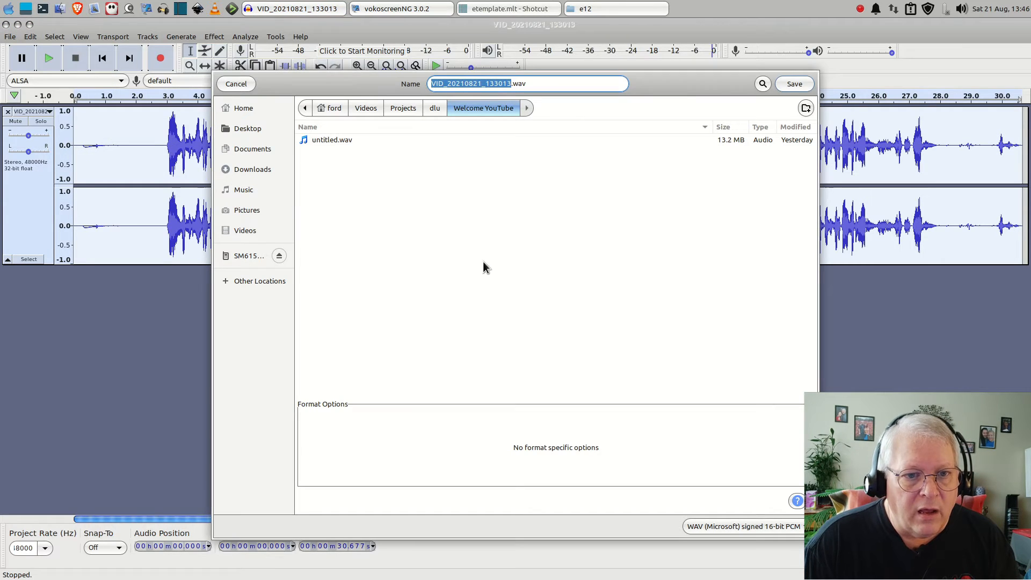
left_click(434, 108)
double_click(313, 283)
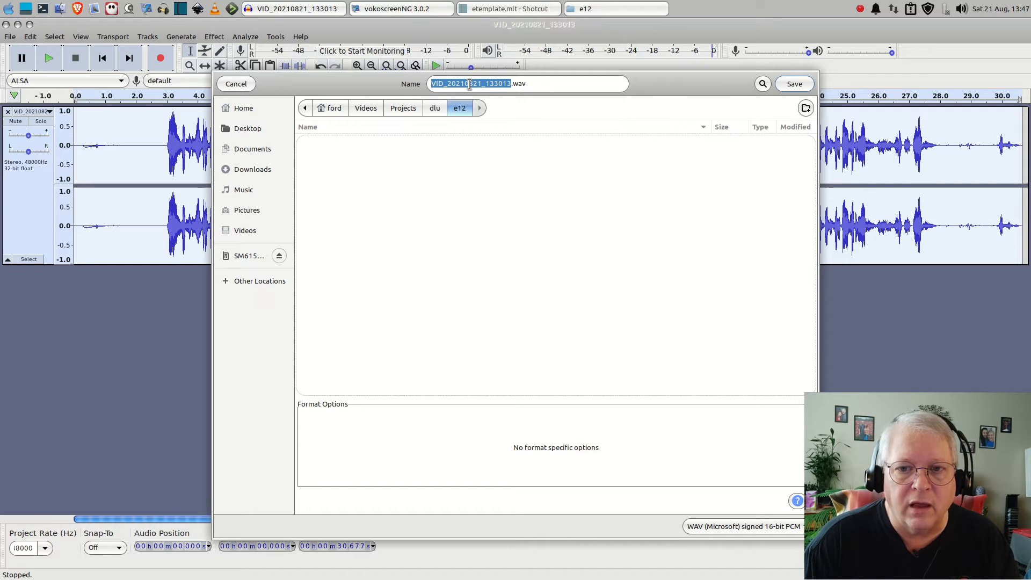
left_click(794, 85)
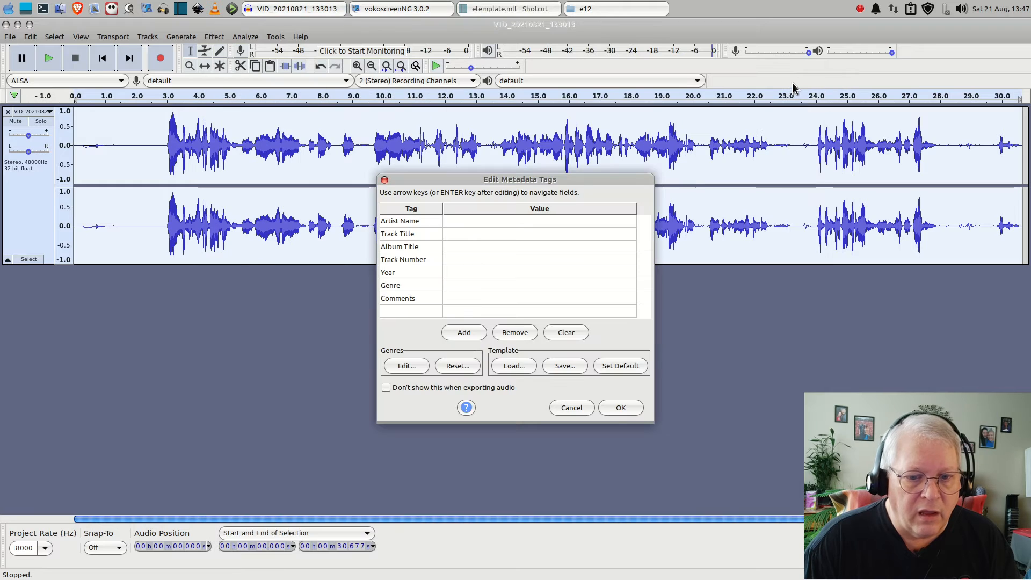
left_click(621, 408)
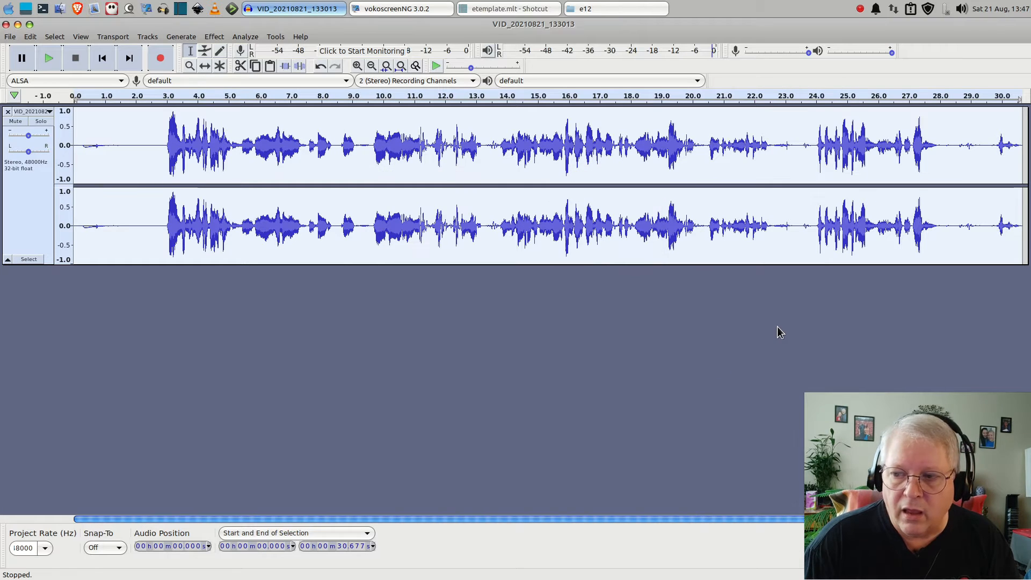
Check the e12 folder for the exported WAV beside the original MP4 and close the file manager
left_click(616, 9)
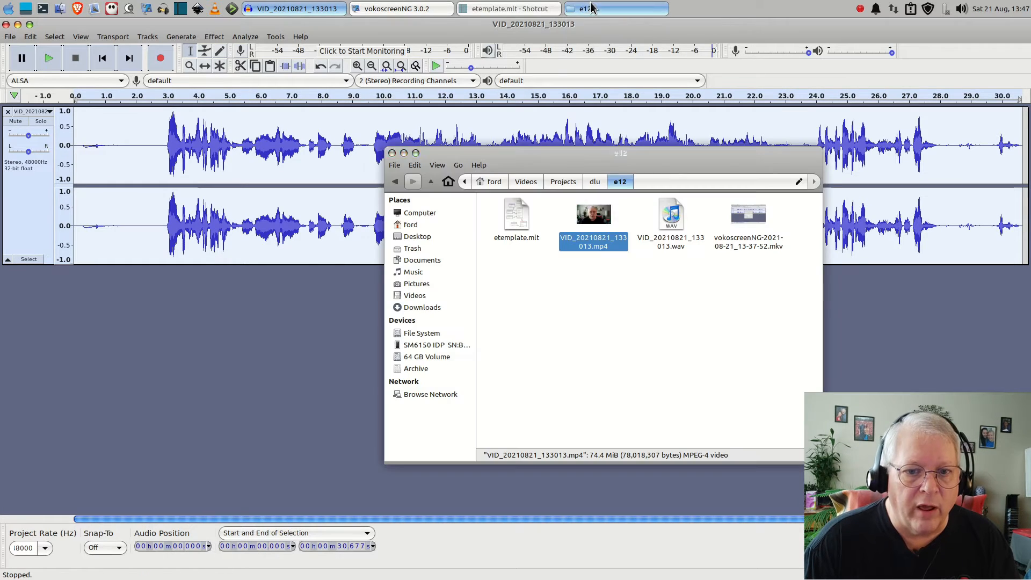
left_click(672, 222)
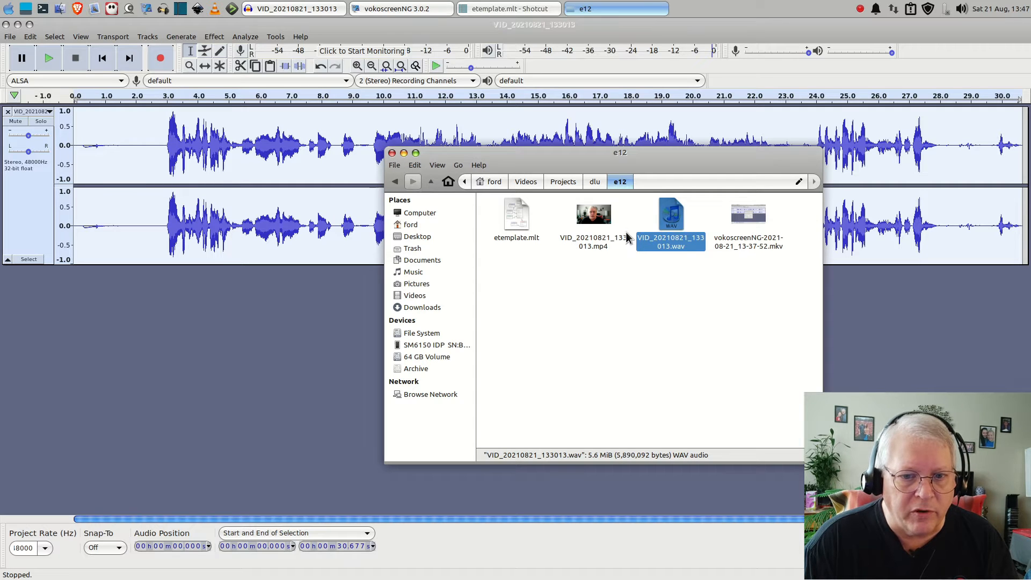
left_click(595, 219)
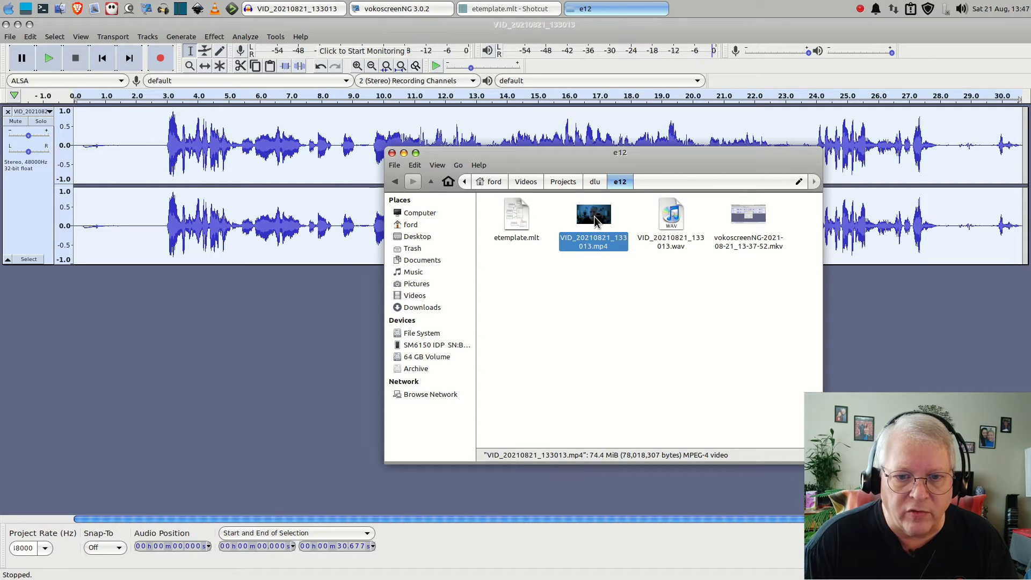
left_click(671, 218)
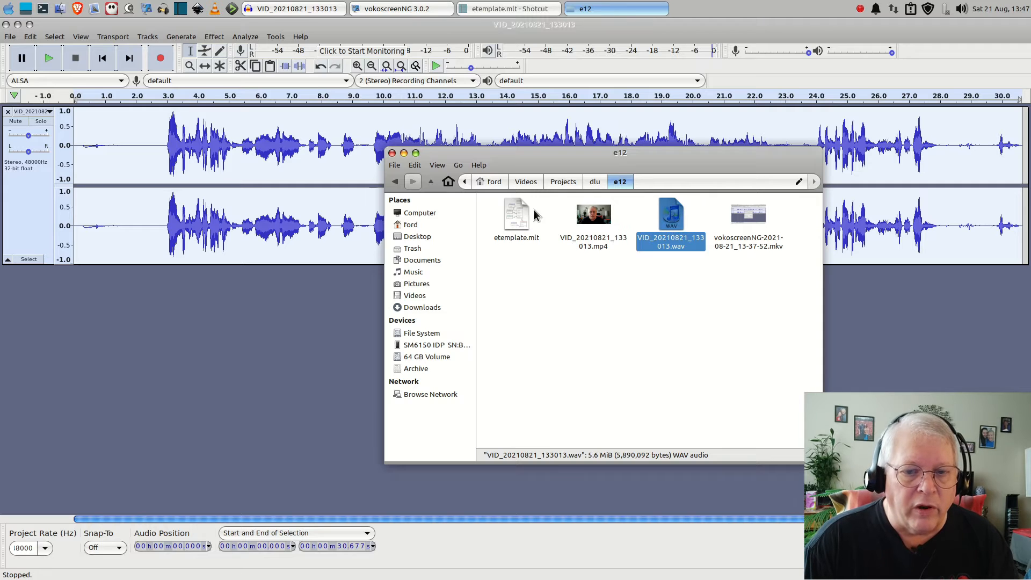
left_click(393, 154)
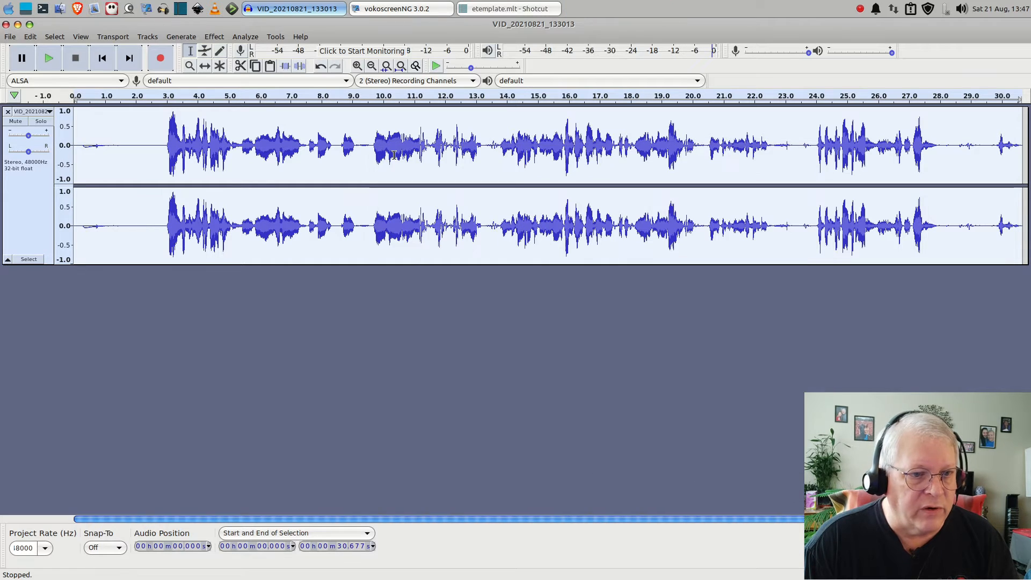
Close Audacity without saving the project and switch to etemplate.mlt in Shotcut
left_click(6, 25)
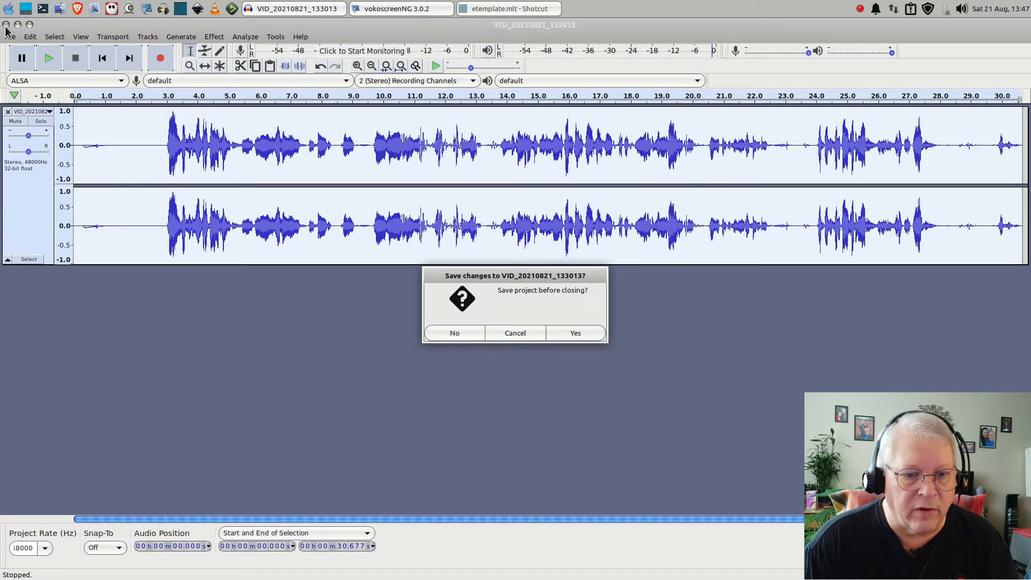
left_click(467, 334)
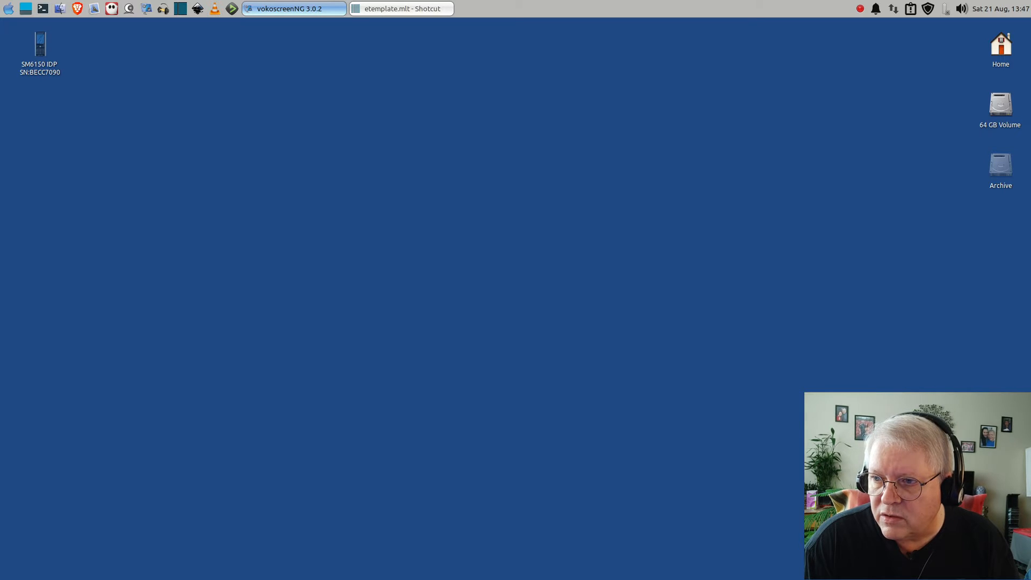
left_click(384, 8)
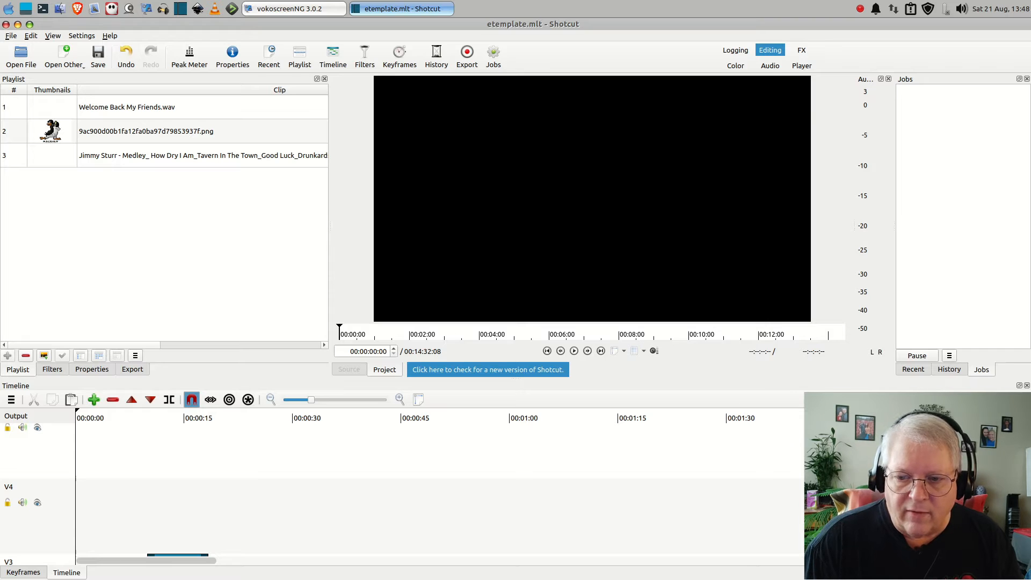
Examine the template's video and audio tracks on the timeline, previewing the titles at 00:00:06:13 and 00:00:13:06
scroll(530, 472, "down", 5)
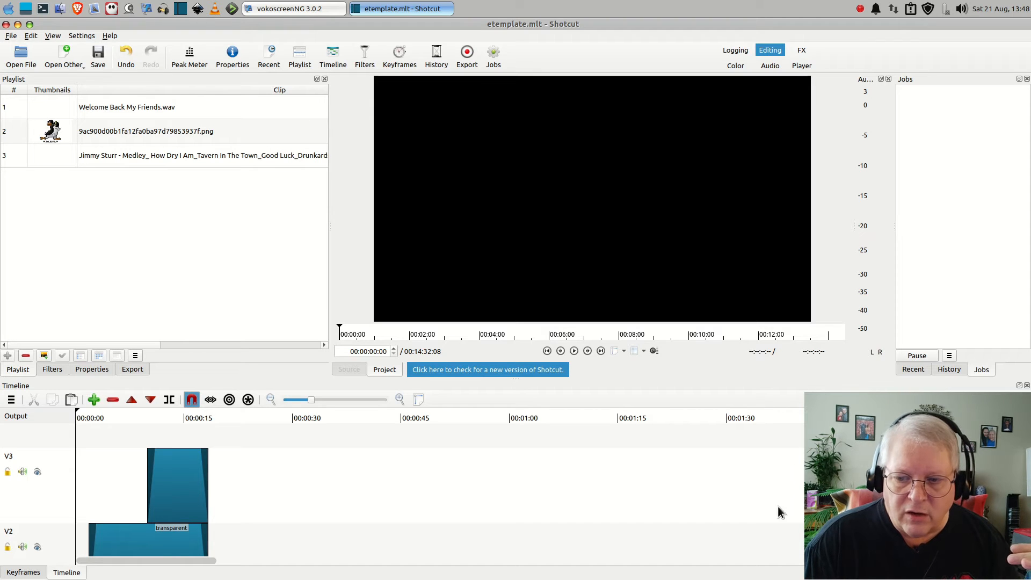
scroll(440, 488, "down", 5)
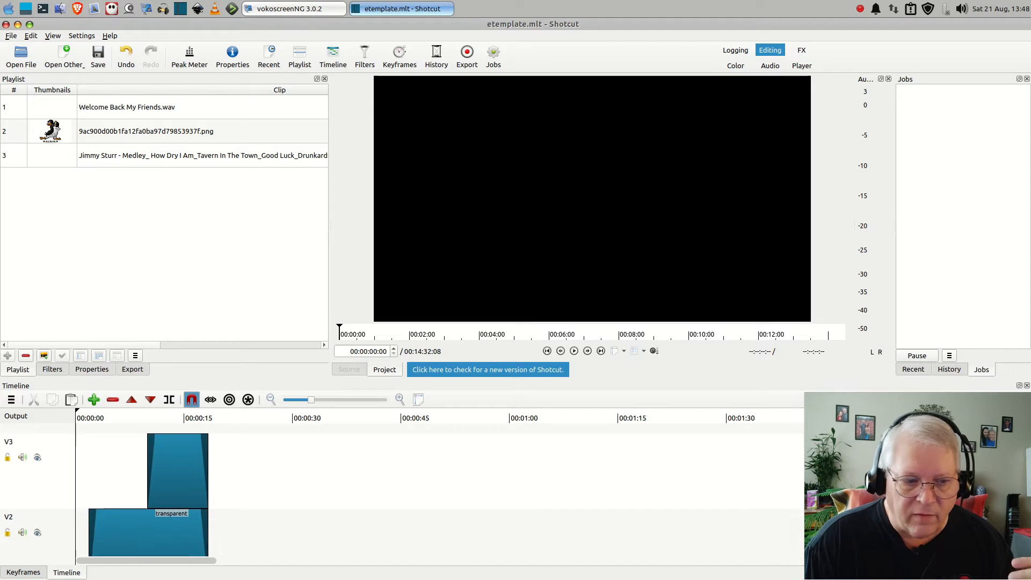
scroll(441, 488, "up", 1)
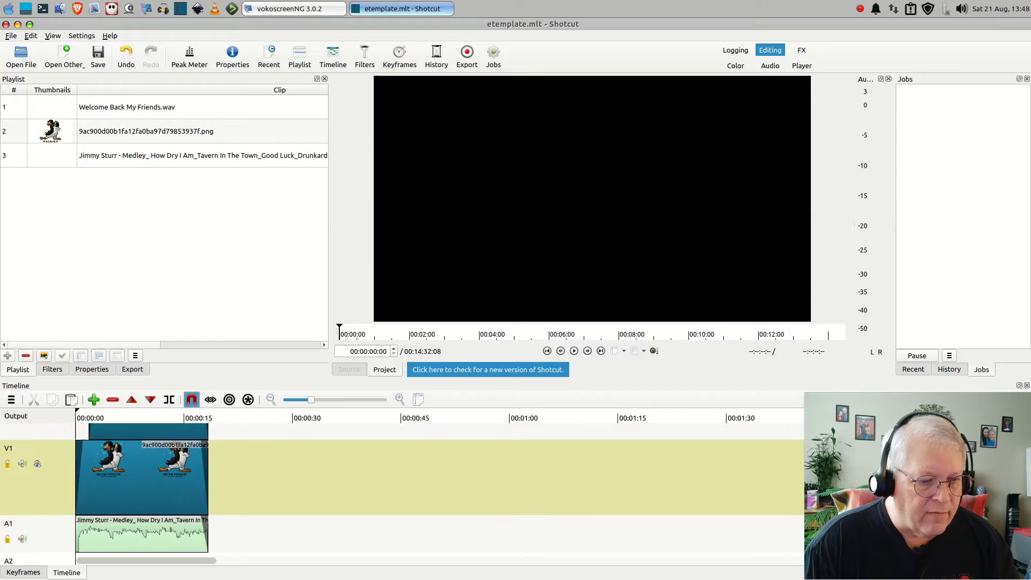
scroll(440, 489, "down", 1)
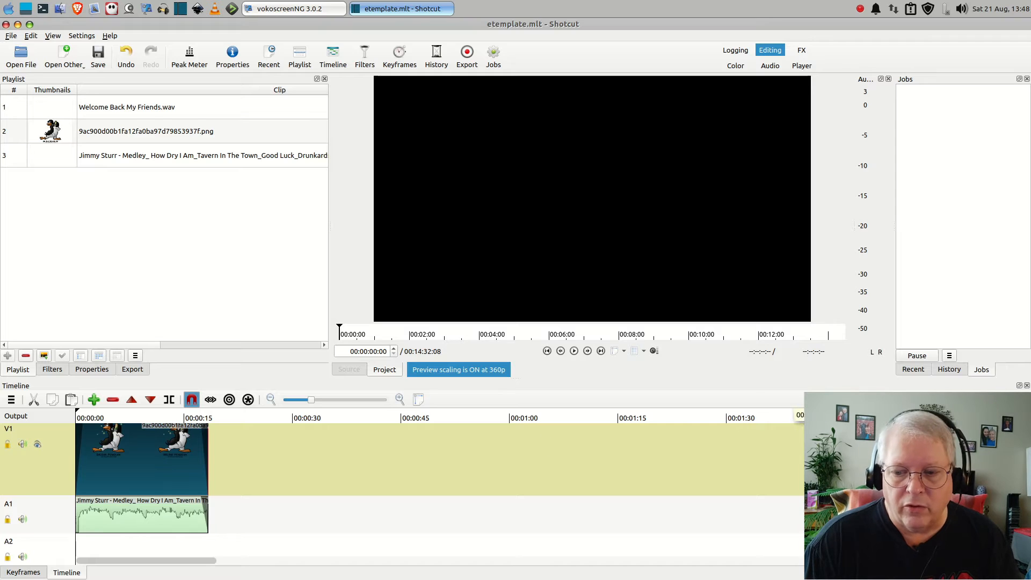
scroll(440, 490, "up", 3)
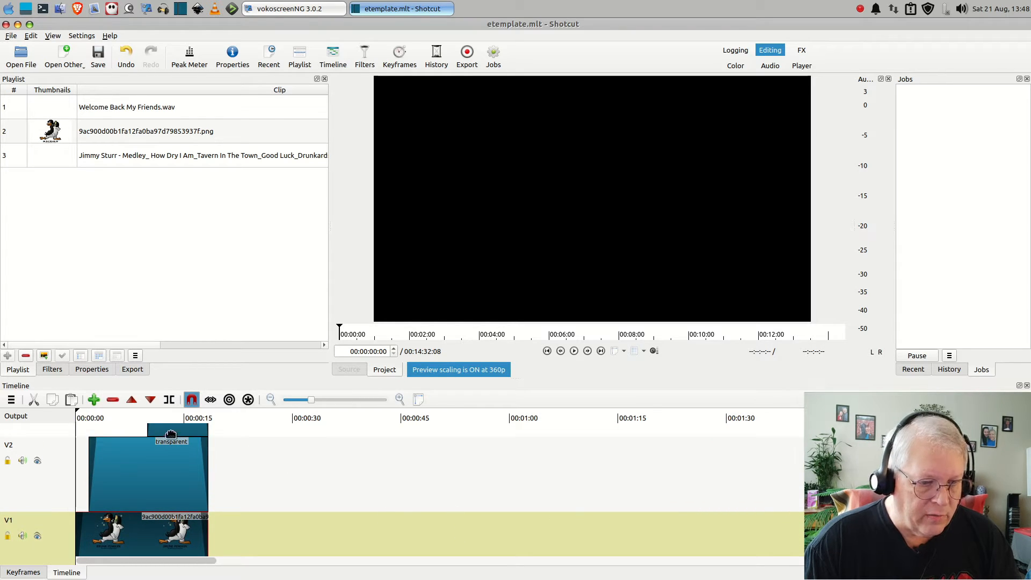
left_click(121, 413)
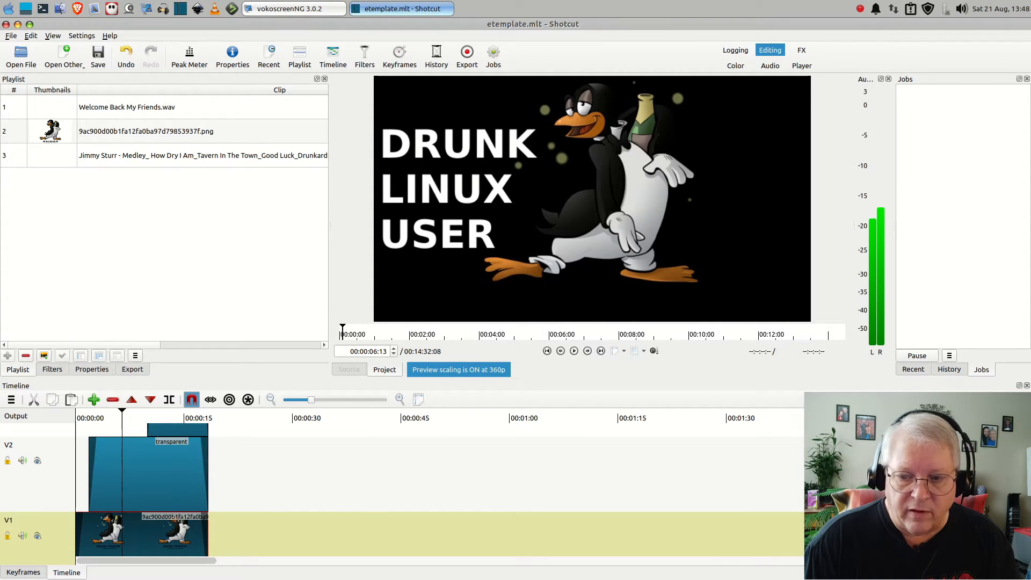
scroll(403, 484, "up", 3)
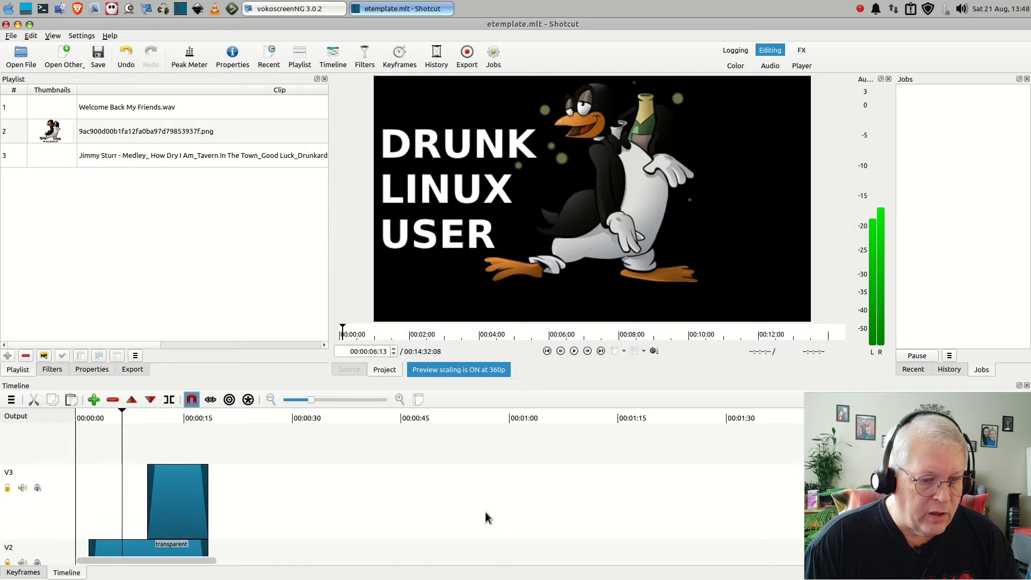
left_click(171, 415)
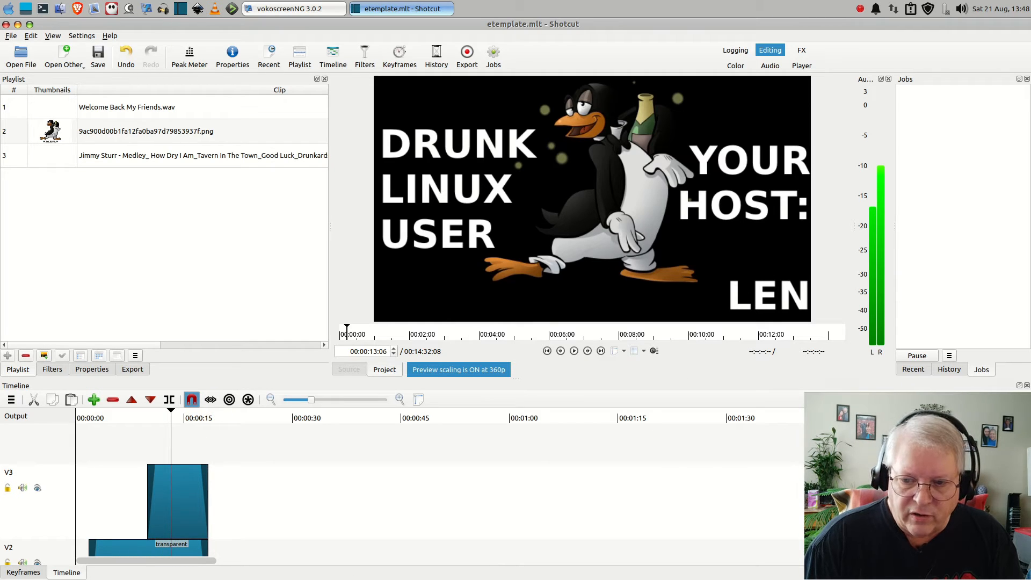
scroll(376, 489, "up", 3)
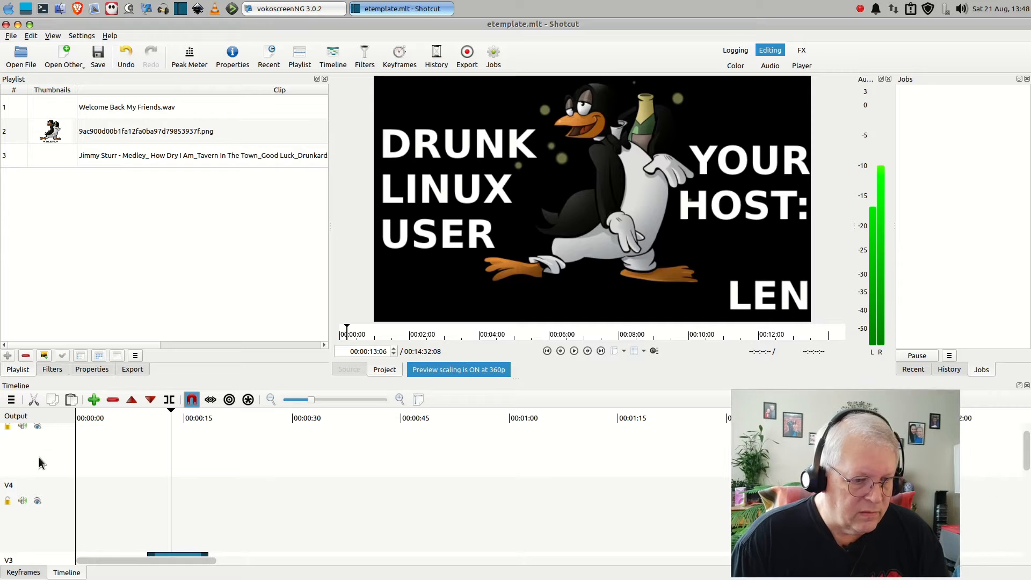
scroll(200, 561, "right", 2)
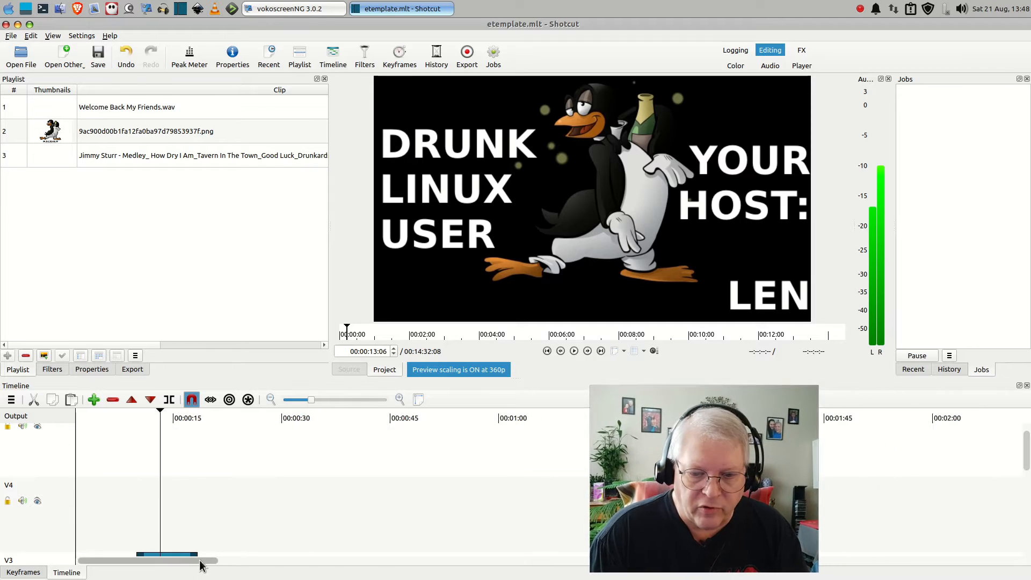
scroll(920, 495, "down", 5)
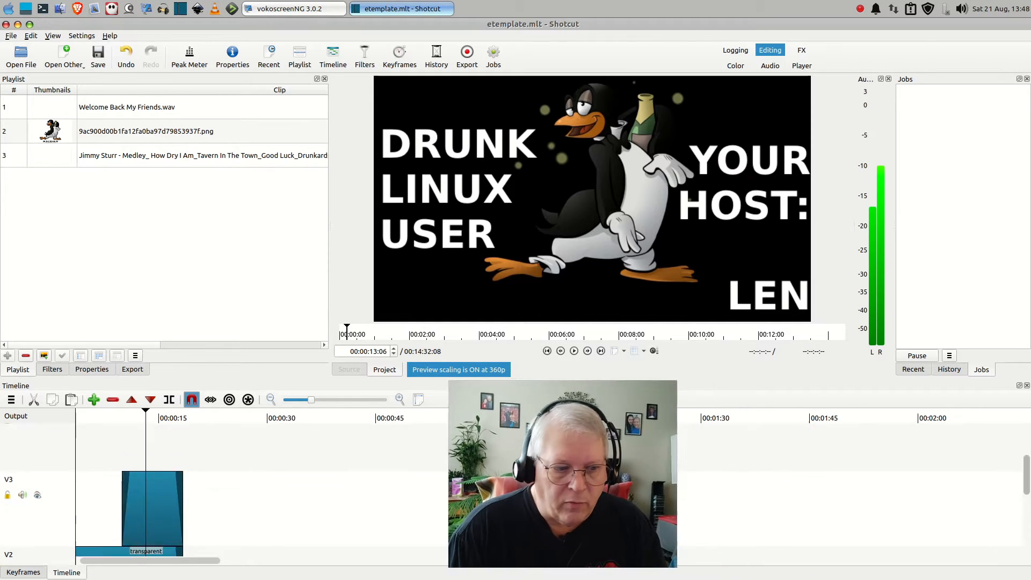
scroll(919, 494, "down", 1)
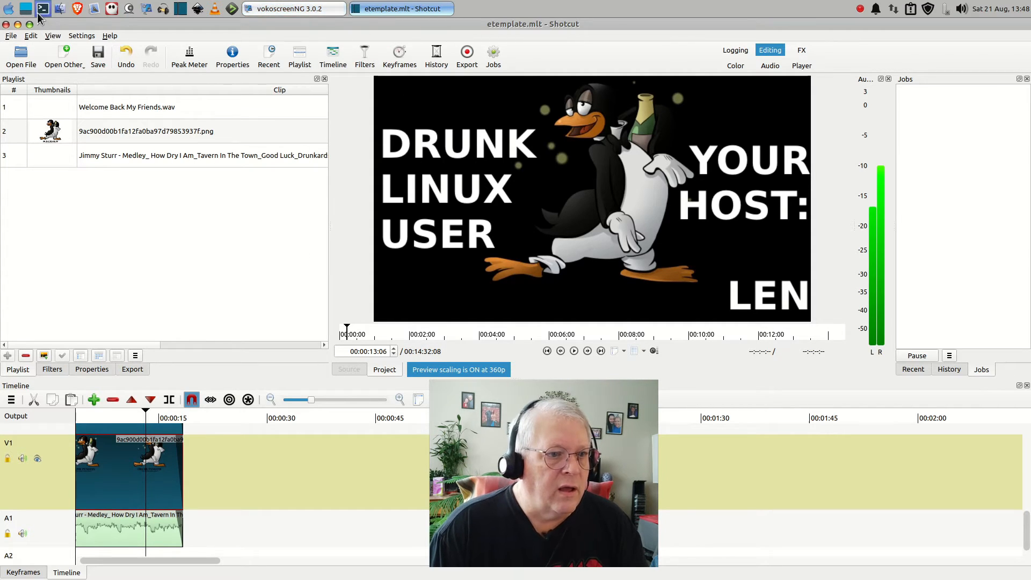
Add VID_20210821_133013.mp4 and VID_20210821_133013.wav from the Videos/Projects/dlu/e12 folder to the playlist and close the file manager
left_click(59, 10)
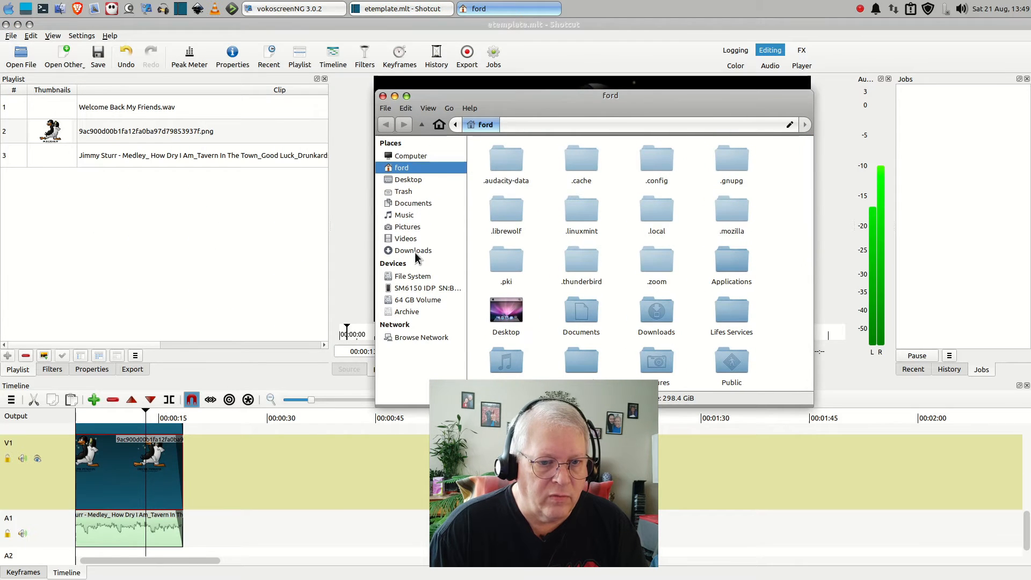
left_click(404, 240)
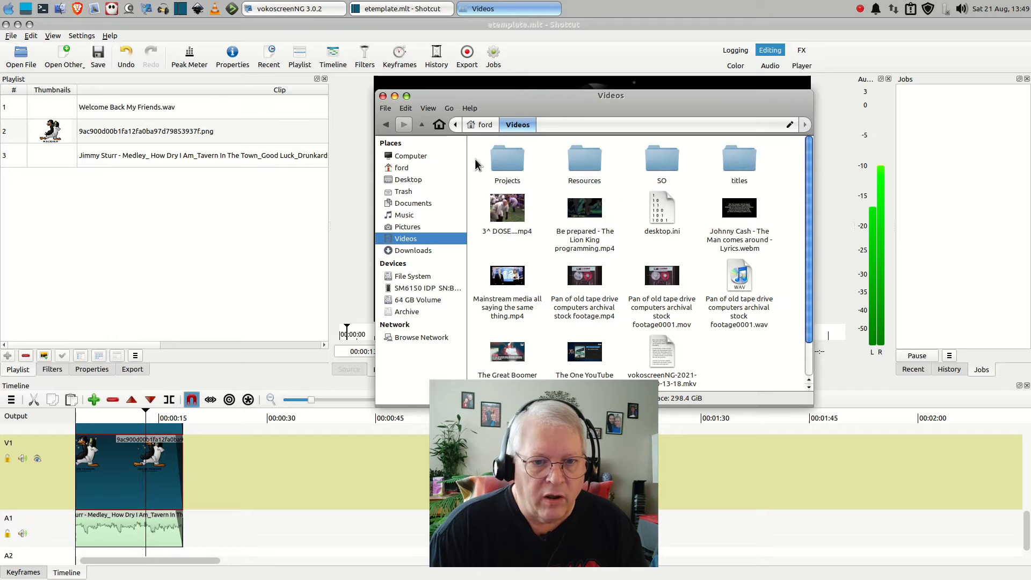
left_click(495, 165)
double_click(494, 165)
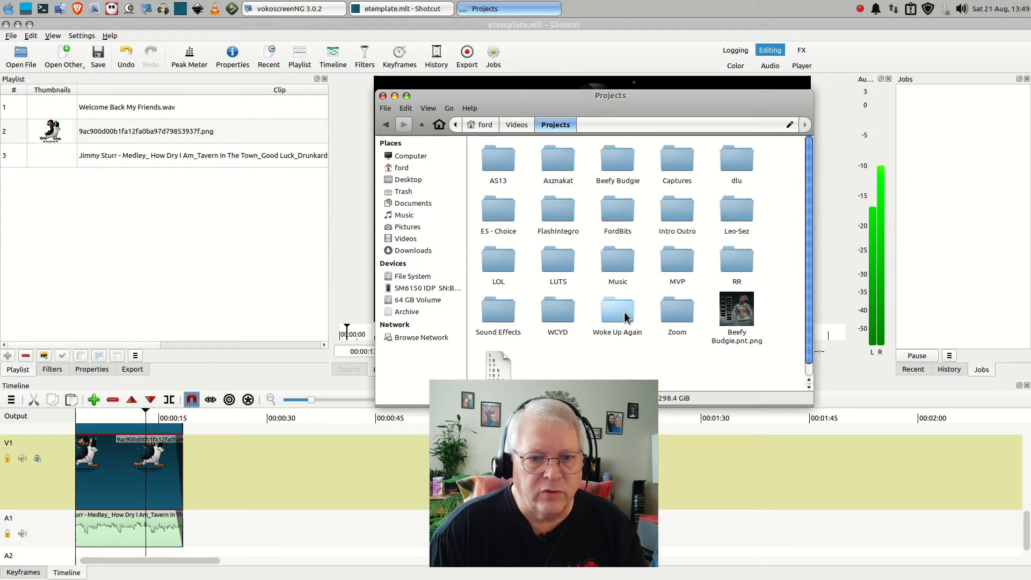
double_click(737, 161)
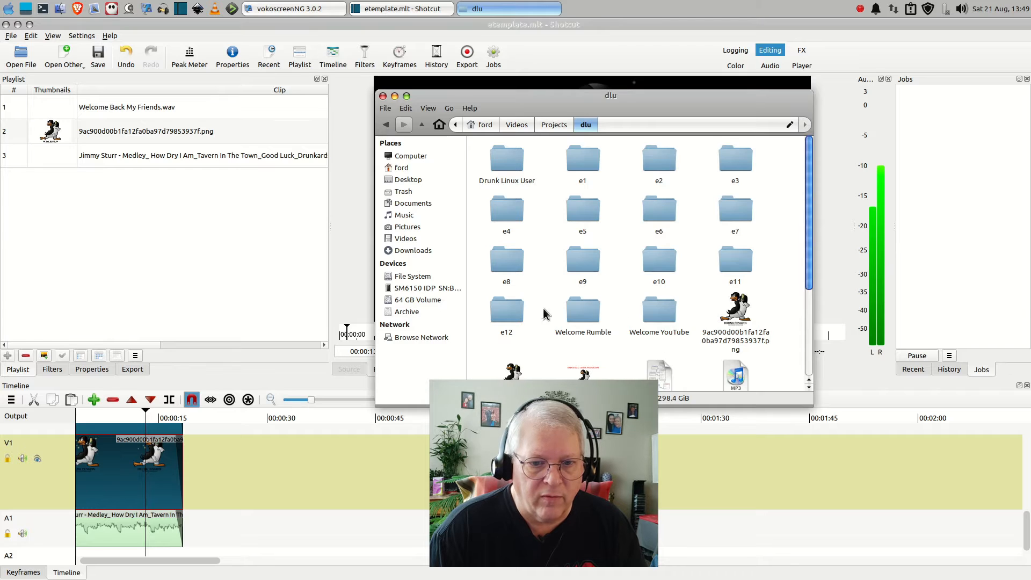
double_click(511, 312)
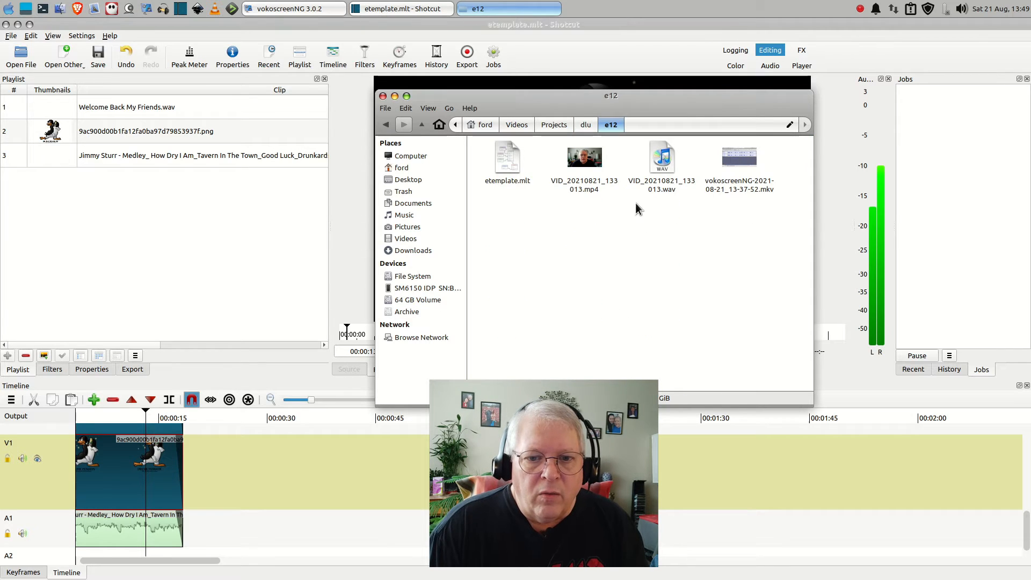
left_click_drag(589, 162, 139, 232)
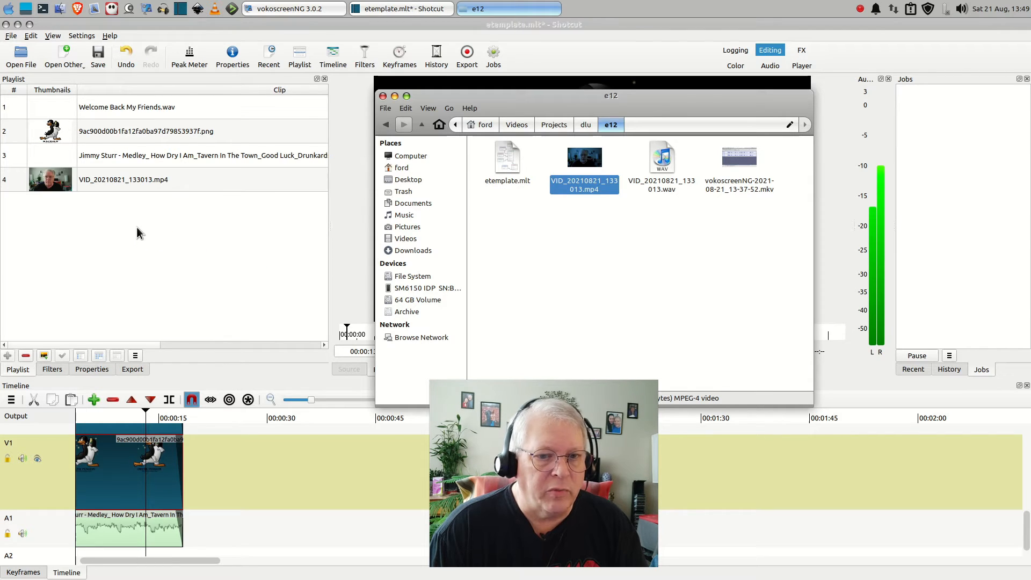
left_click_drag(663, 159, 100, 243)
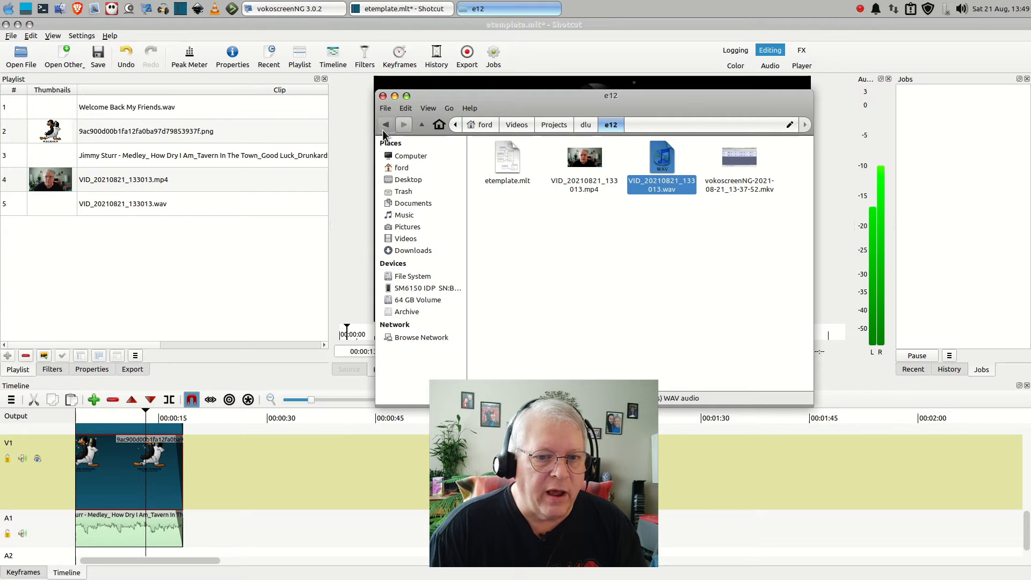
left_click(383, 96)
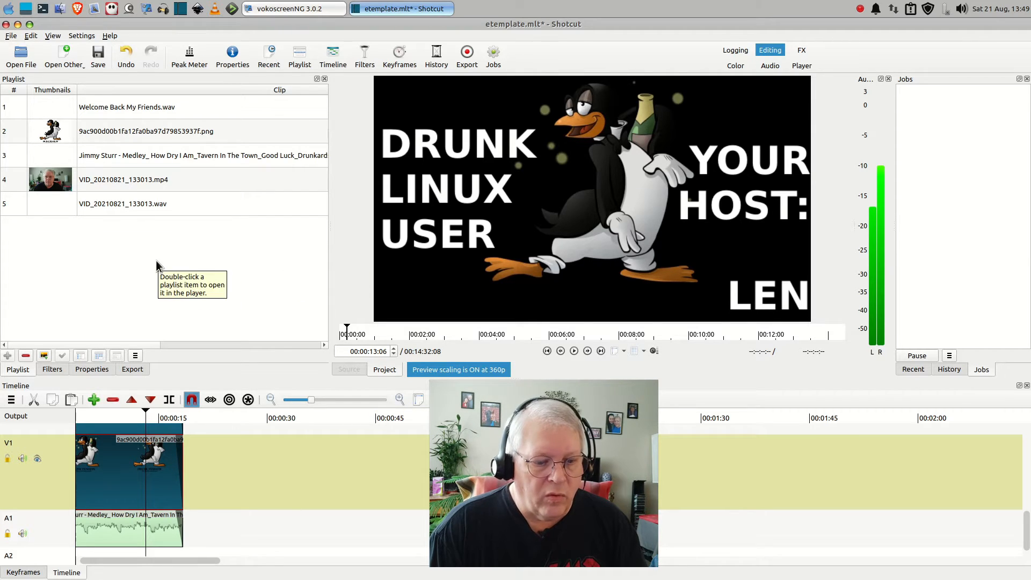
Examine the outro clips at the end of the timeline across the video and audio tracks, previewing the frame at 00:14:18:28
left_click_drag(190, 563, 987, 552)
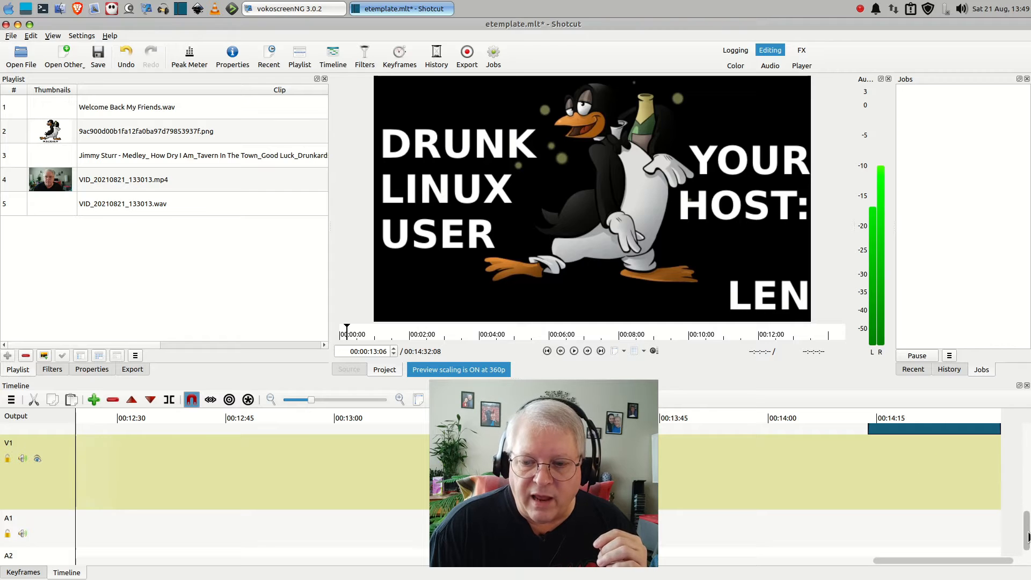
left_click_drag(1028, 537, 1028, 450)
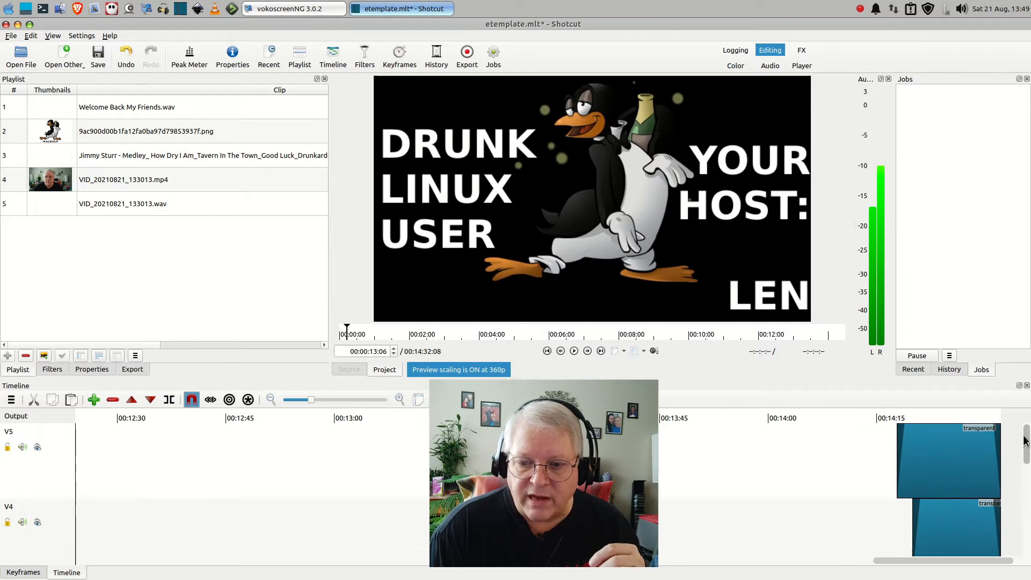
left_click(905, 416)
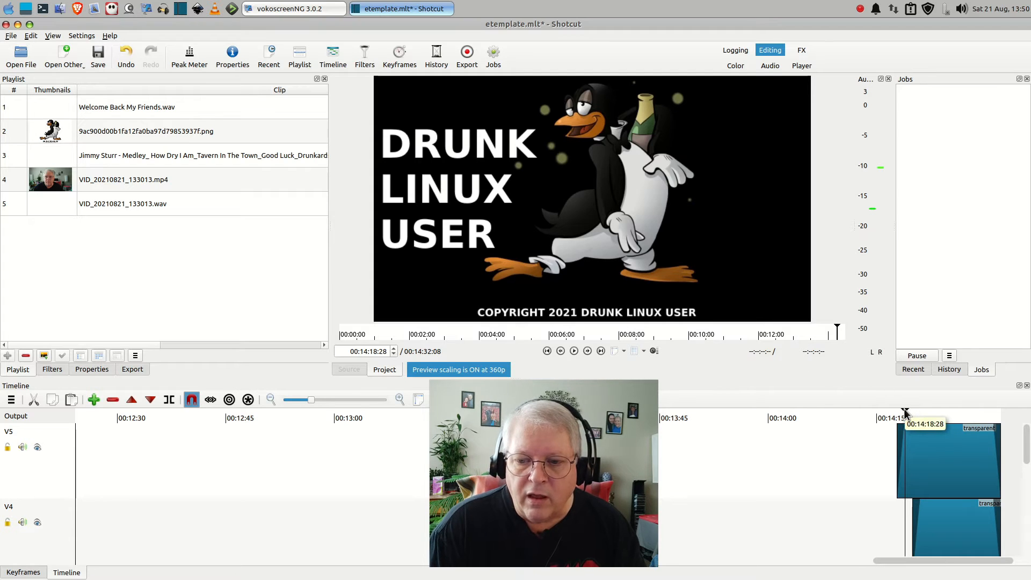
scroll(1029, 455, "down", 5)
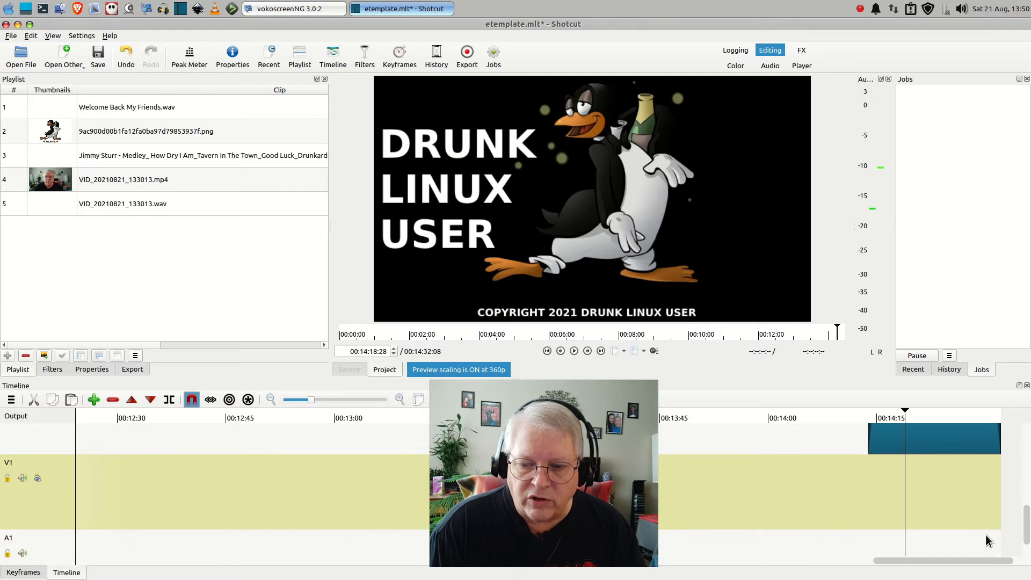
scroll(1028, 532, "down", 2)
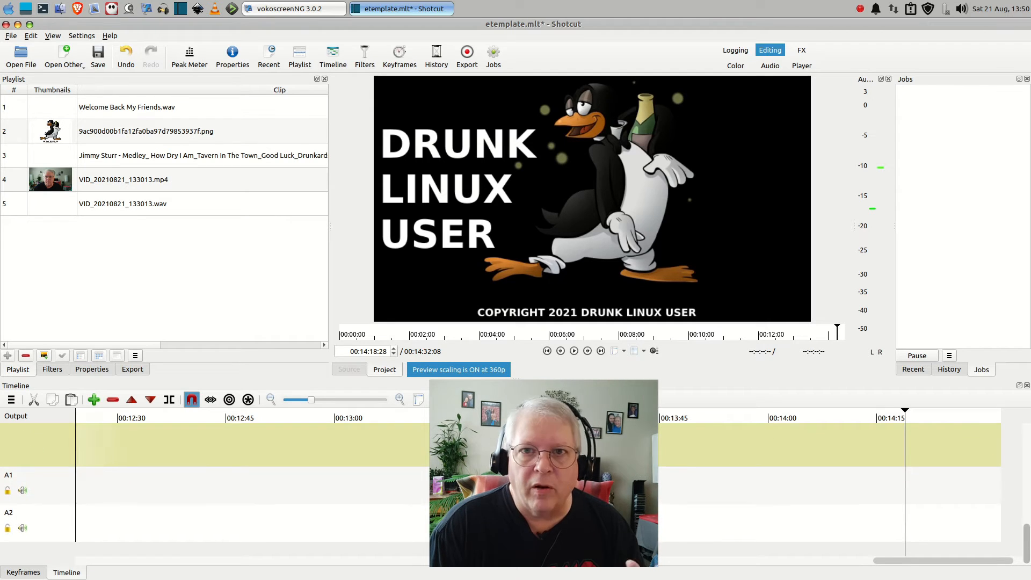
scroll(1028, 535, "up", 3)
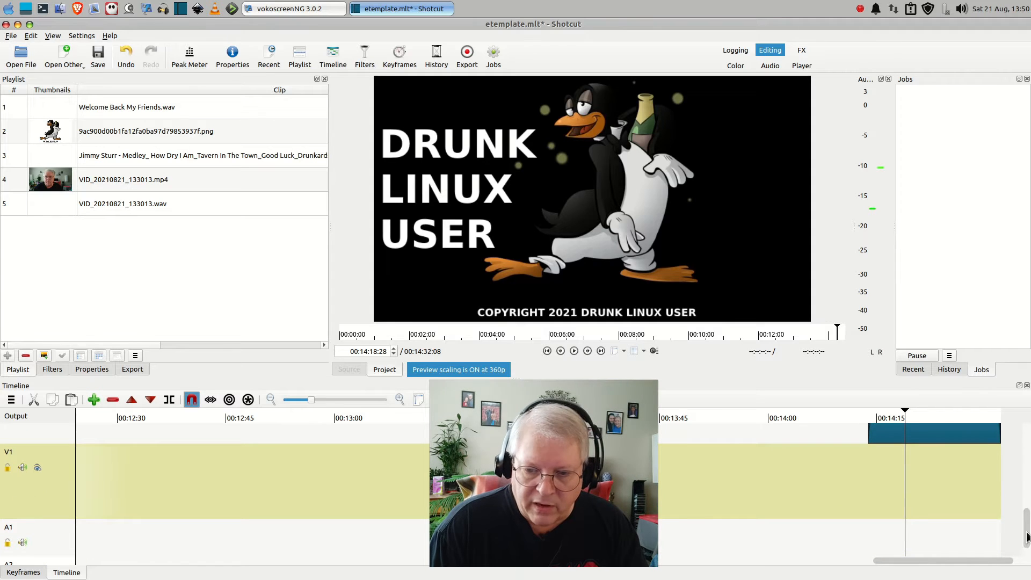
Place VID_20210821_133013.mp4 on track V1 directly after the intro image and detach its audio
left_click_drag(959, 565, 162, 564)
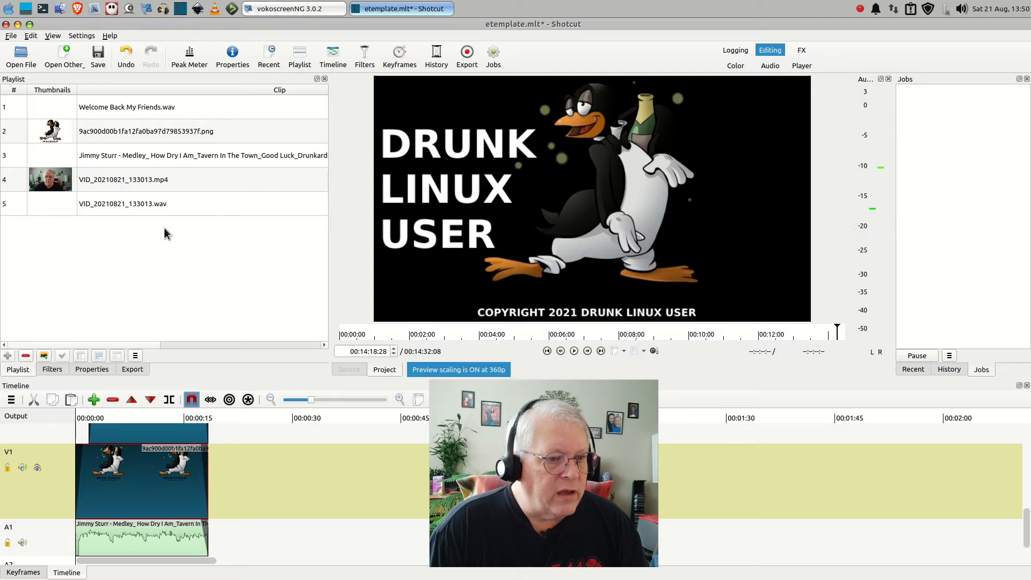
left_click_drag(51, 180, 211, 498)
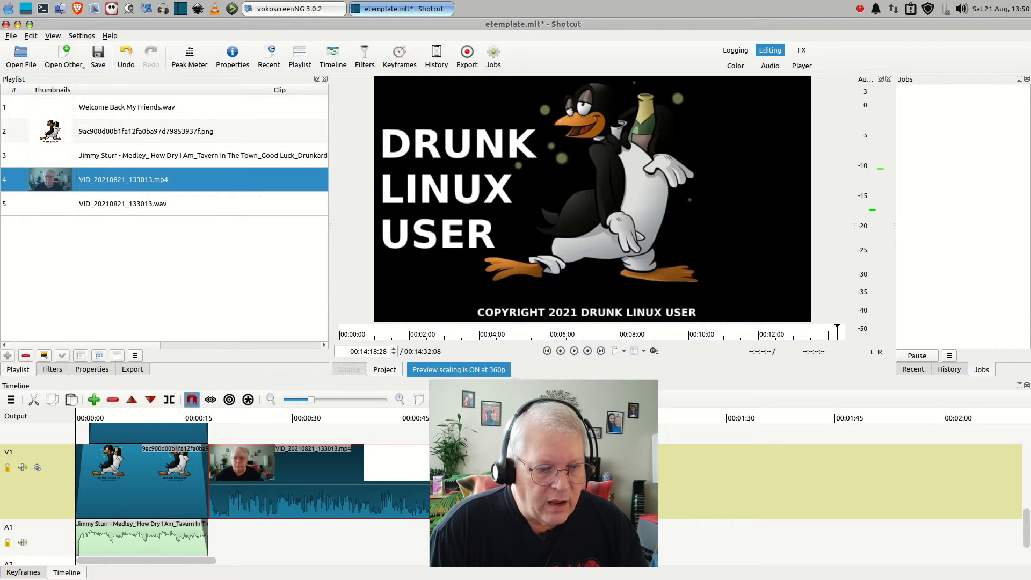
right_click(386, 502)
mouse_move(411, 529)
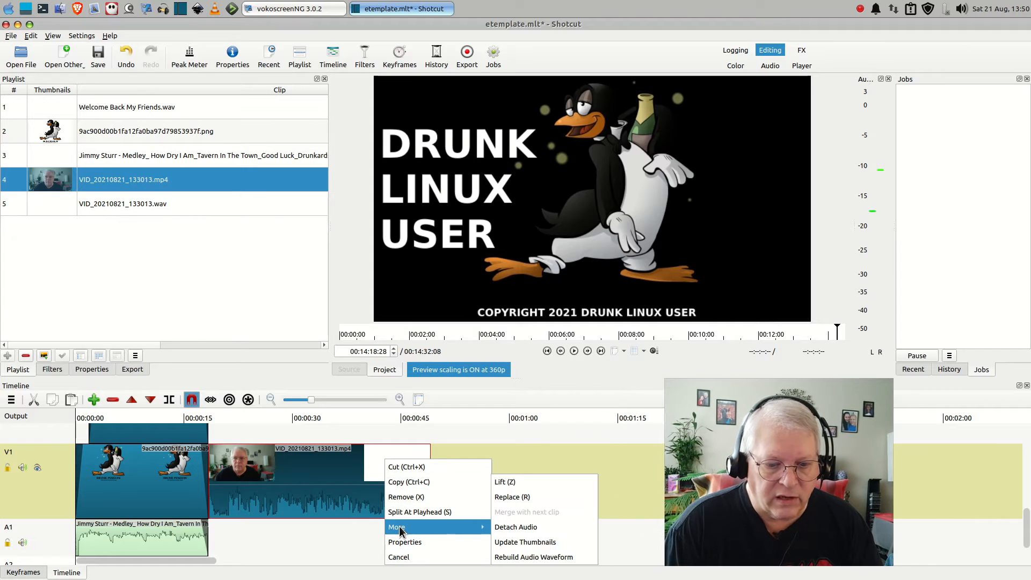
left_click(510, 528)
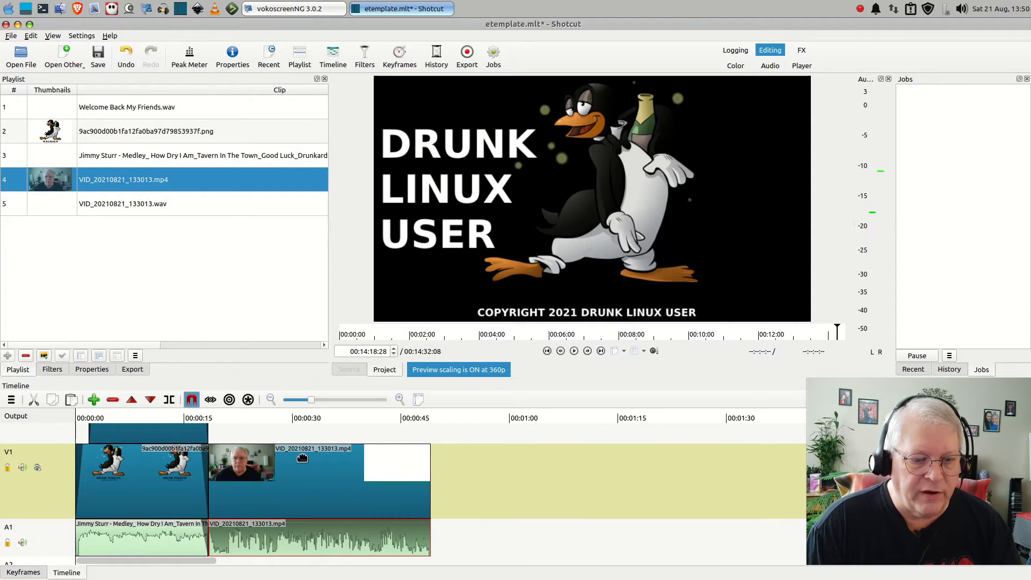
Remove the detached VID_20210821_133013.mp4 audio clip from track A1
left_click(315, 540)
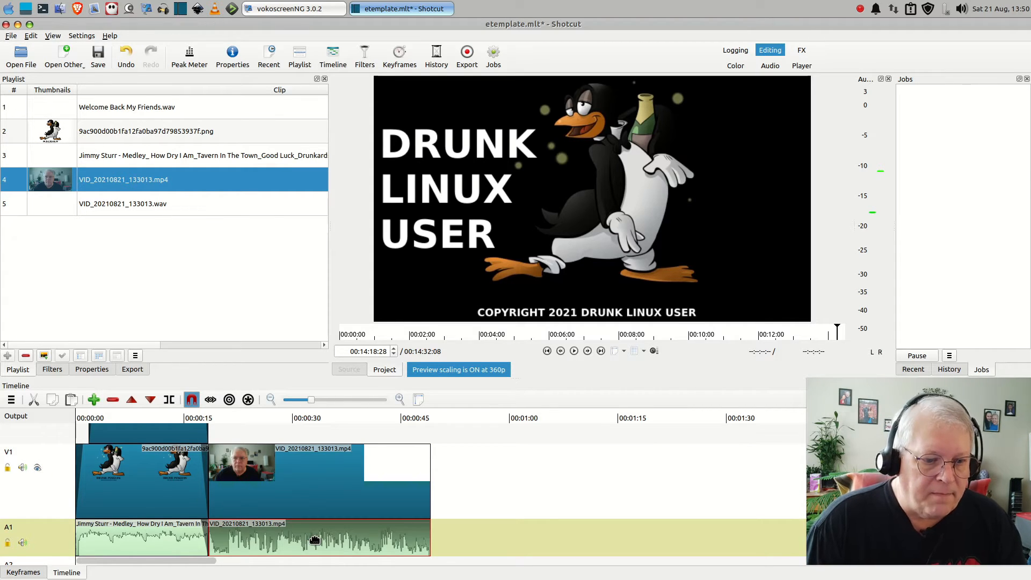
right_click(315, 540)
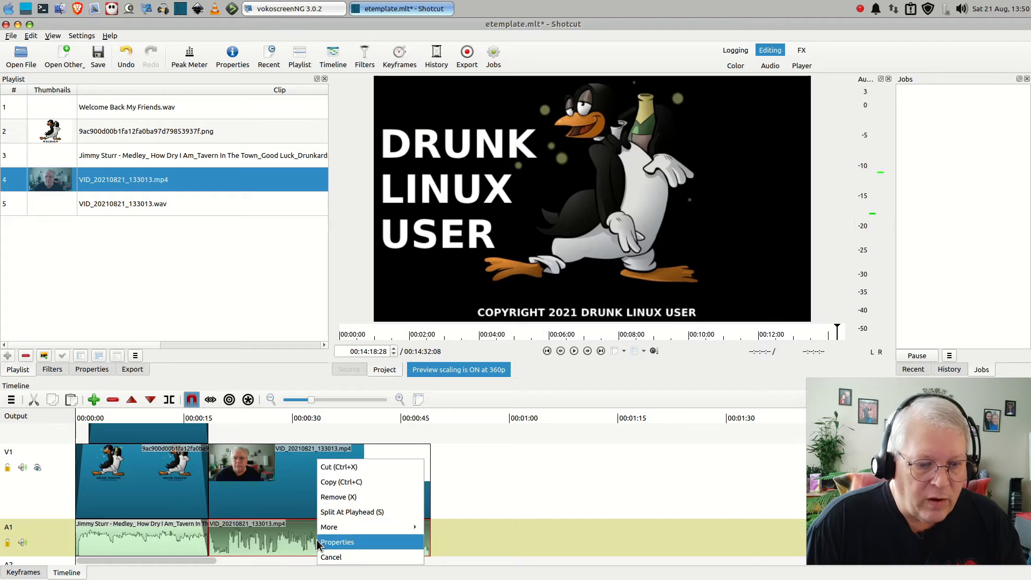
left_click(338, 498)
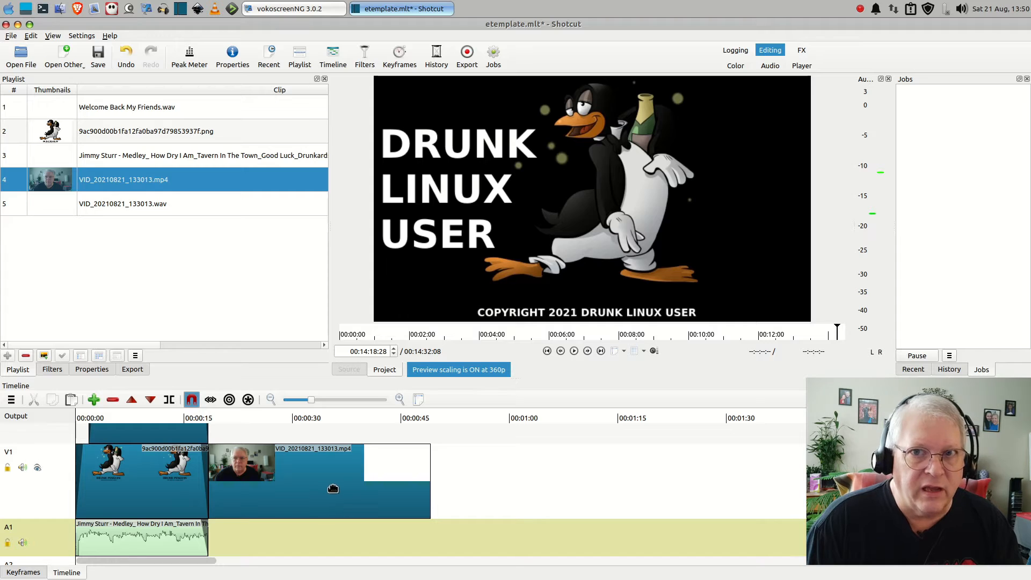
Place VID_20210821_133013.wav on track A1 directly after the intro music, aligned with the video clip above
left_click(57, 208)
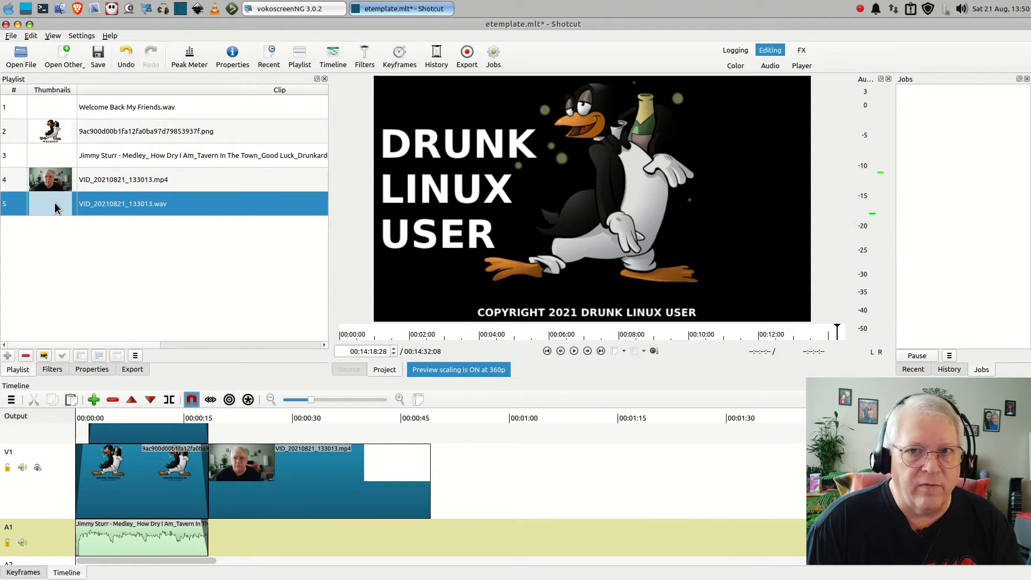
left_click_drag(54, 203, 212, 542)
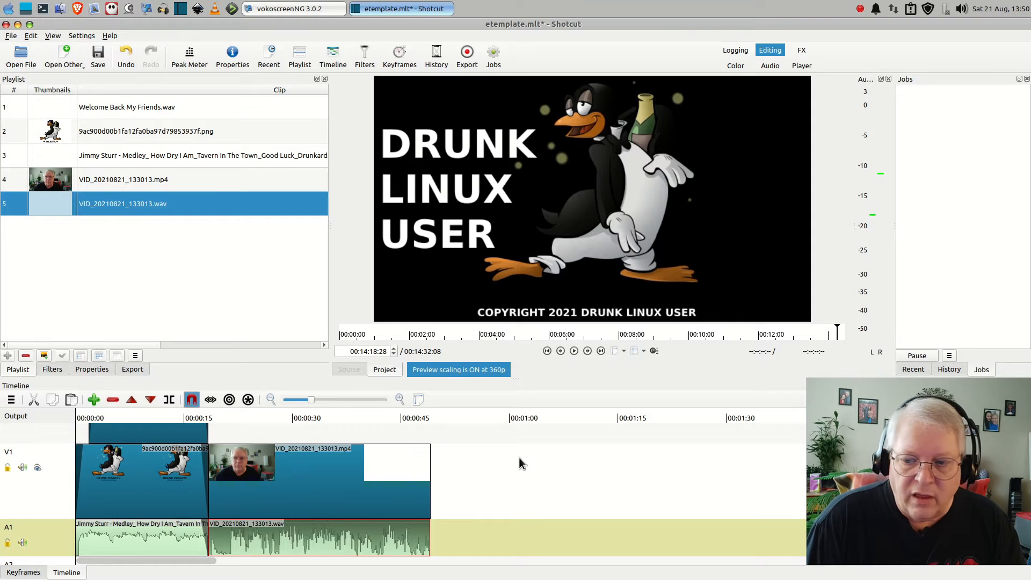
scroll(403, 483, "down", 2)
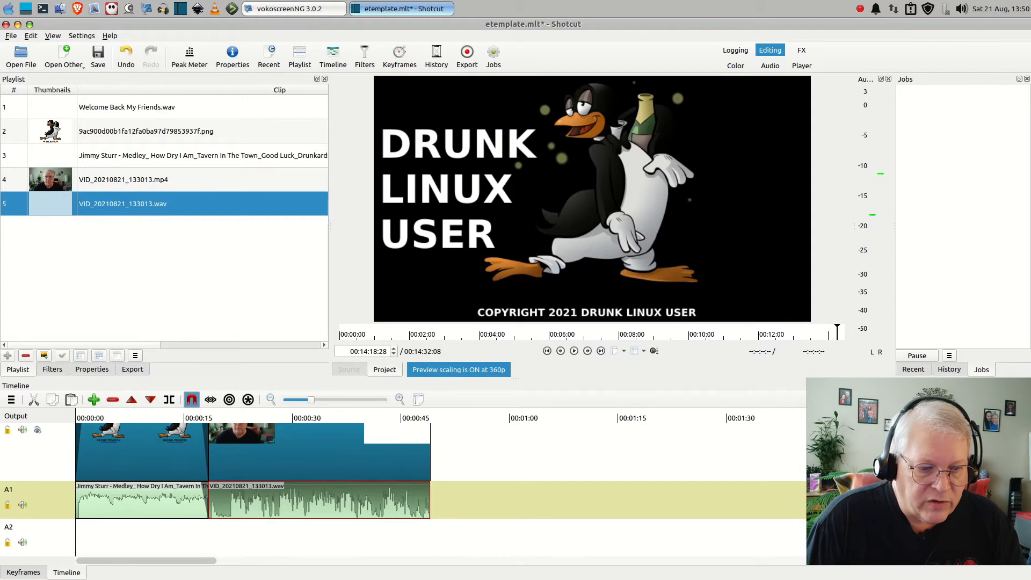
scroll(296, 525, "up", 2)
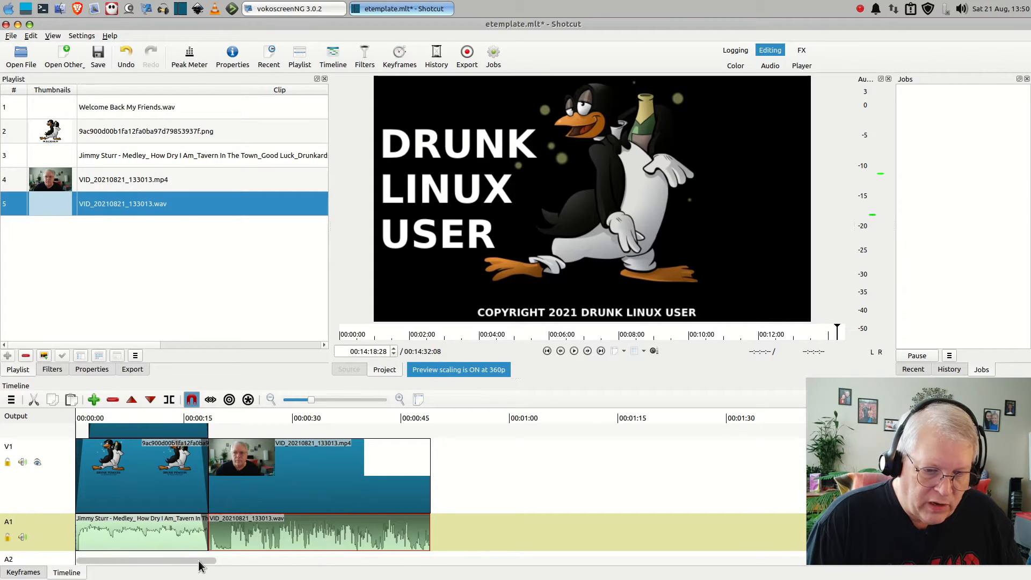
Select the four outro clips on tracks V2 to V5 together and move them about 10 seconds earlier
left_click_drag(200, 562, 1027, 493)
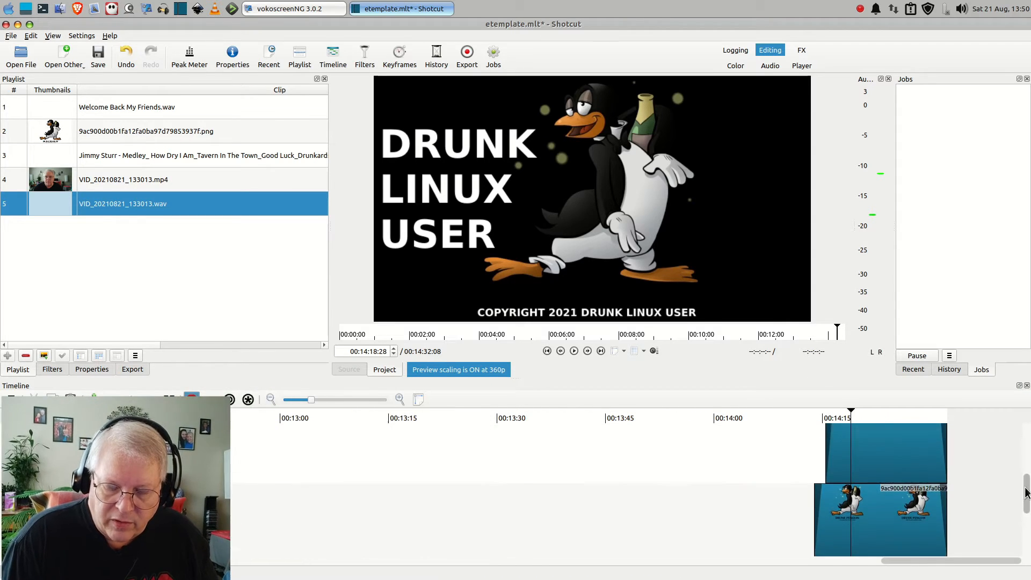
left_click(890, 518)
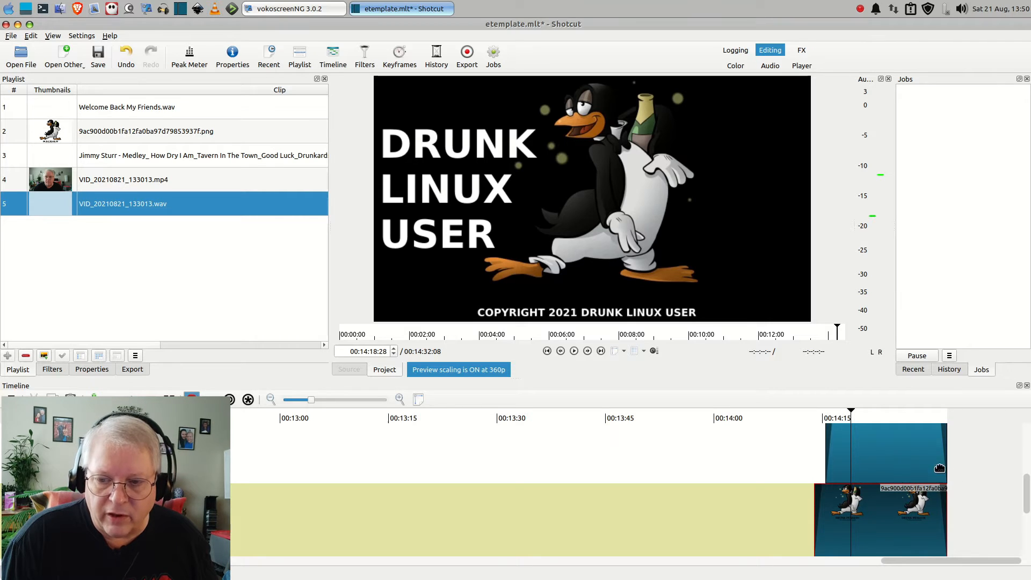
left_click_drag(1024, 494, 1024, 481)
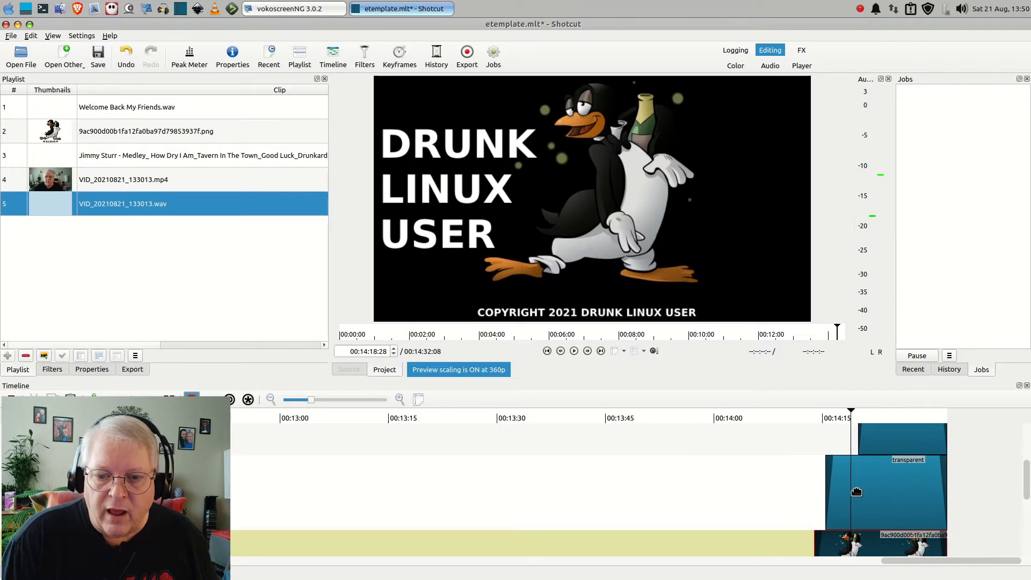
left_click(885, 489)
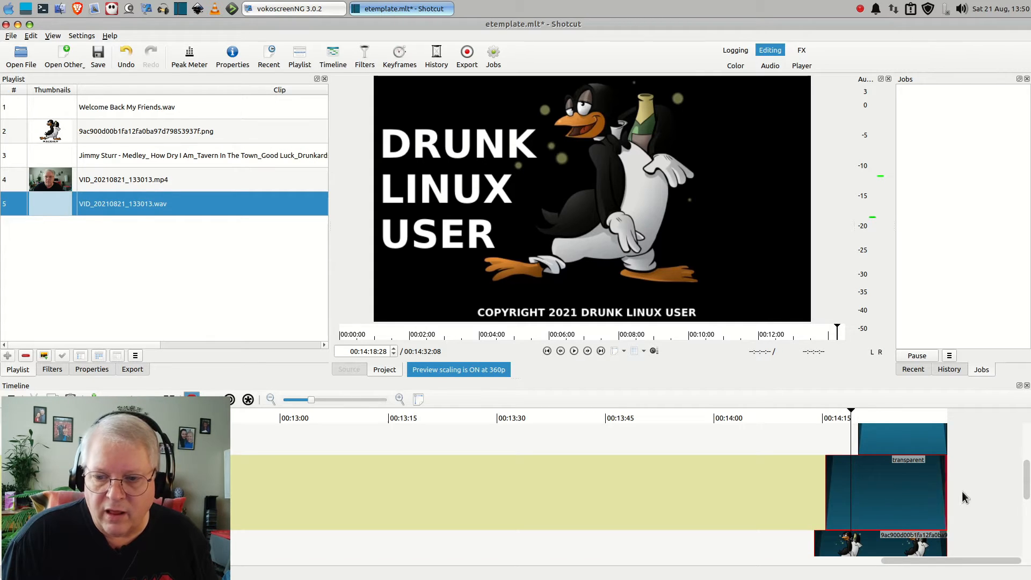
left_click_drag(1026, 483, 1023, 459)
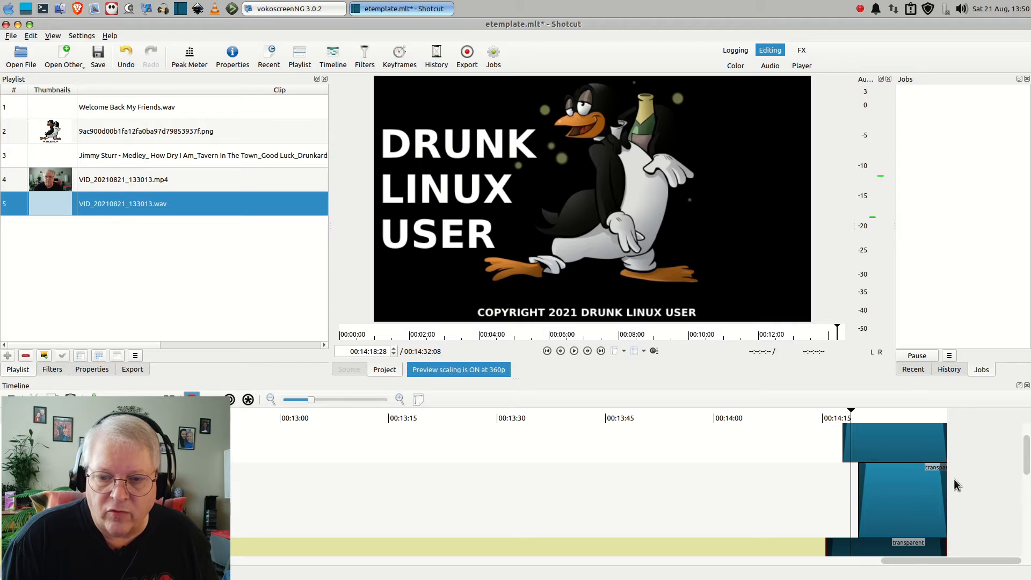
left_click(894, 498)
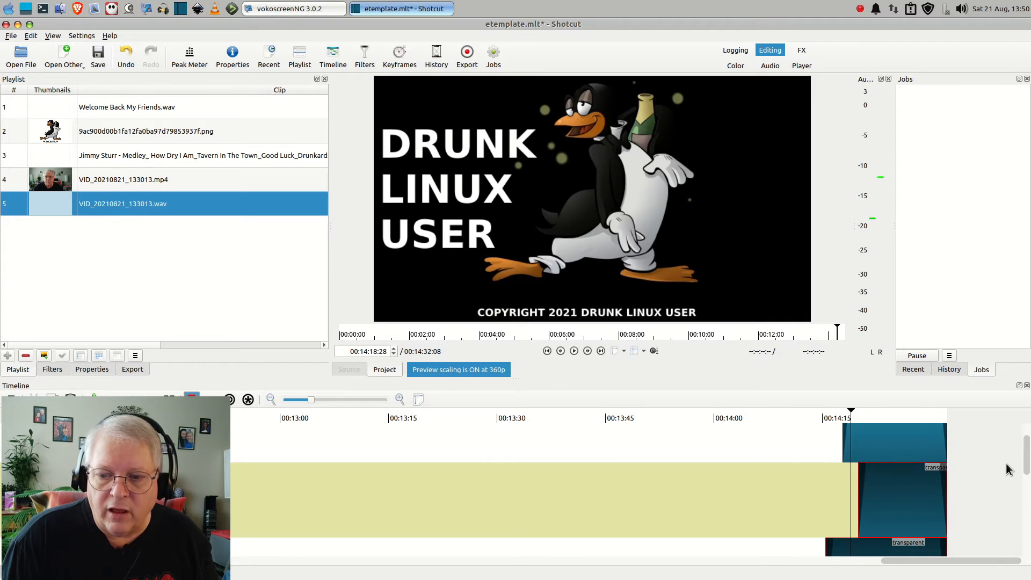
left_click_drag(1027, 462, 1022, 437)
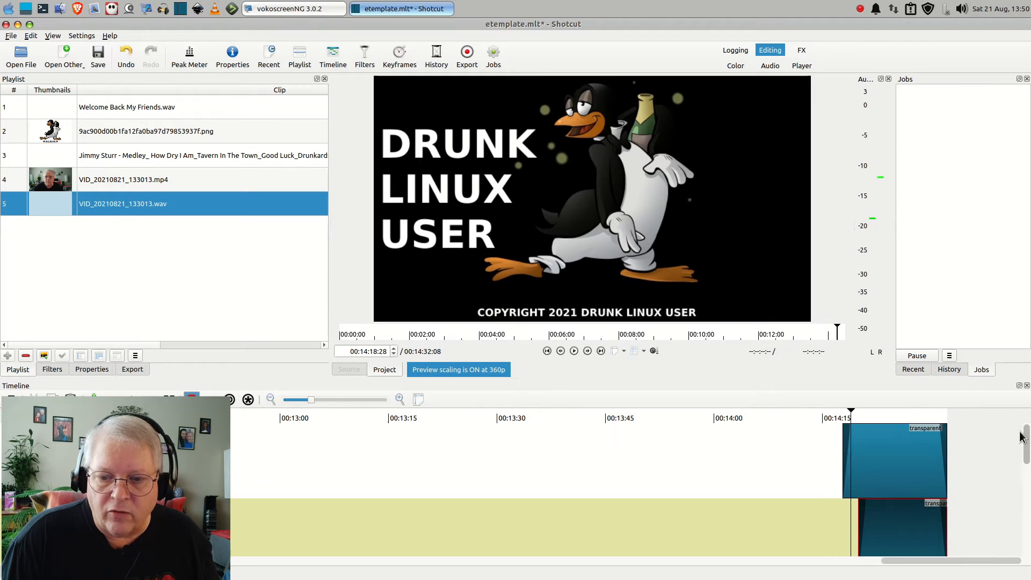
left_click(888, 460)
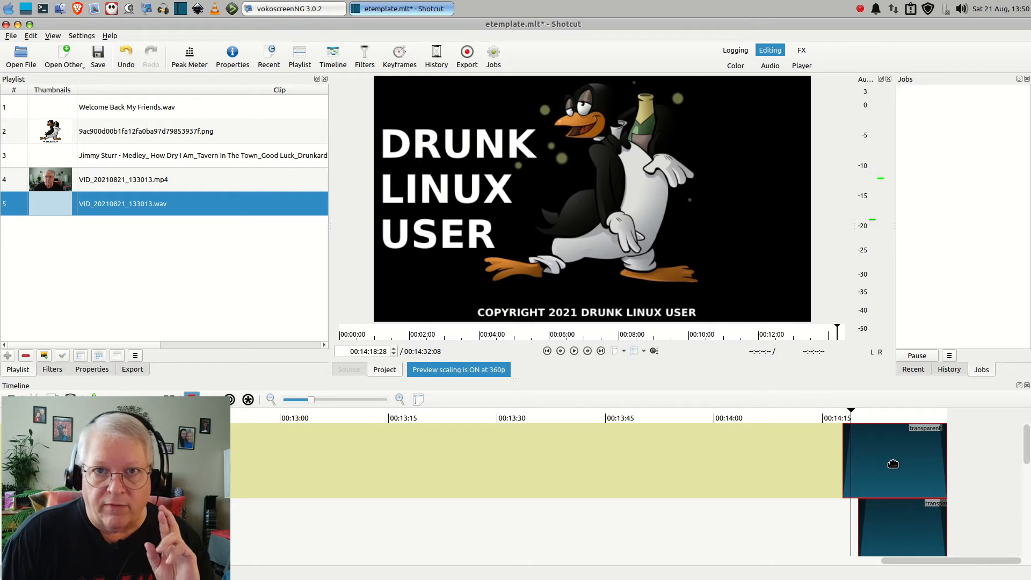
left_click_drag(893, 463, 842, 473)
left_click_drag(811, 473, 819, 513)
scroll(1028, 458, "down", 1)
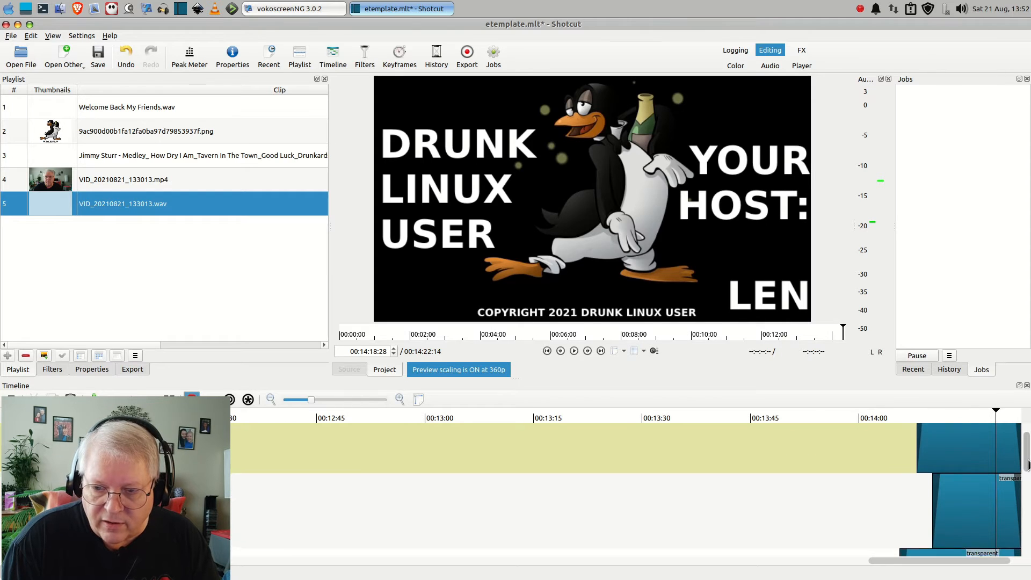
Move the four outro clips on tracks V2 to V5 together so the outro image starts where VID_20210821_133013.mp4 ends
left_click(969, 471)
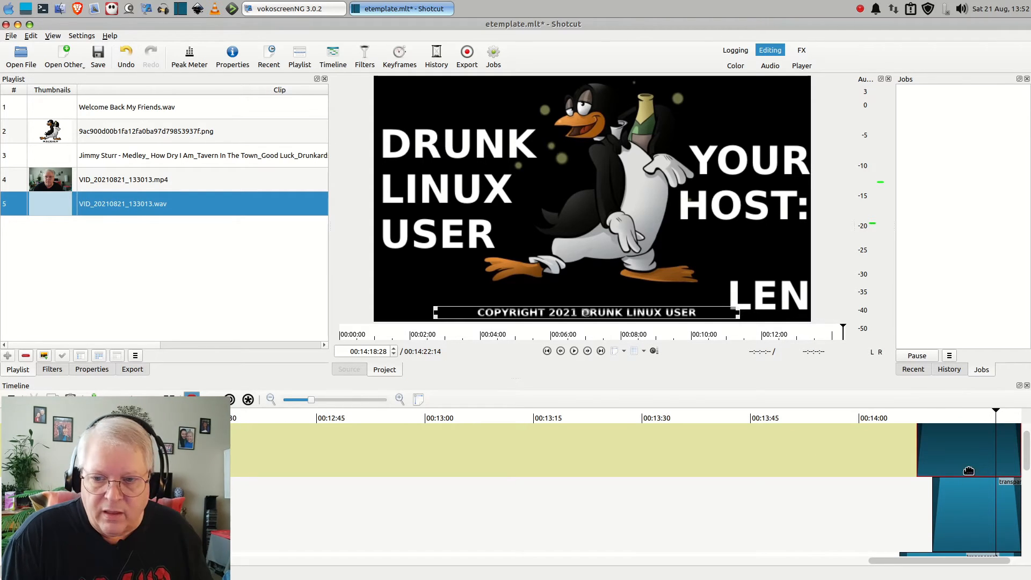
left_click(967, 513)
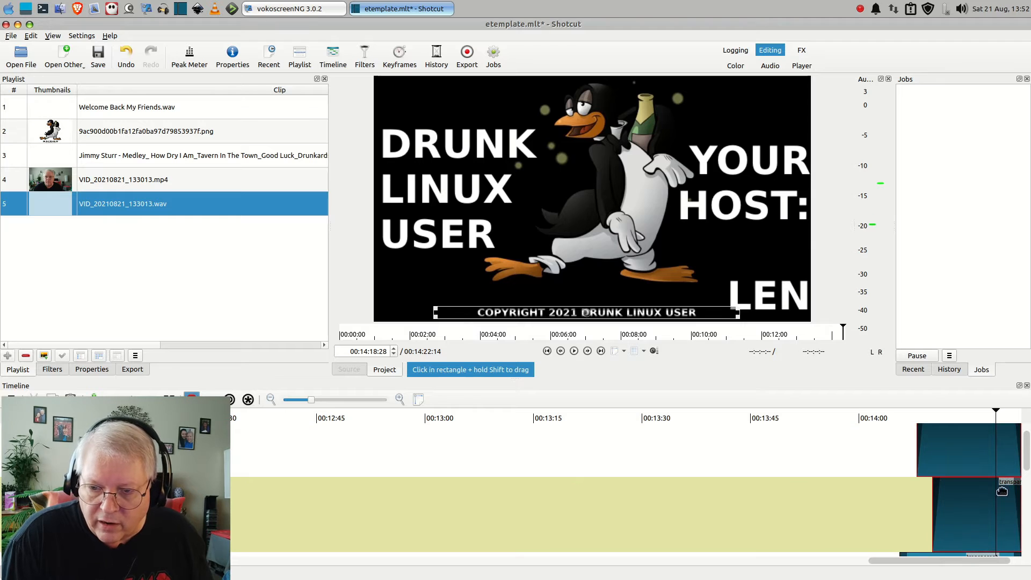
scroll(1027, 470, "down", 3)
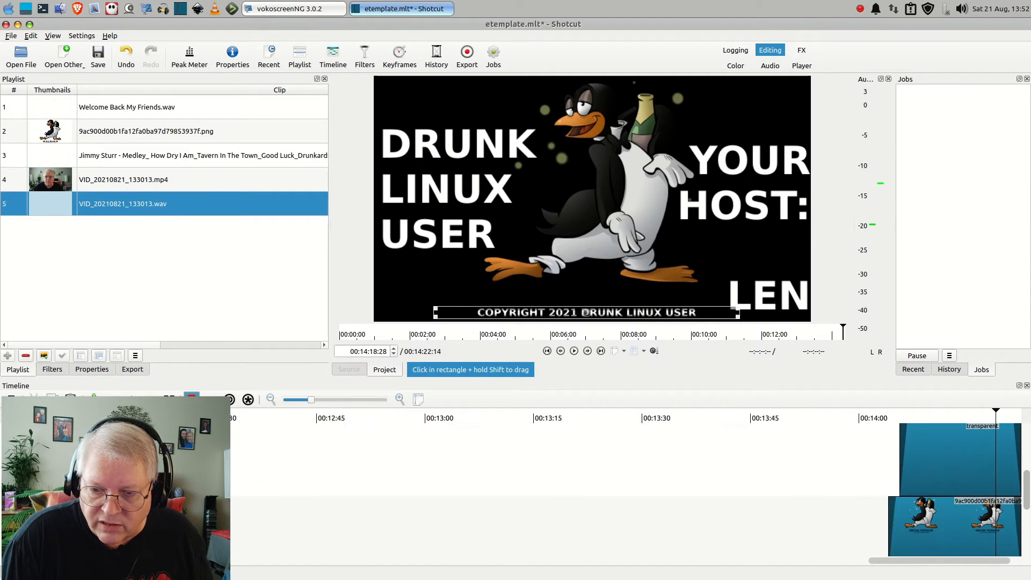
left_click(942, 476)
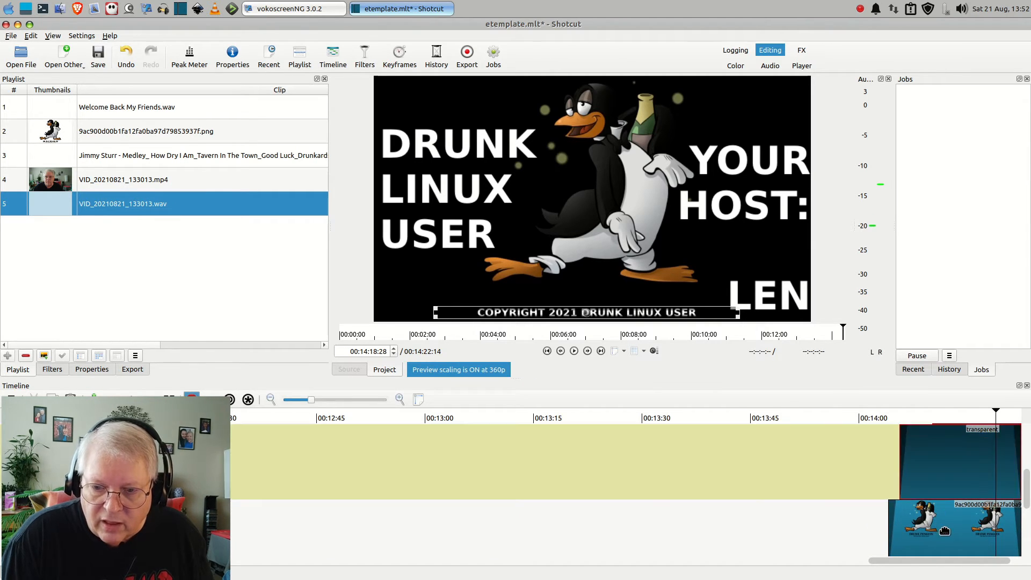
left_click(945, 531)
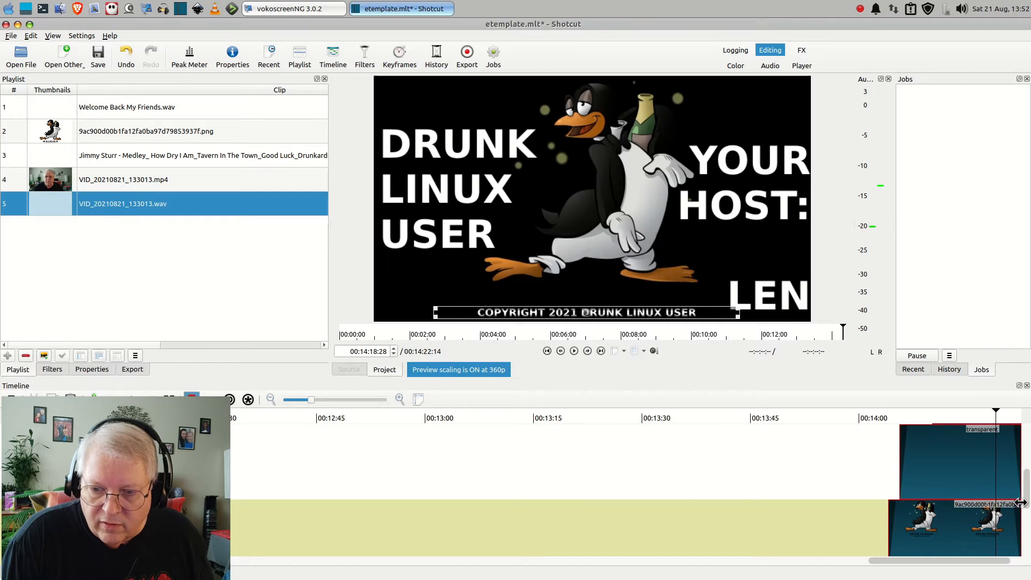
scroll(1028, 500, "down", 3)
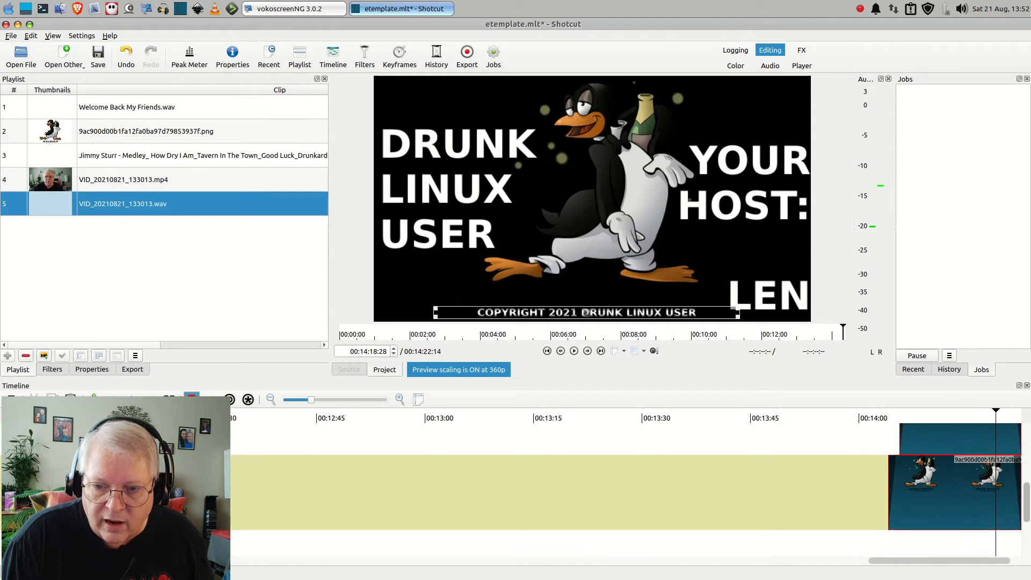
scroll(932, 474, "up", 1)
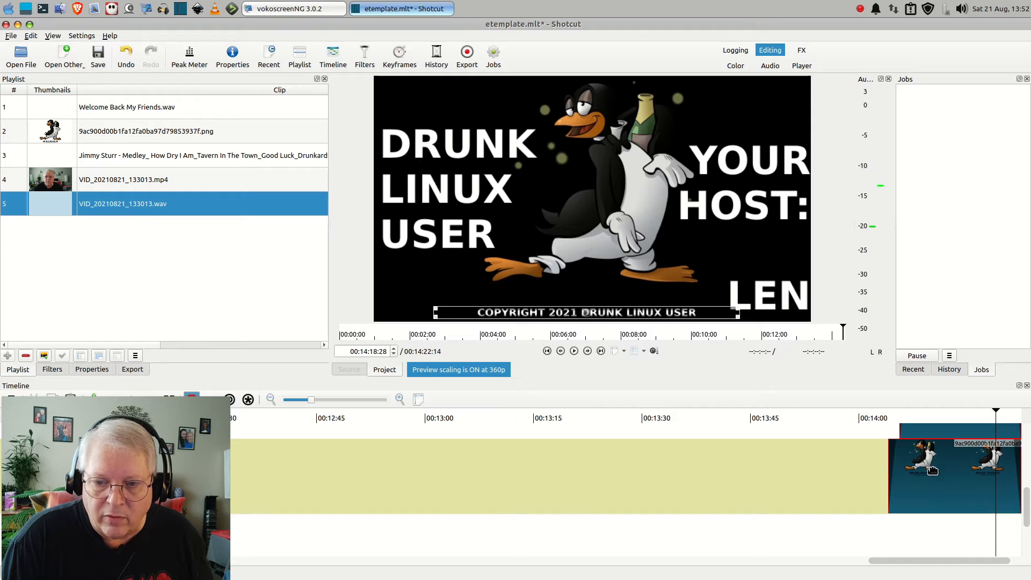
left_click_drag(932, 474, 307, 493)
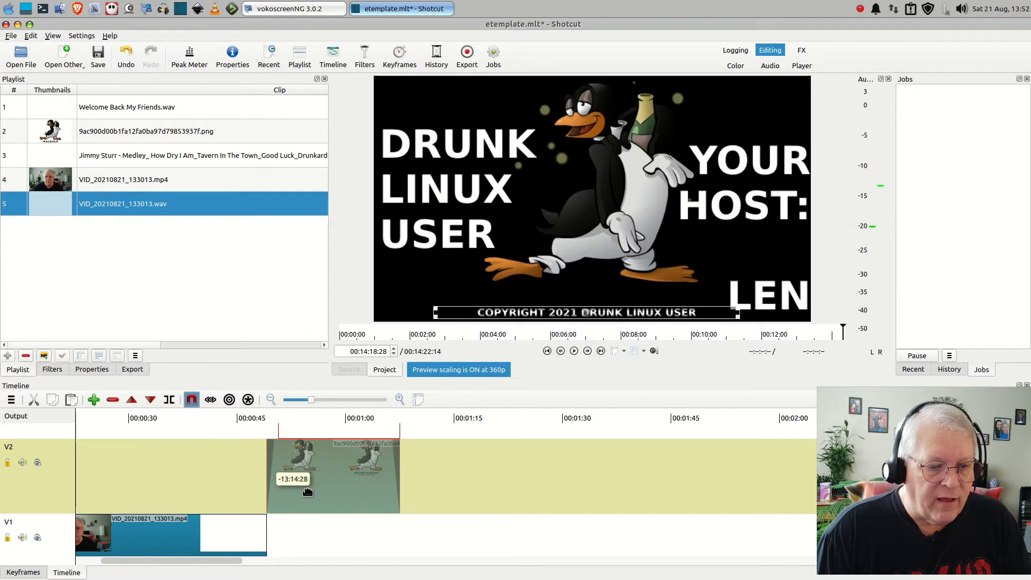
left_click_drag(307, 493, 307, 493)
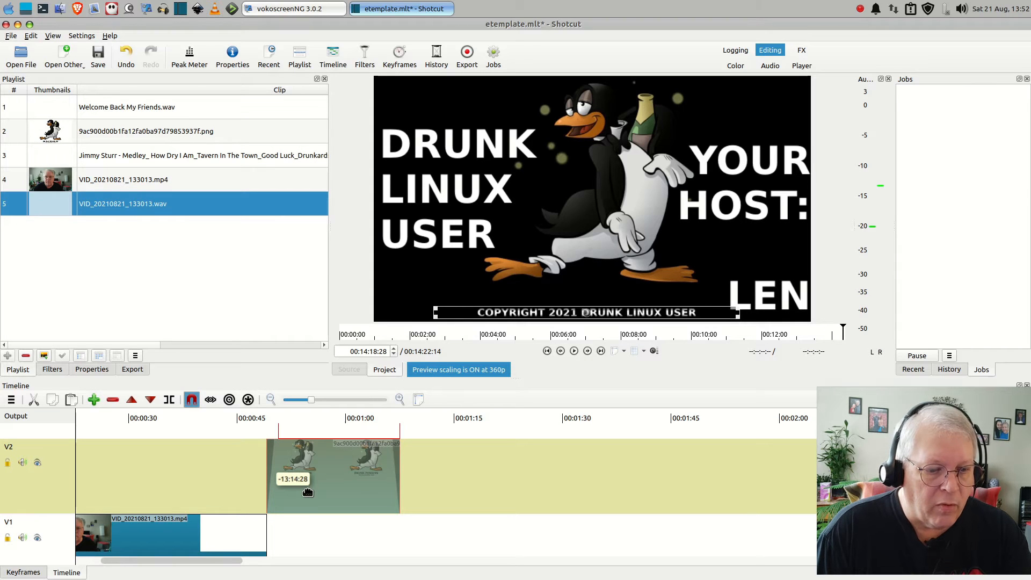
mouse_move(307, 493)
left_mouse_down()
mouse_move(386, 493)
mouse_move(317, 495)
mouse_move(298, 506)
mouse_move(330, 505)
mouse_move(304, 511)
left_mouse_up()
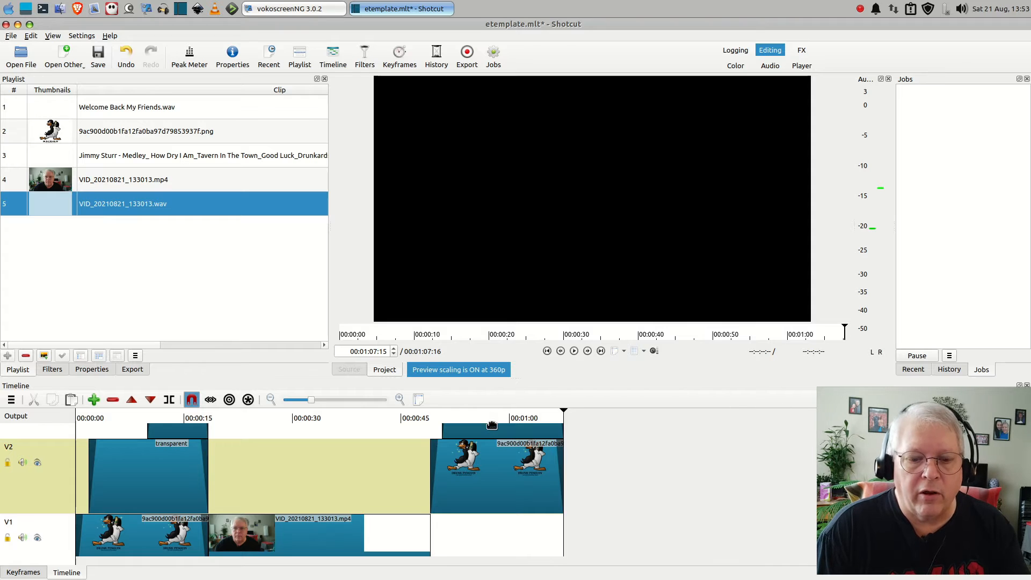
Examine the placement of the outro clips, main video and audio across tracks V5 down to A2
scroll(408, 489, "up", 3)
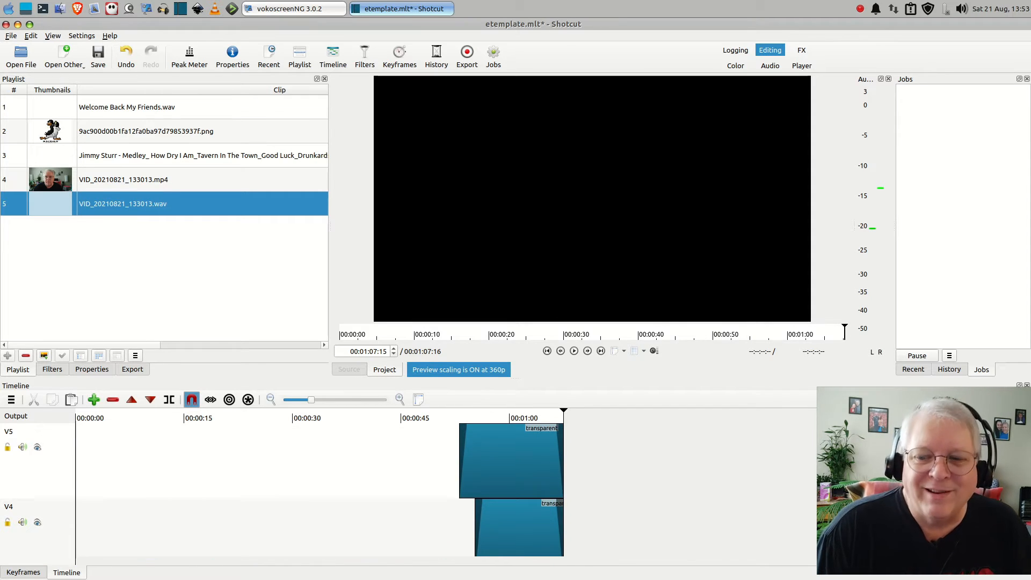
scroll(408, 489, "down", 5)
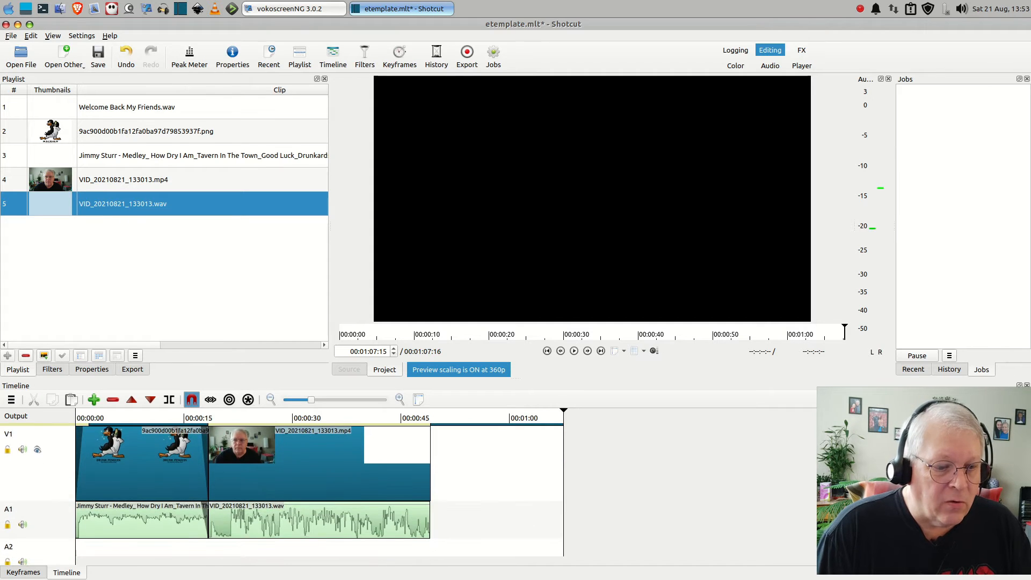
scroll(282, 492, "up", 4)
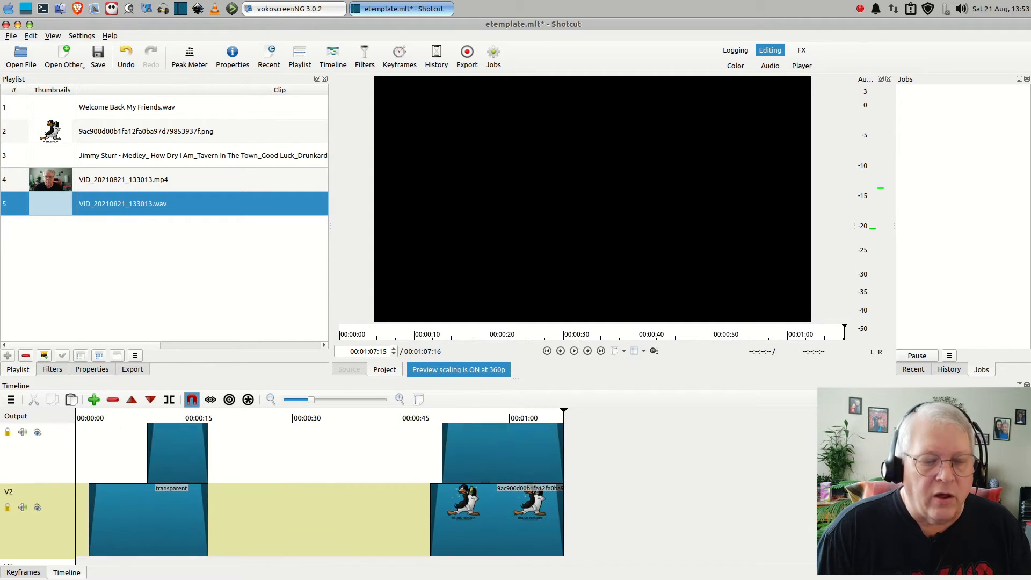
scroll(282, 488, "up", 2)
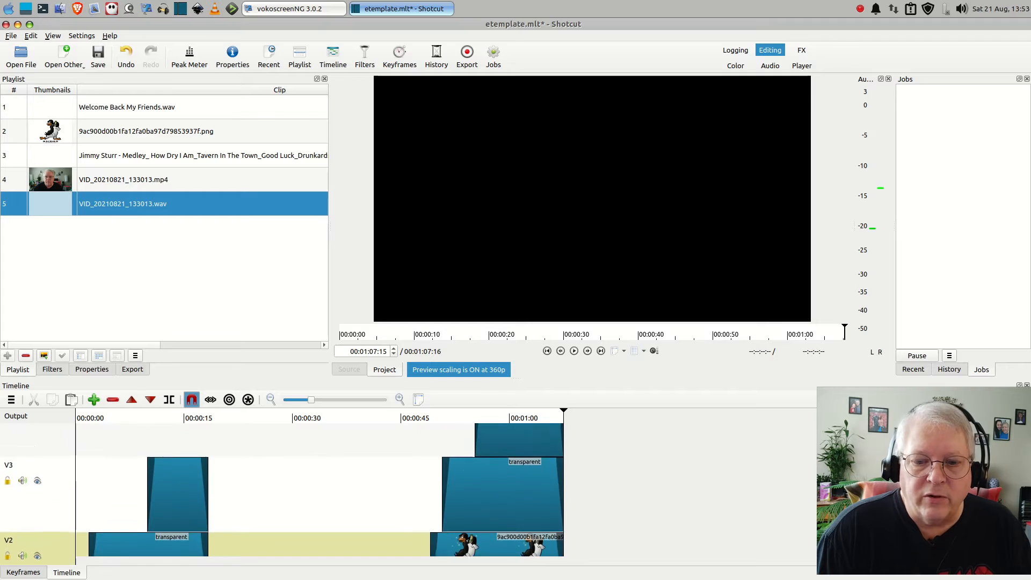
scroll(282, 489, "up", 2)
scroll(283, 489, "down", 4)
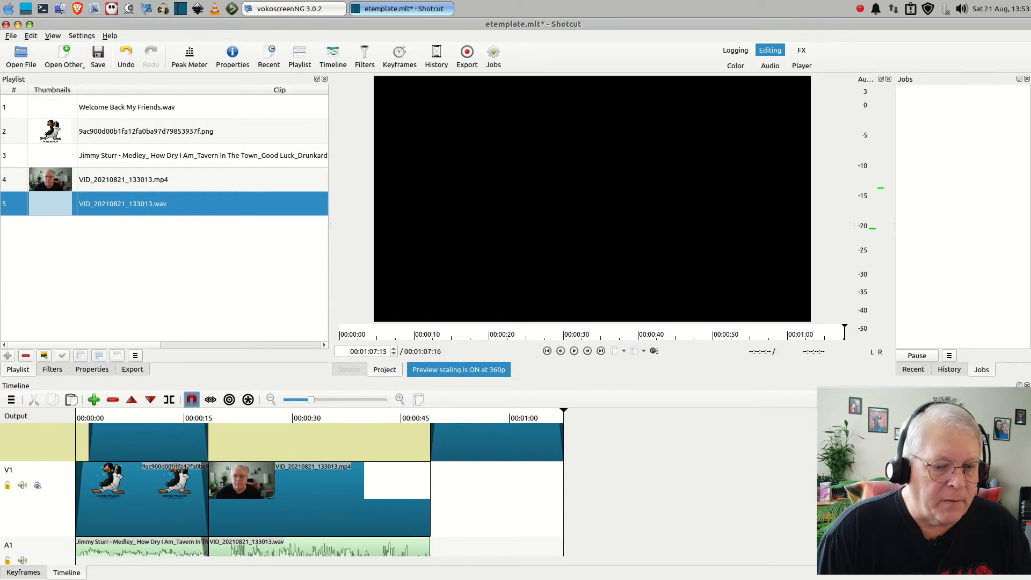
scroll(282, 489, "down", 2)
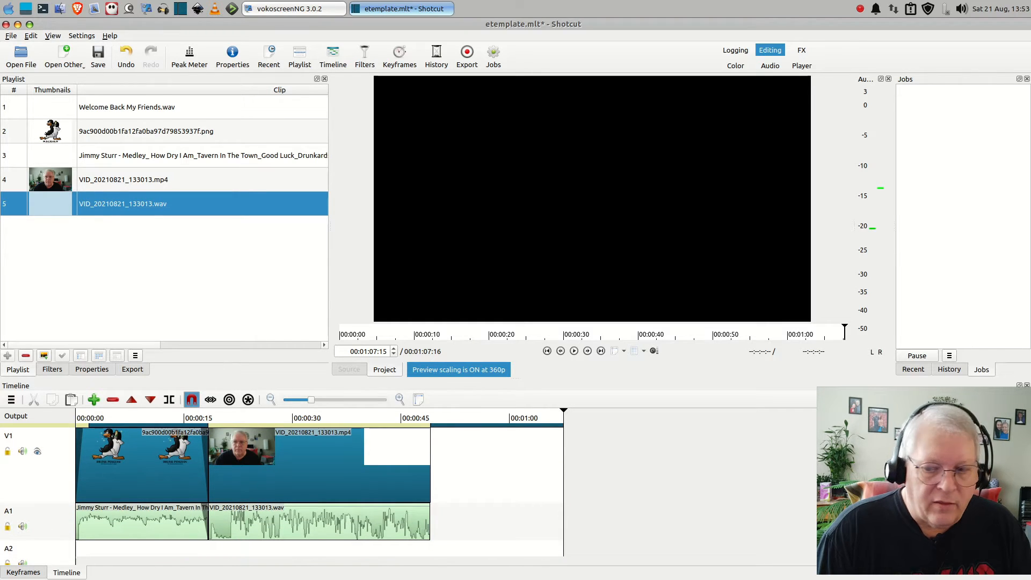
scroll(282, 489, "up", 1)
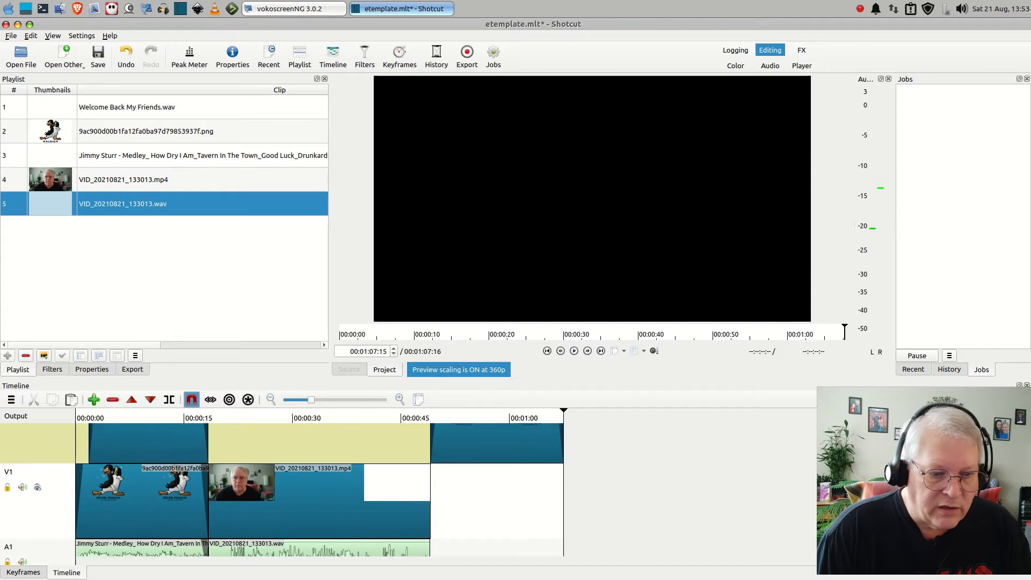
scroll(282, 489, "down", 1)
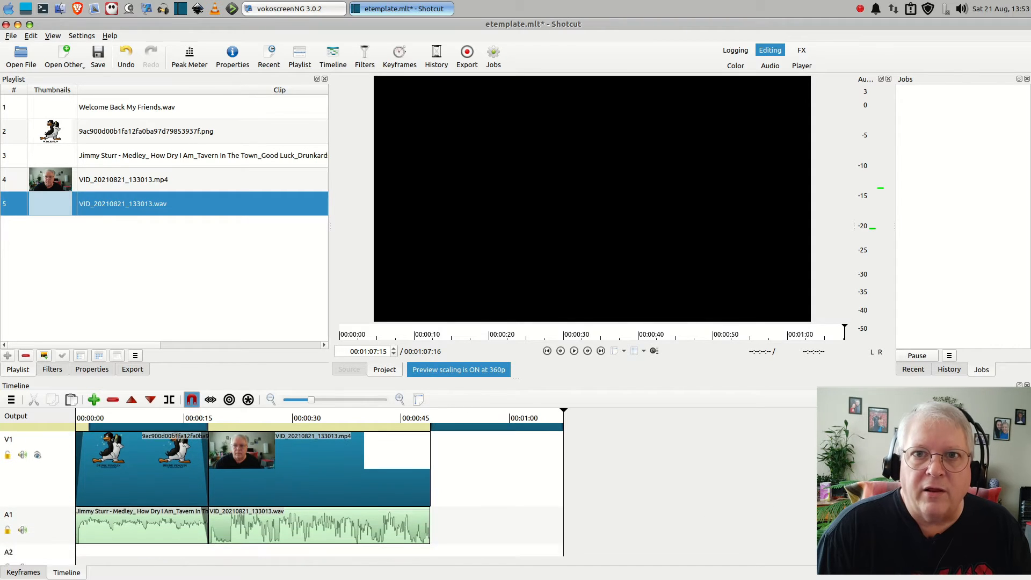
scroll(282, 489, "up", 1)
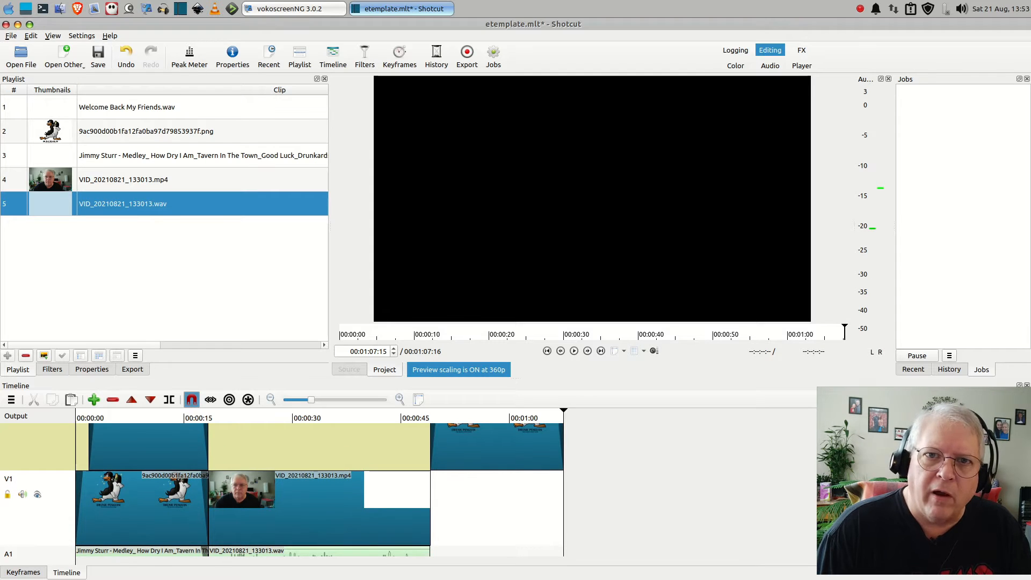
scroll(341, 516, "down", 1)
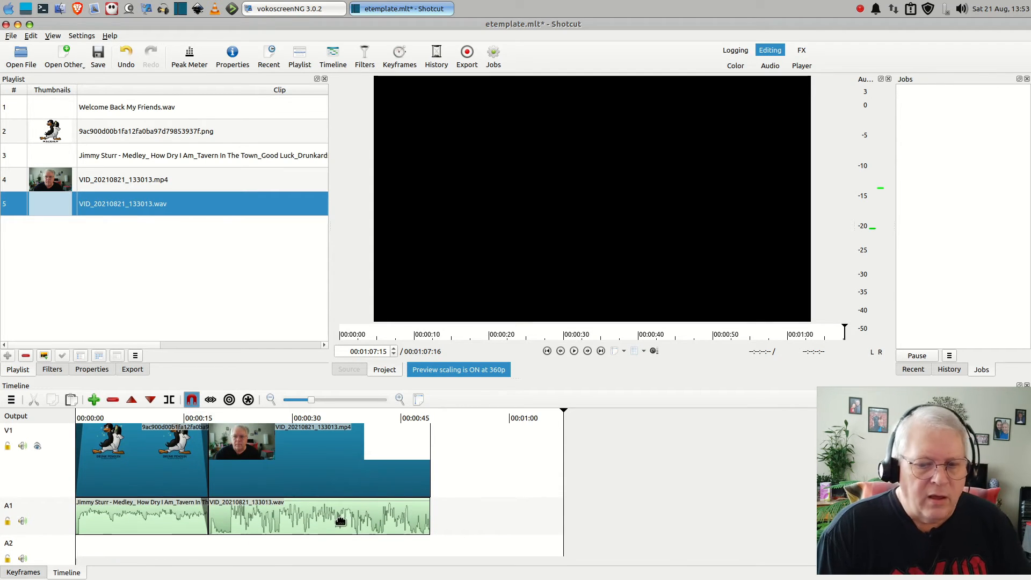
scroll(282, 489, "up", 1)
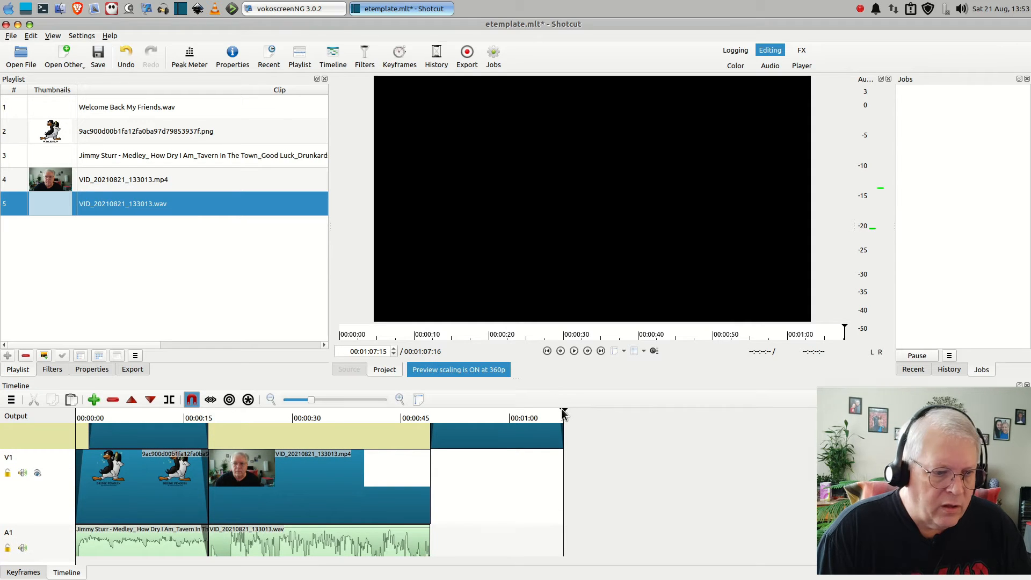
Play the assembled project from its beginning through the intro into the main video, and review the tracks
left_click_drag(562, 408, 77, 418)
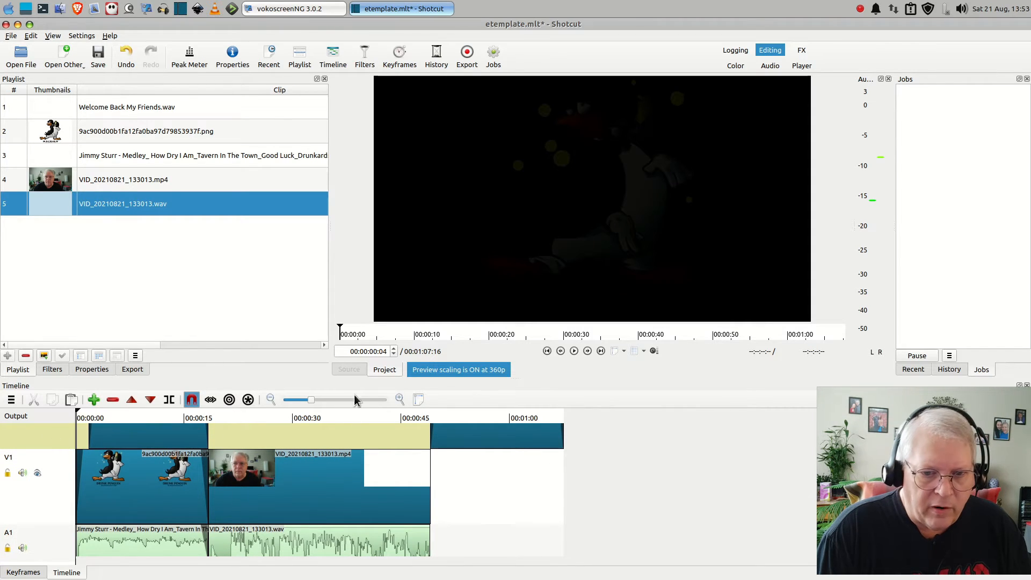
left_click(547, 351)
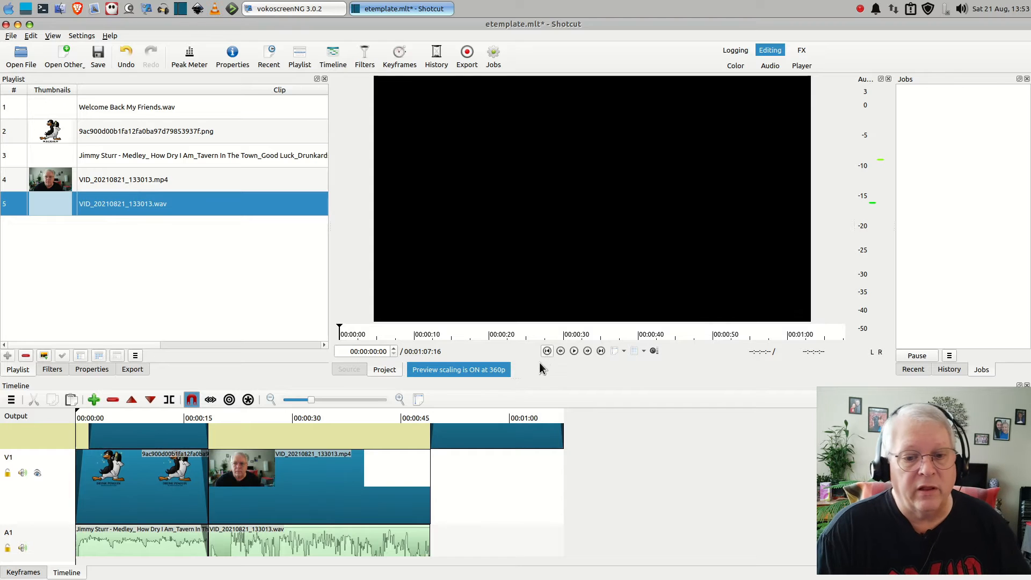
left_click(574, 351)
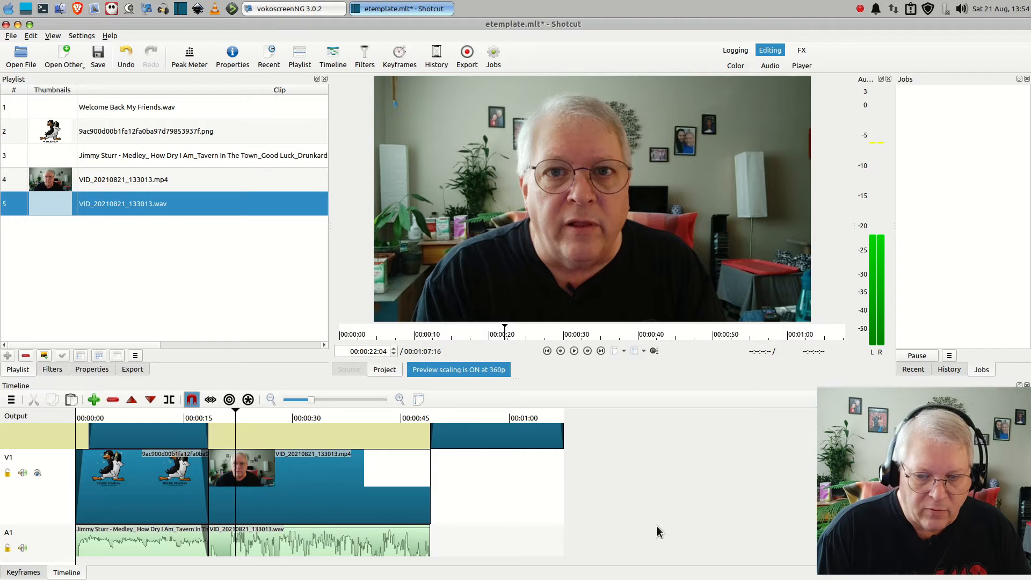
scroll(282, 494, "down", 2)
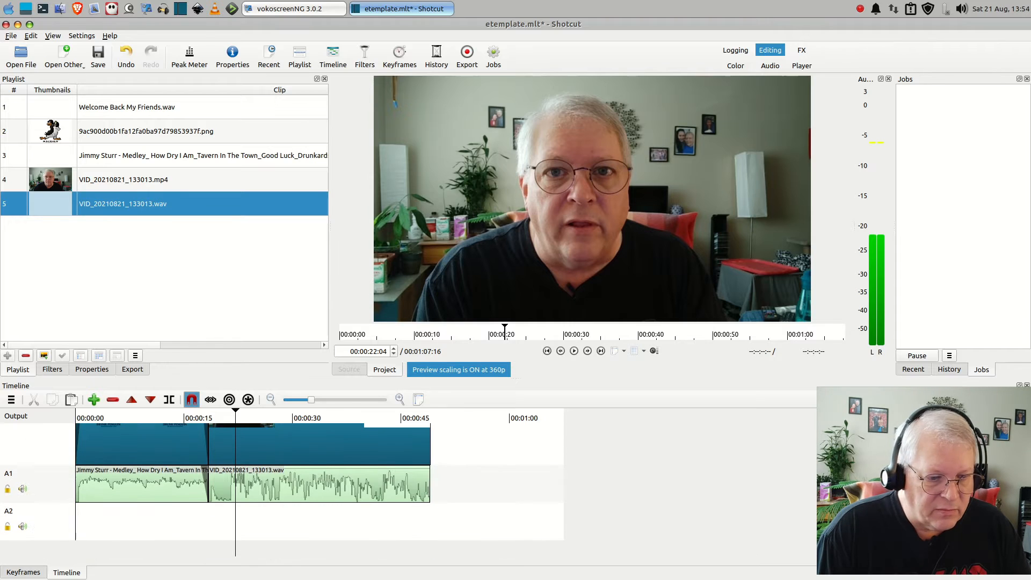
scroll(282, 494, "up", 2)
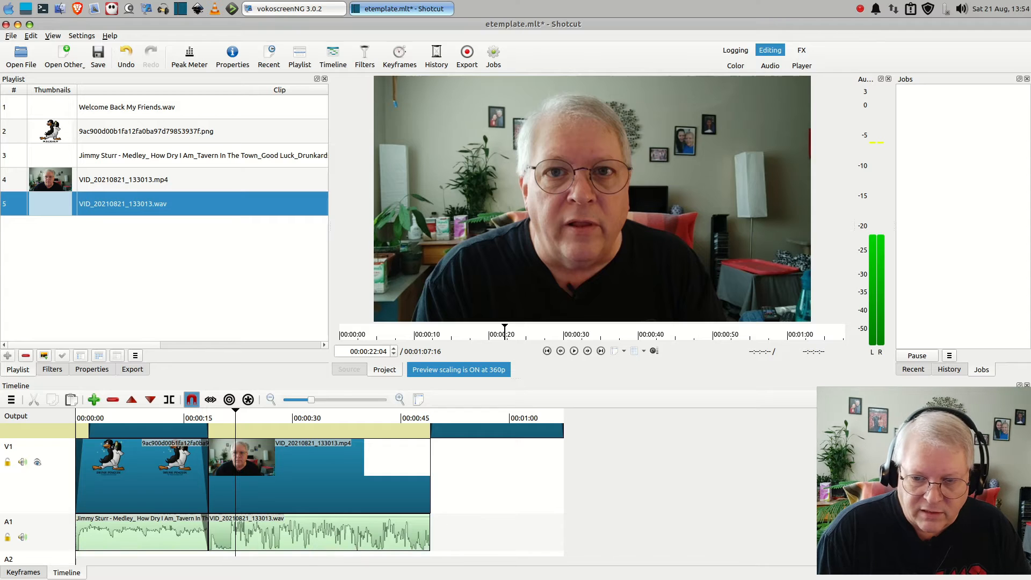
Split the VID_20210821_133013.wav clip on track A1 at 00:00:20:10 and delete the piece before the cut, leaving a gap
key("End")
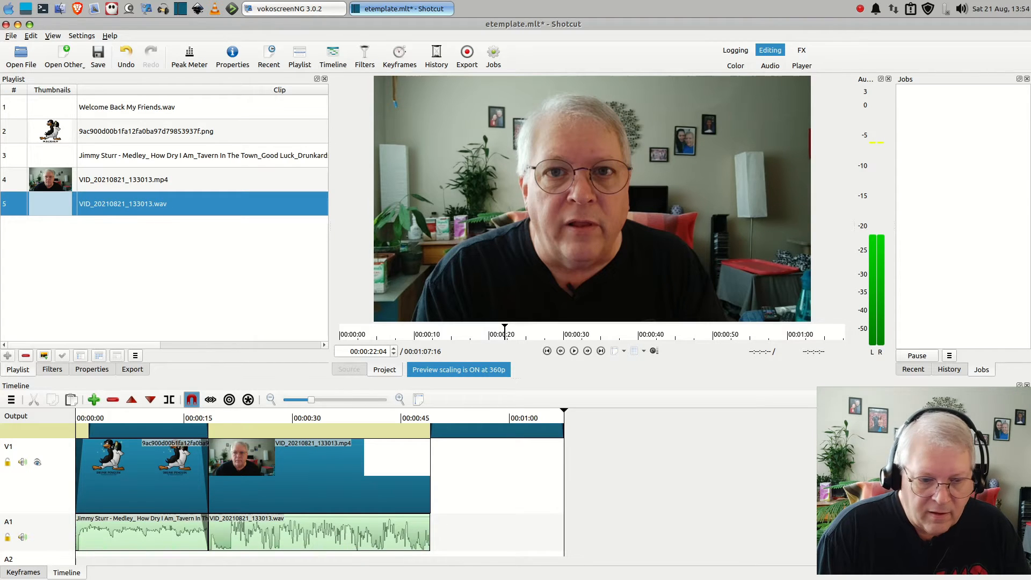
scroll(282, 493, "down", 2)
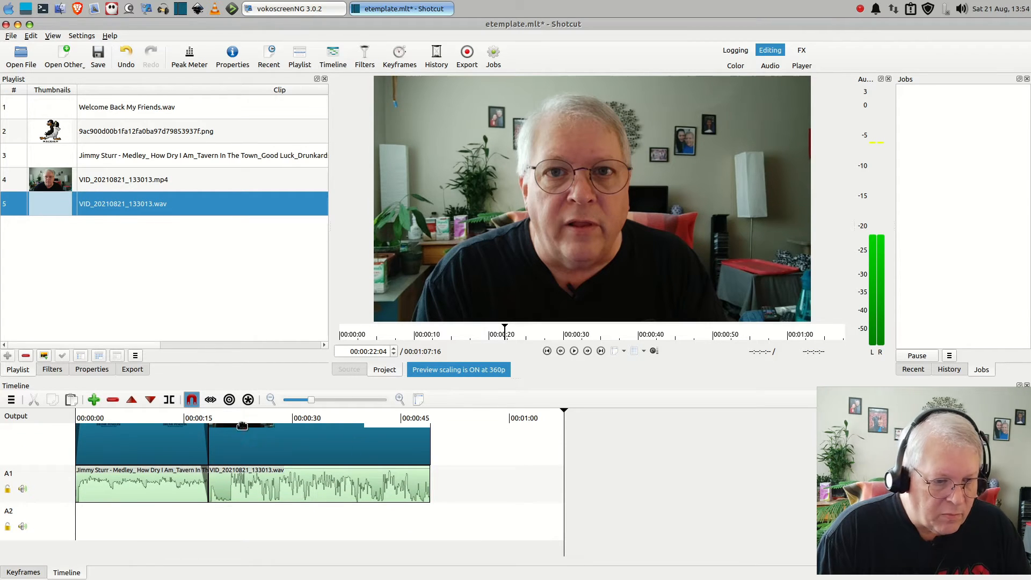
left_click(219, 418)
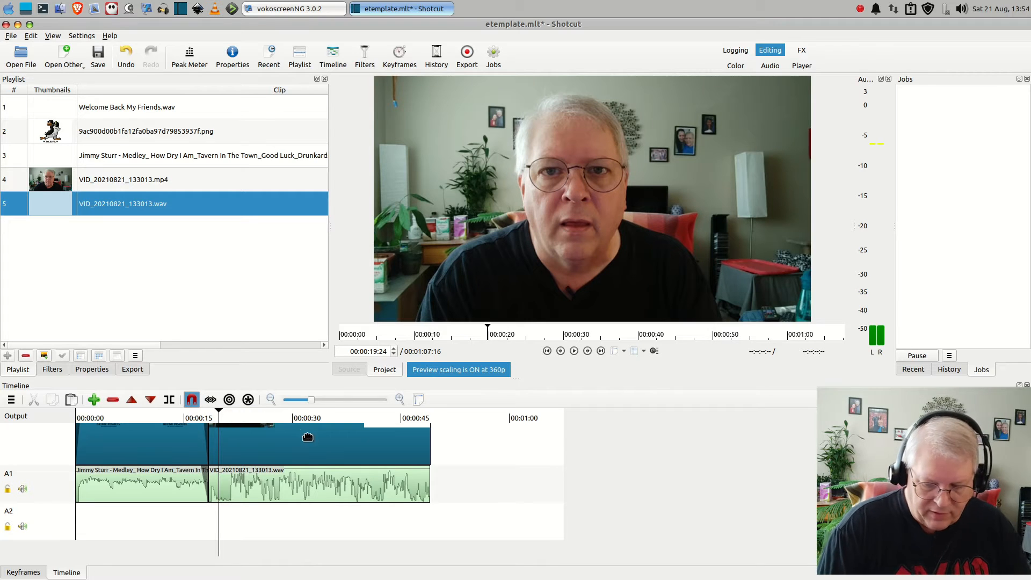
left_click(224, 418)
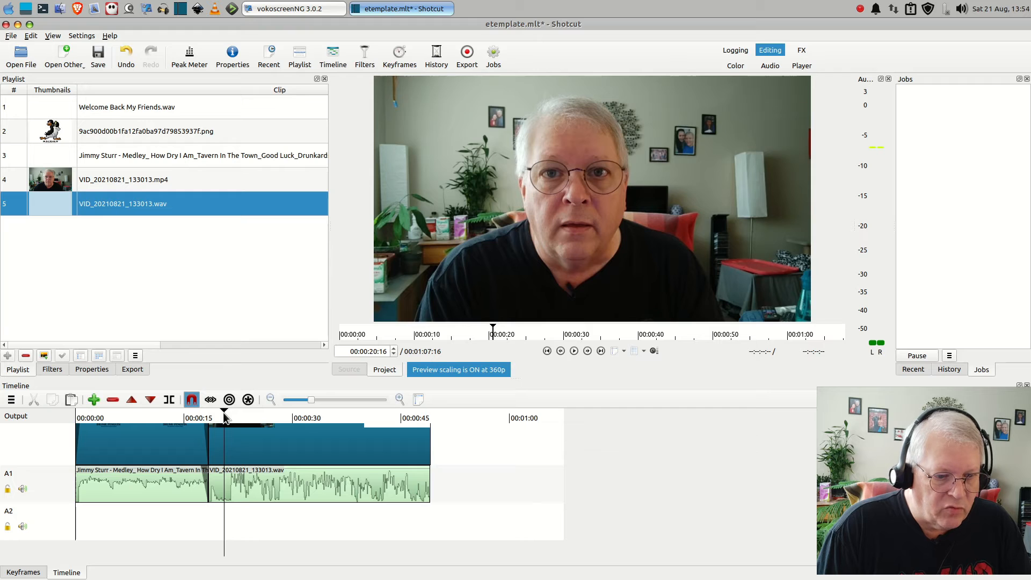
left_click(222, 420)
left_click(222, 421)
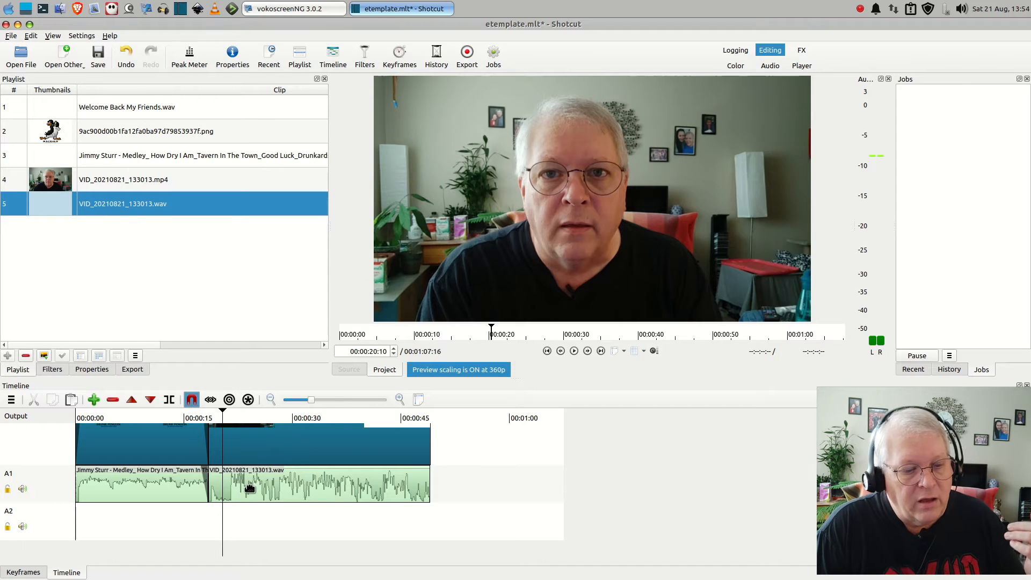
left_click(252, 491)
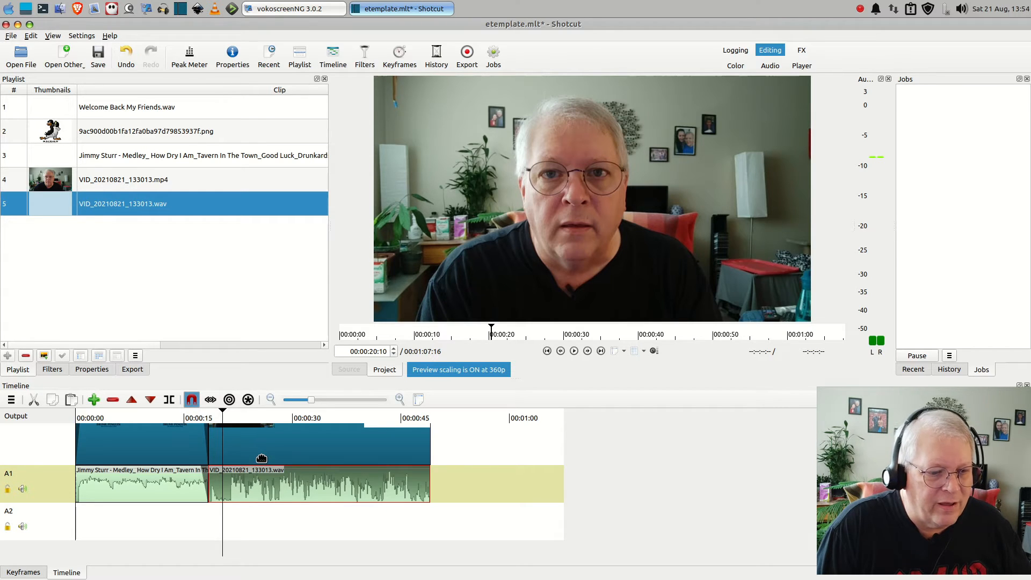
key("s")
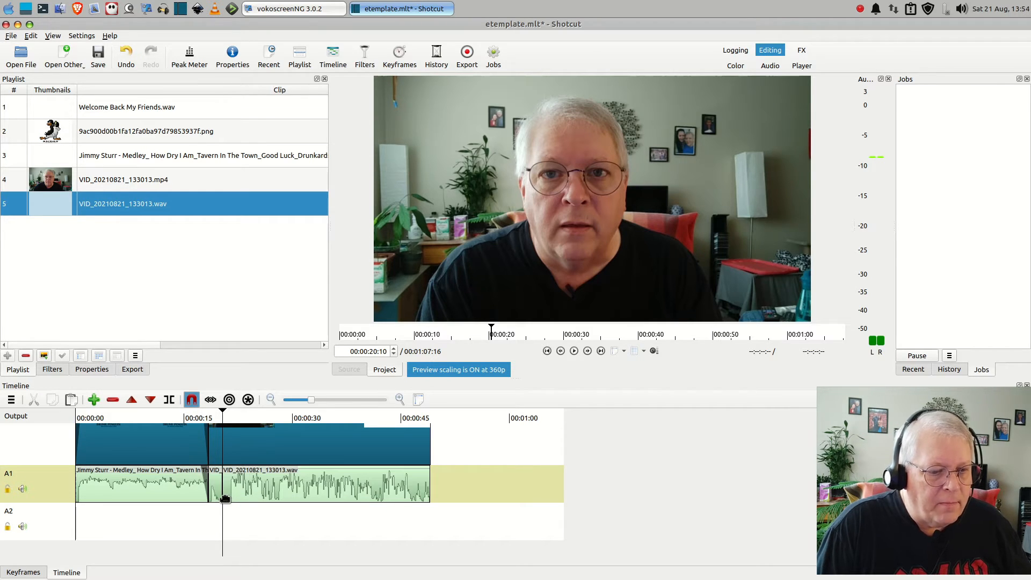
left_click(215, 489)
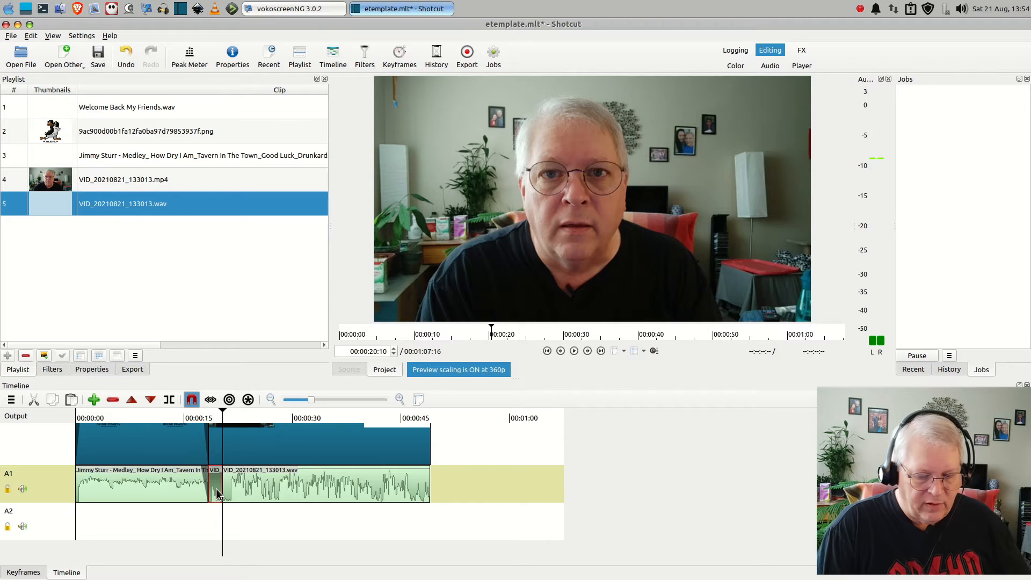
key("Delete")
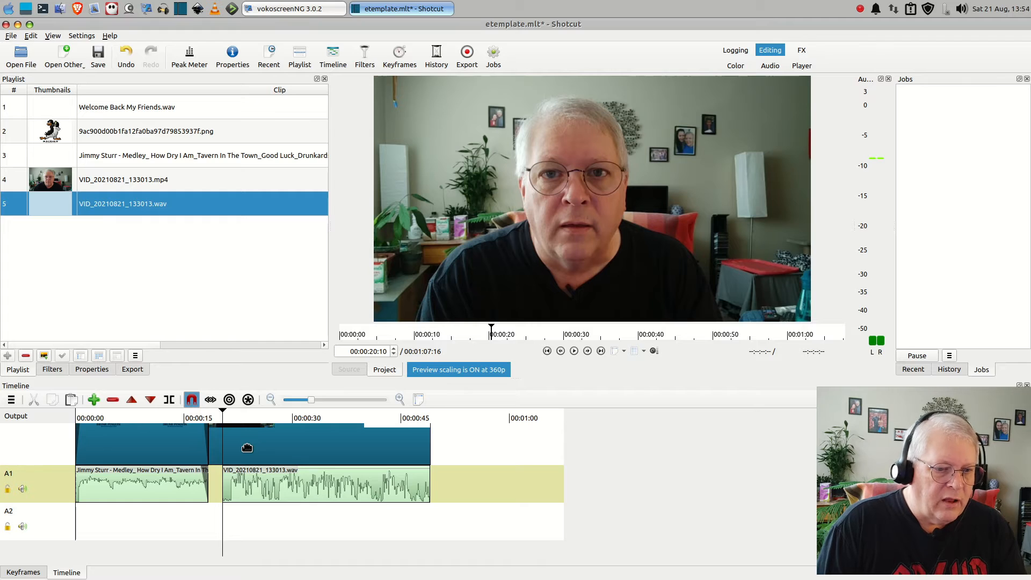
Split the VID_20210821_133013.mp4 clip on track V1 at the playhead and delete the piece before the cut, leaving a gap
left_click(249, 451)
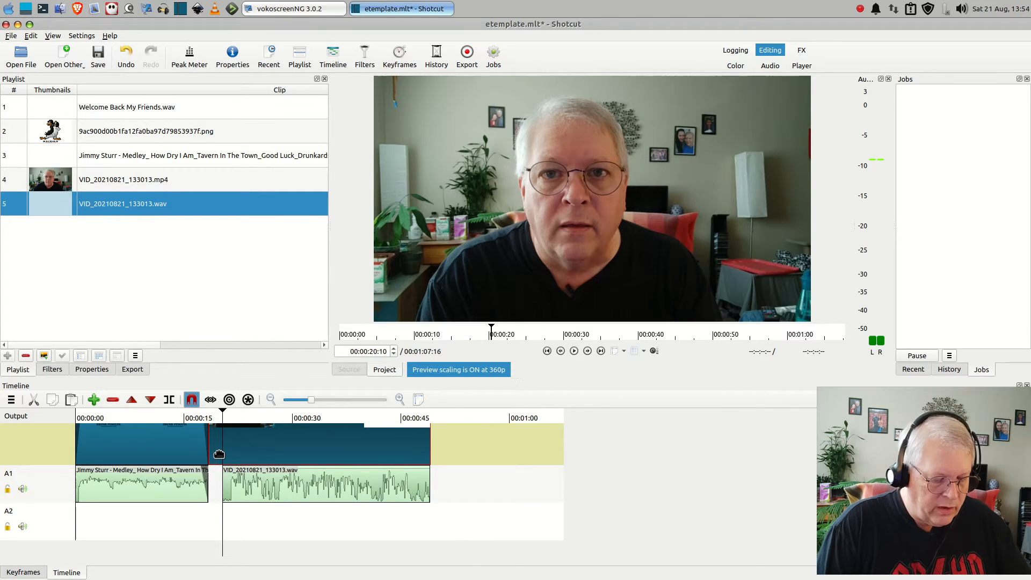
left_click(170, 400)
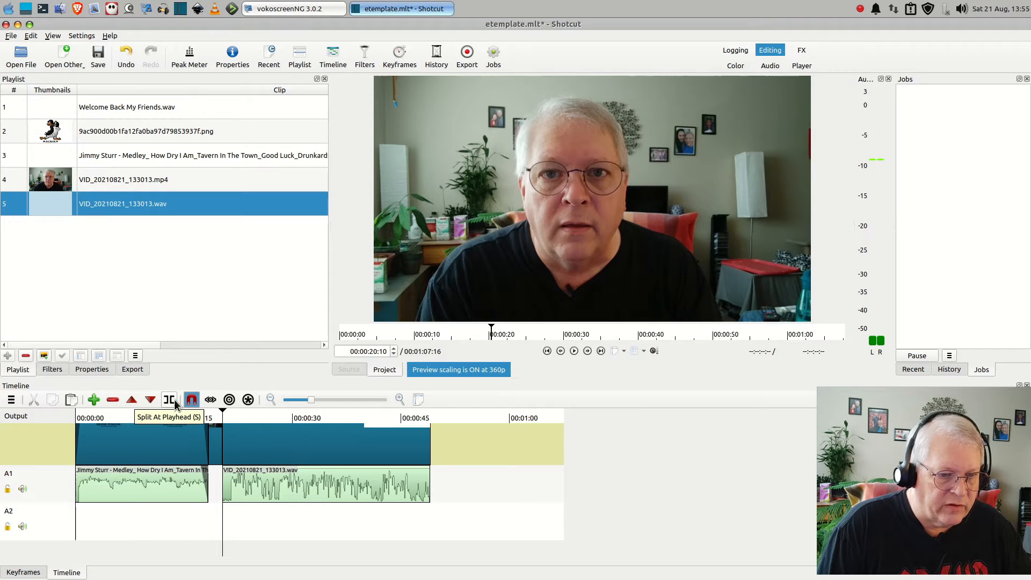
left_click(216, 453)
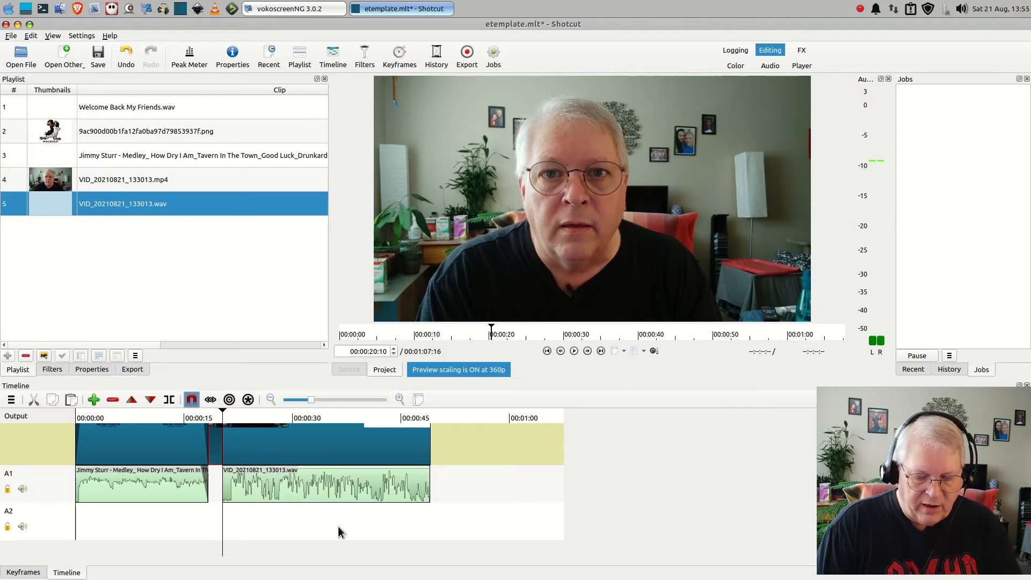
key("Delete")
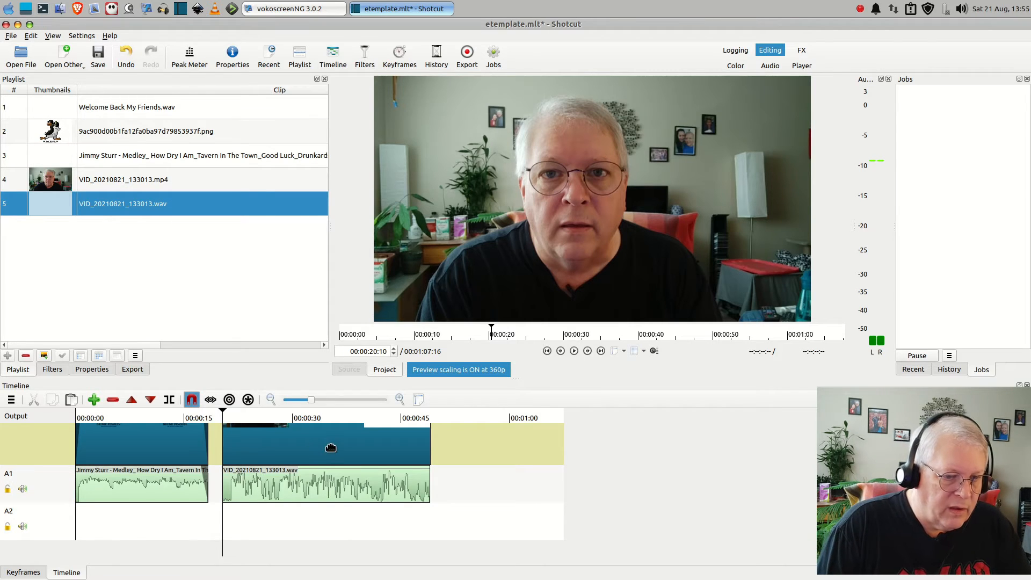
Move the trimmed main video and audio clips earlier so both start right where the intro clips on V1 and A1 end
left_click_drag(309, 452, 294, 452)
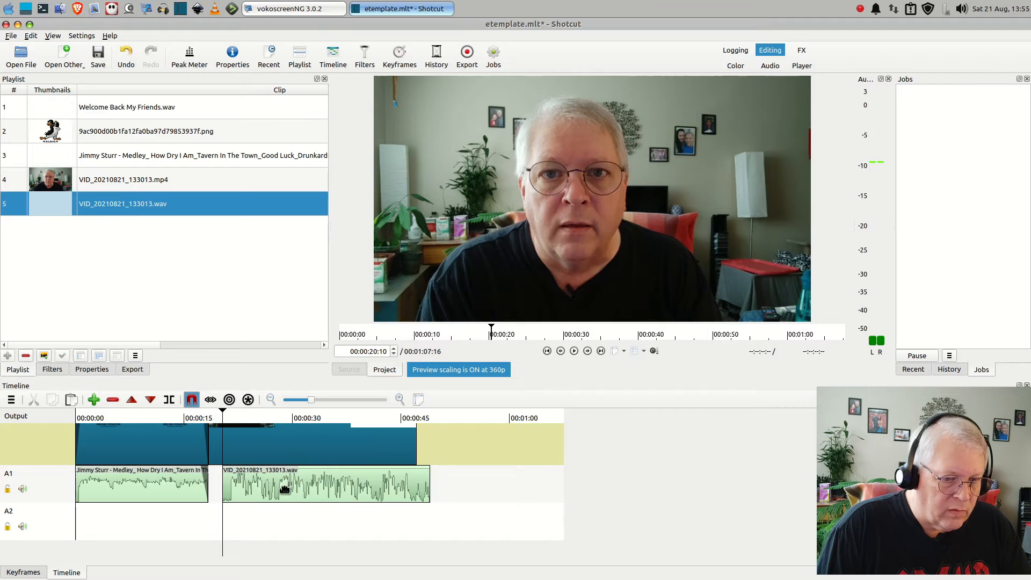
left_click_drag(281, 493, 268, 494)
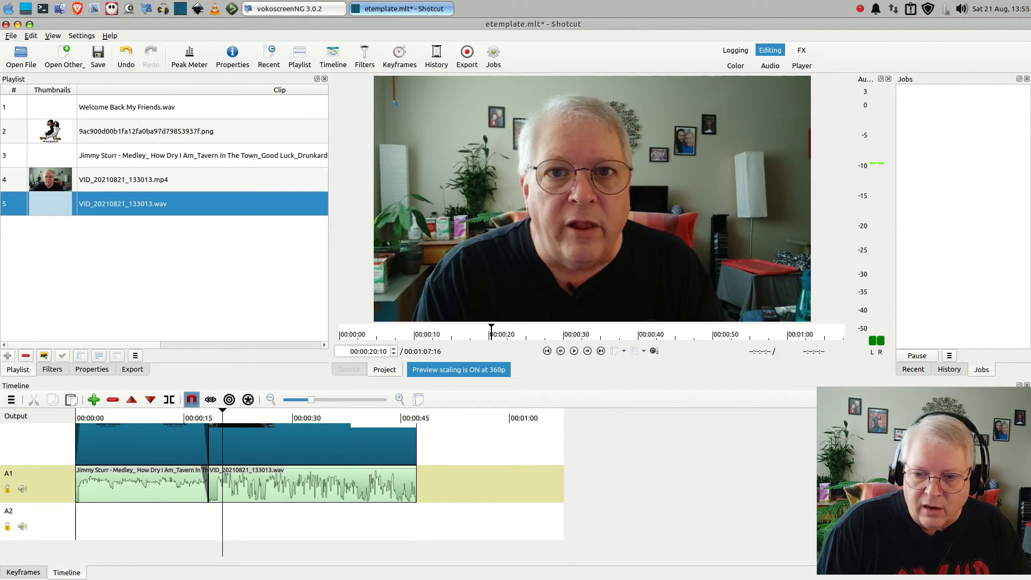
Add a fade-out to the end of the main video on V1 and of its WAV audio on A1
scroll(282, 483, "up", 2)
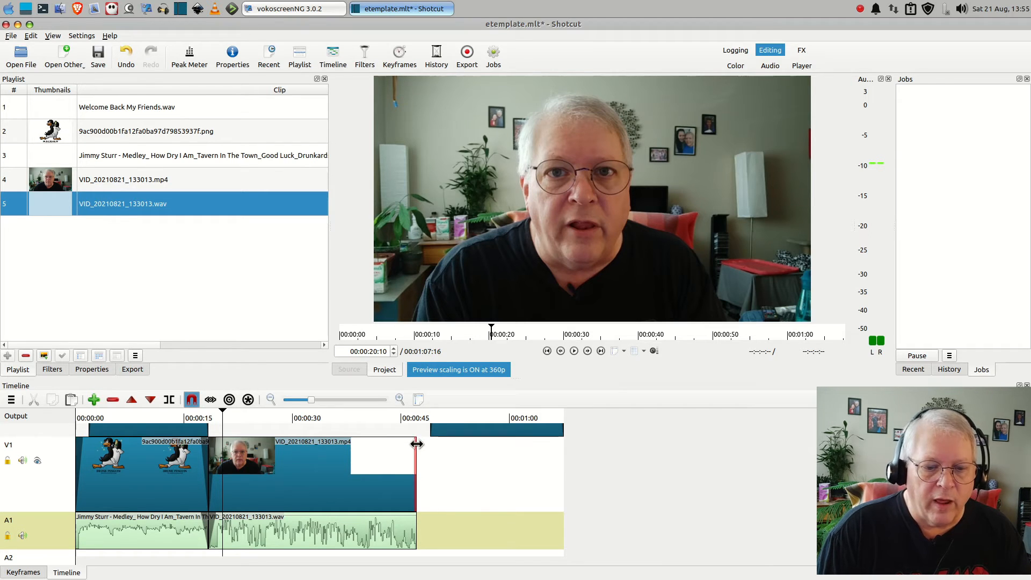
double_click(413, 441)
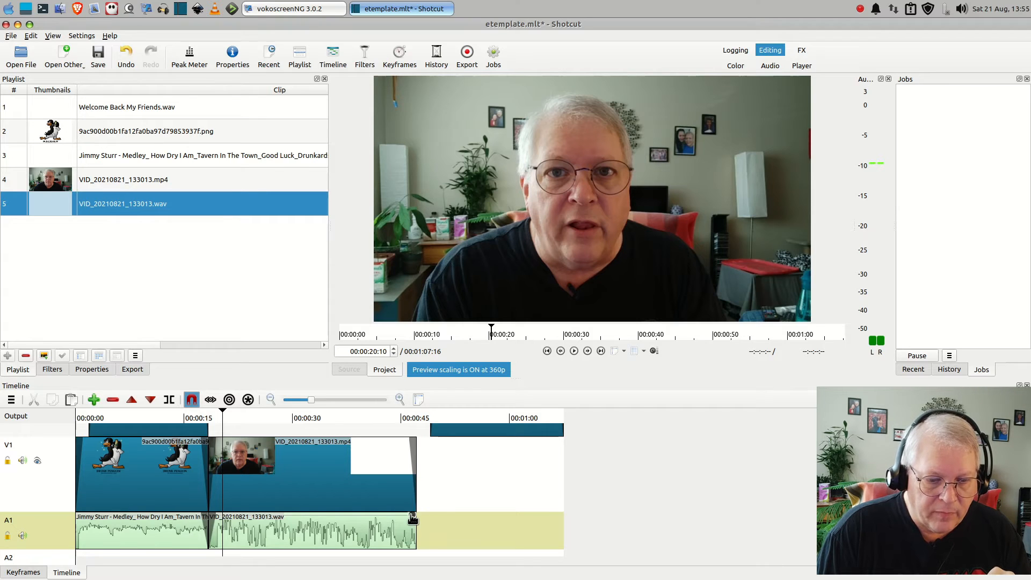
double_click(412, 517)
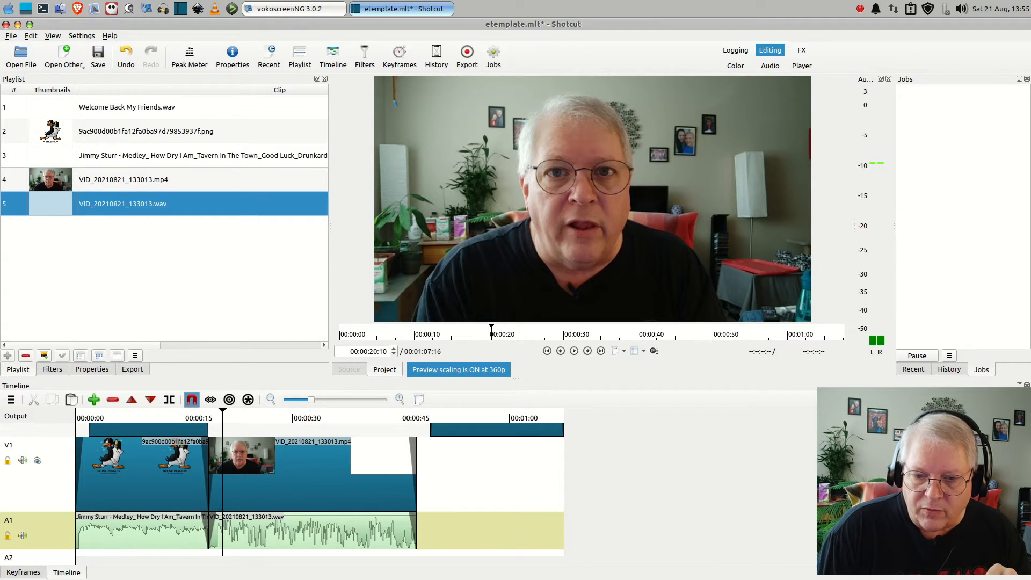
Select the four outro clips on tracks V2 to V5 together and move them earlier to start where the trimmed main video ends
scroll(629, 543, "up", 3)
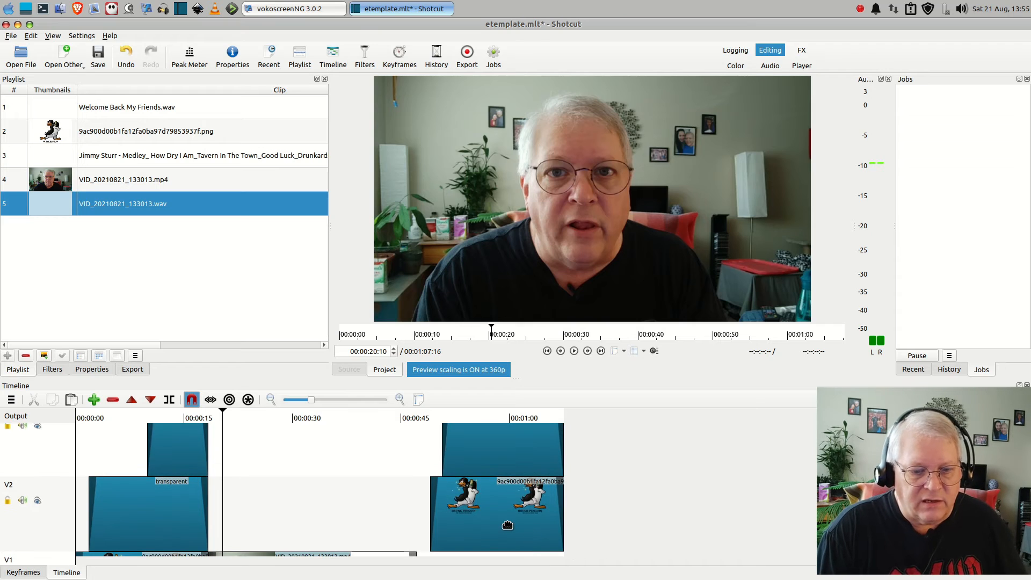
left_click(507, 525)
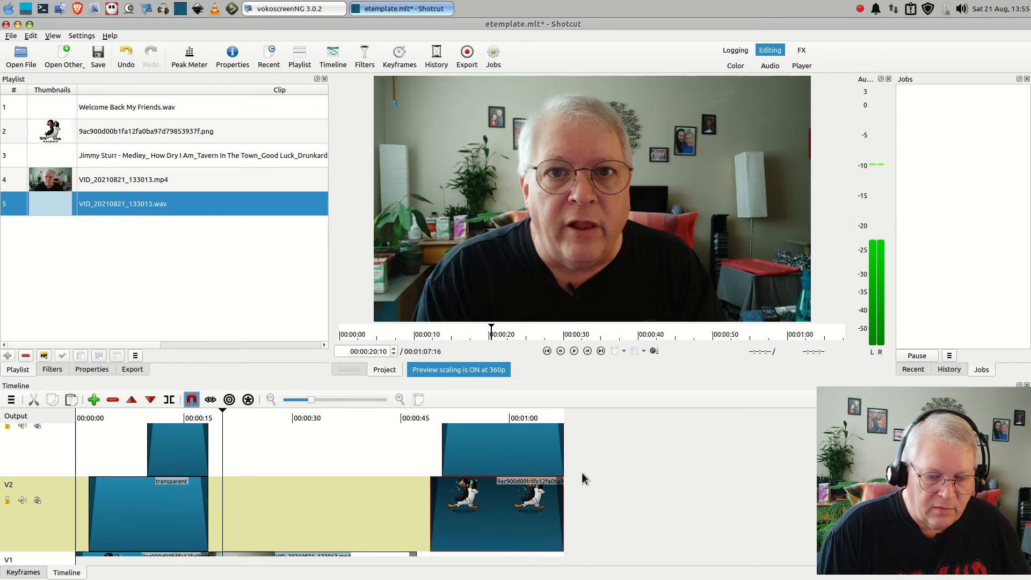
left_click(525, 457)
scroll(542, 483, "up", 3)
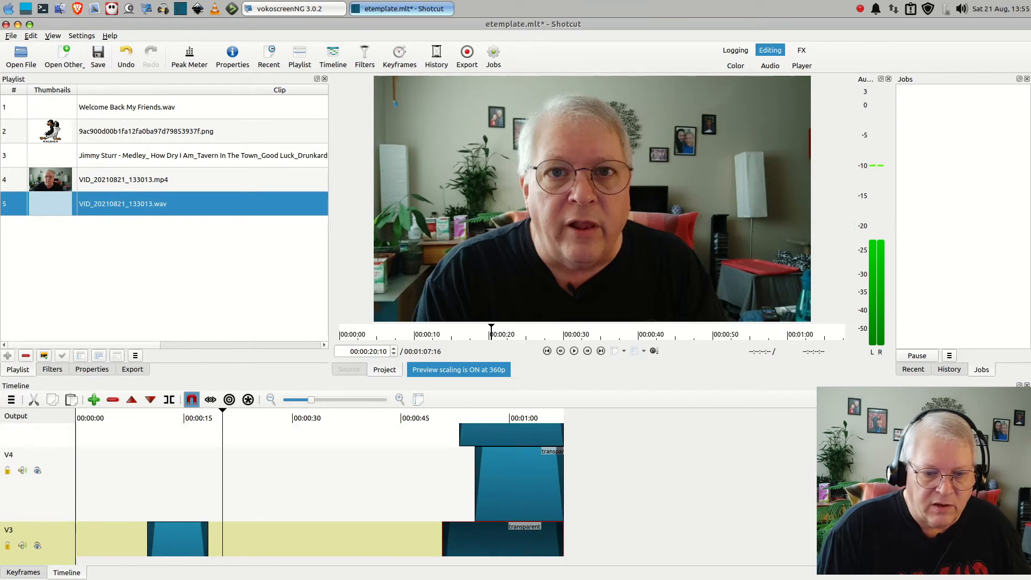
left_click(529, 452)
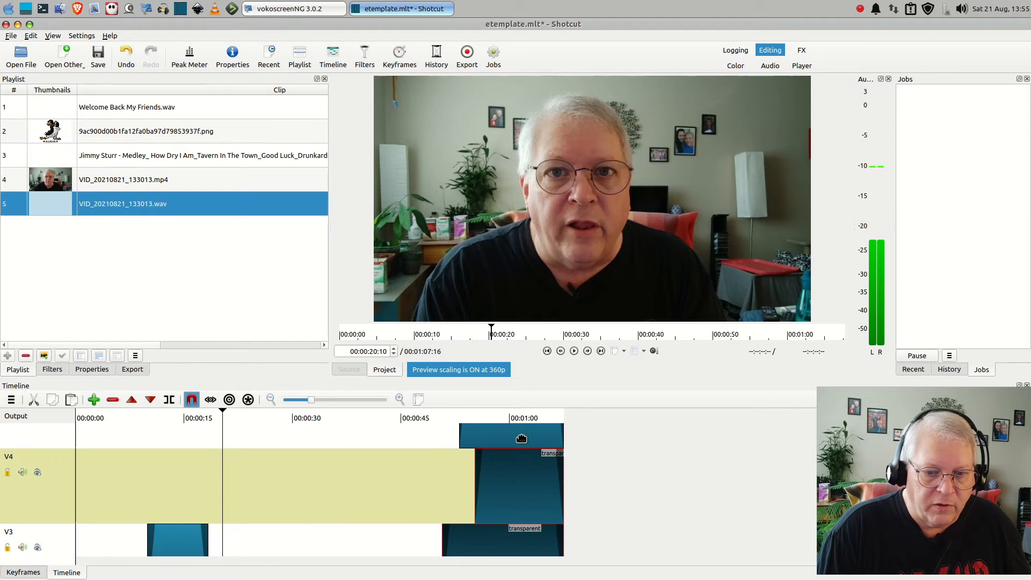
left_click(521, 439)
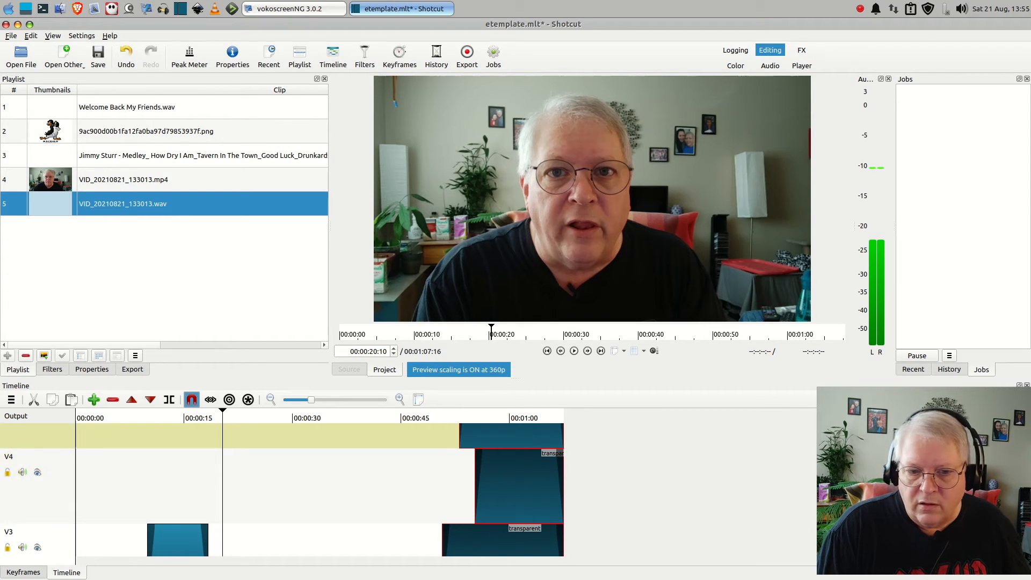
scroll(522, 438, "down", 5)
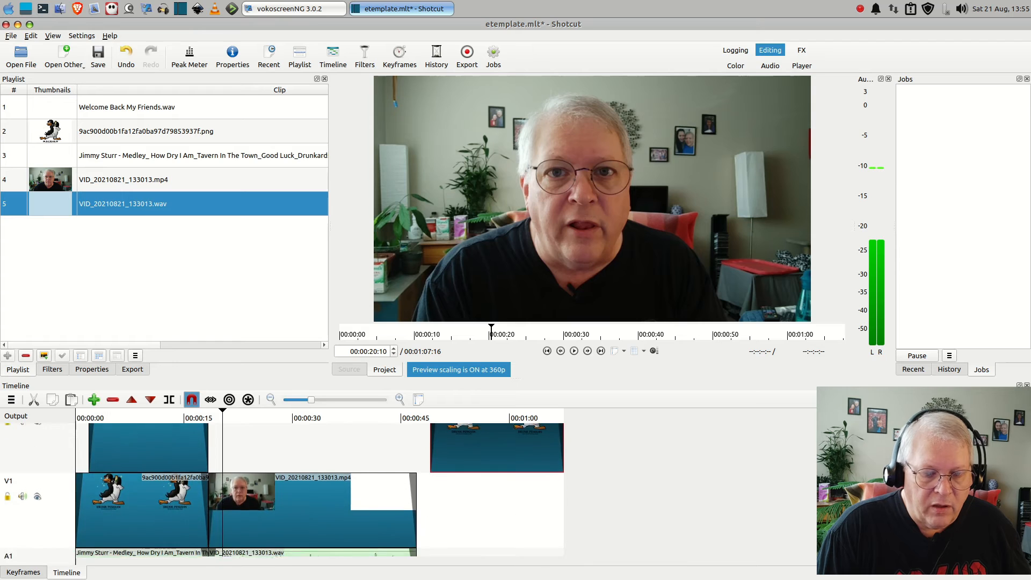
scroll(319, 490, "up", 1)
left_click_drag(509, 465, 493, 465)
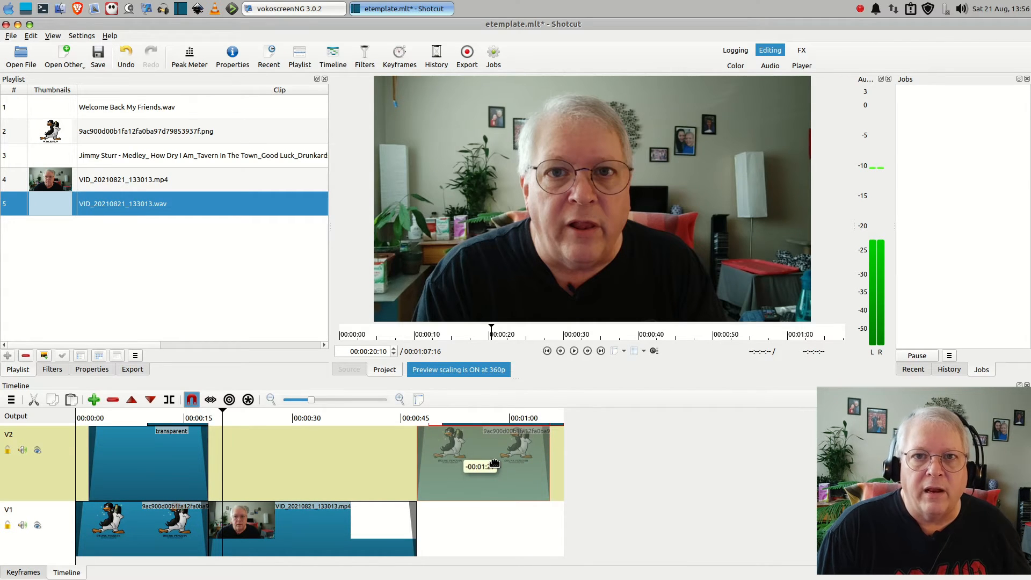
left_click_drag(494, 463, 495, 463)
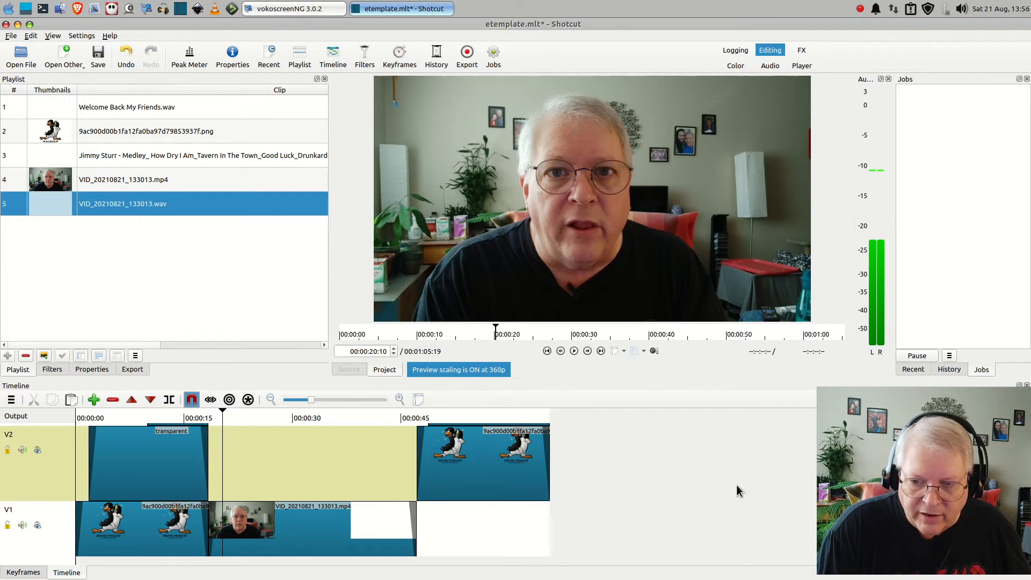
scroll(312, 489, "up", 5)
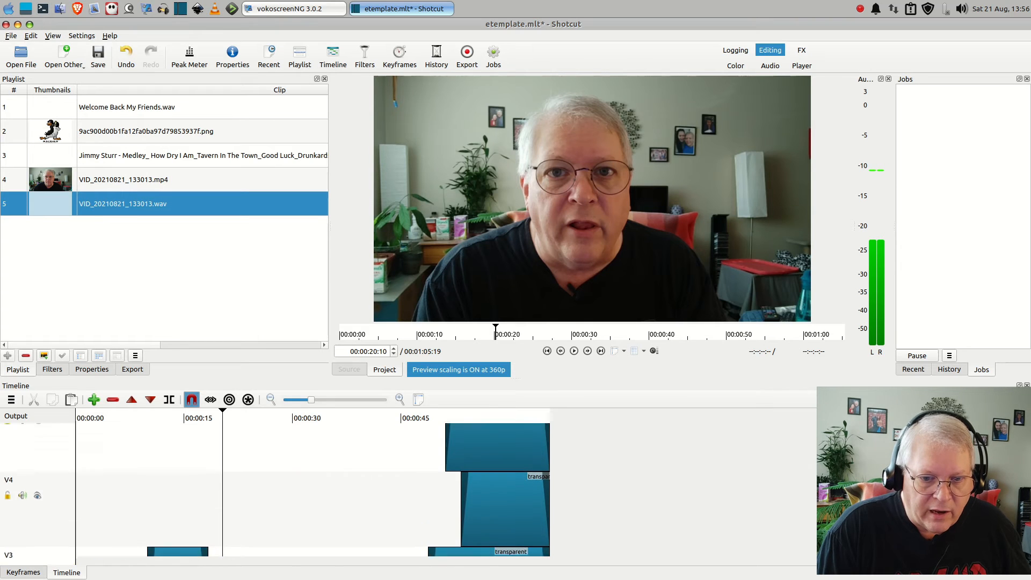
scroll(311, 489, "down", 5)
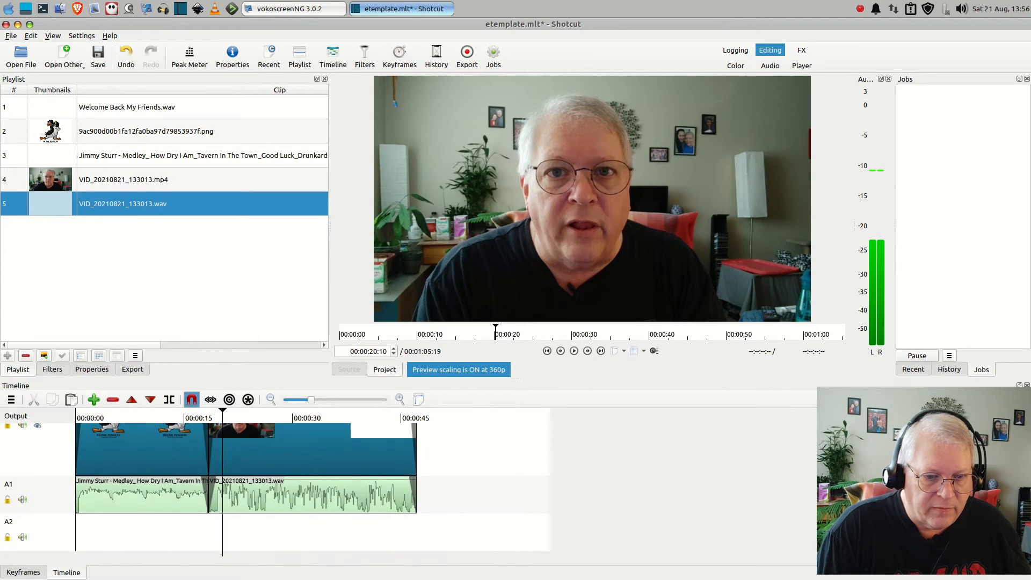
Add the Bass & Treble filter to the VID_20210821_133013.wav clip on track A1
scroll(312, 489, "down", 1)
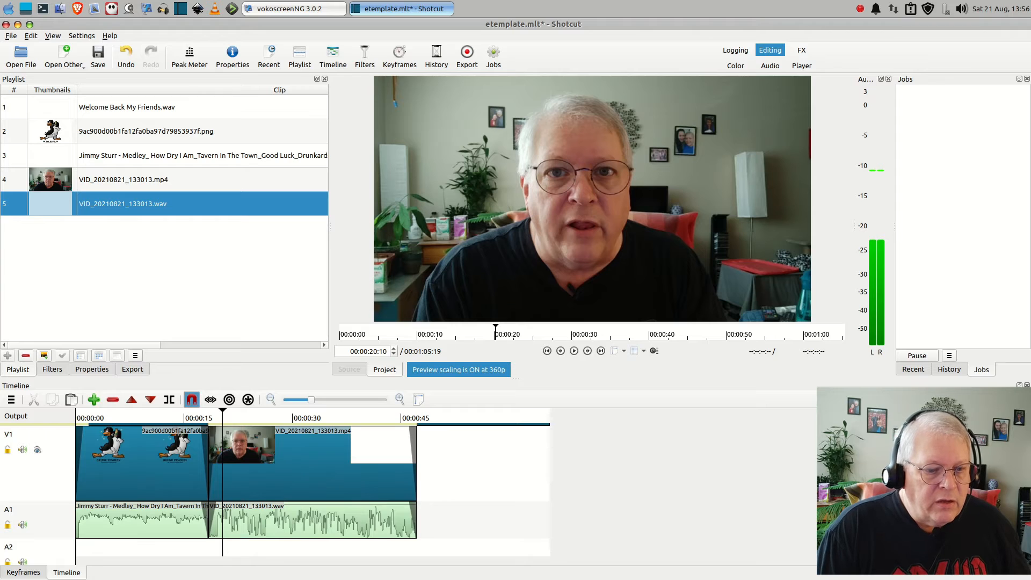
left_click(286, 523)
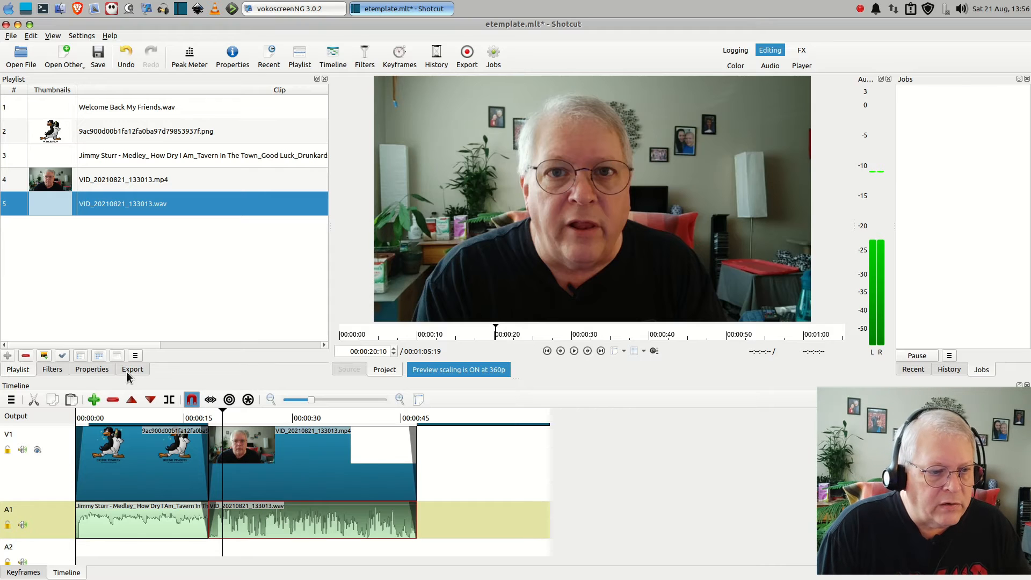
left_click(53, 370)
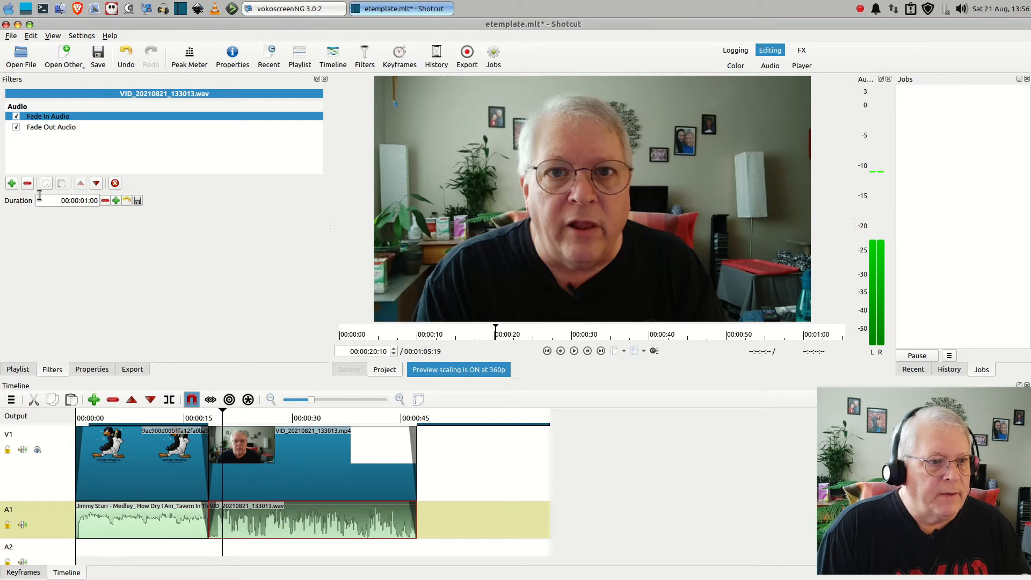
left_click(12, 185)
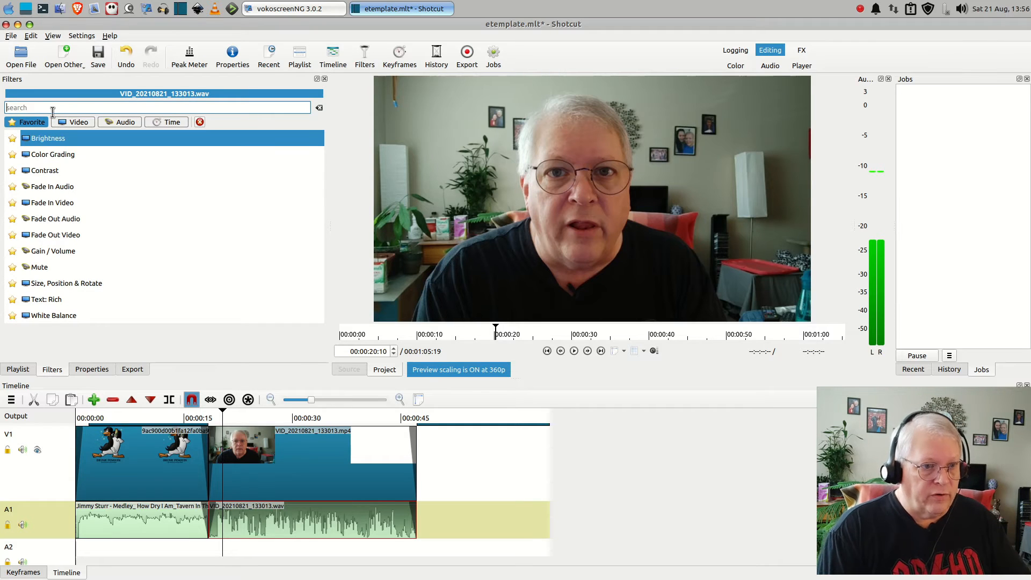
type("b")
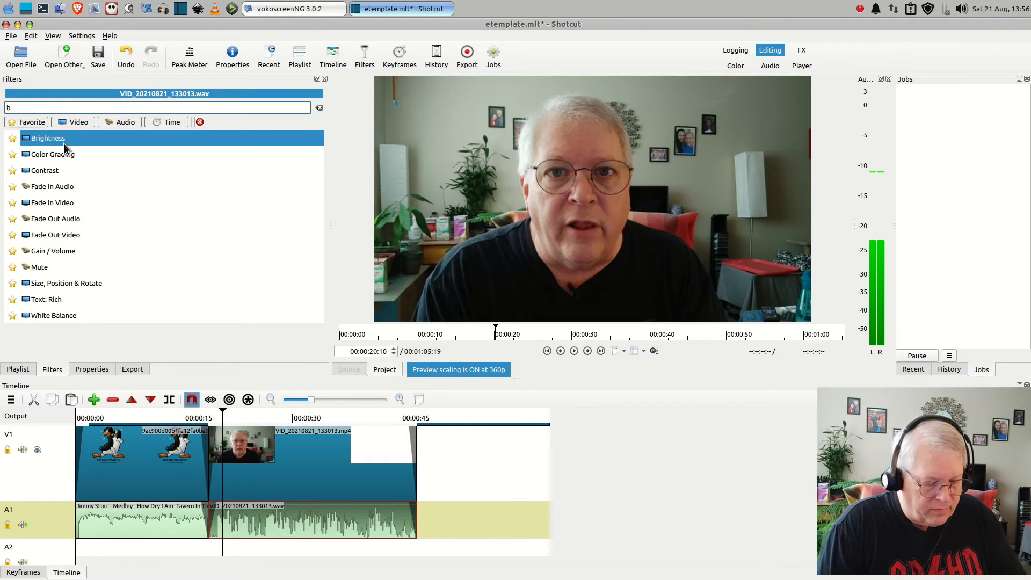
type("ass")
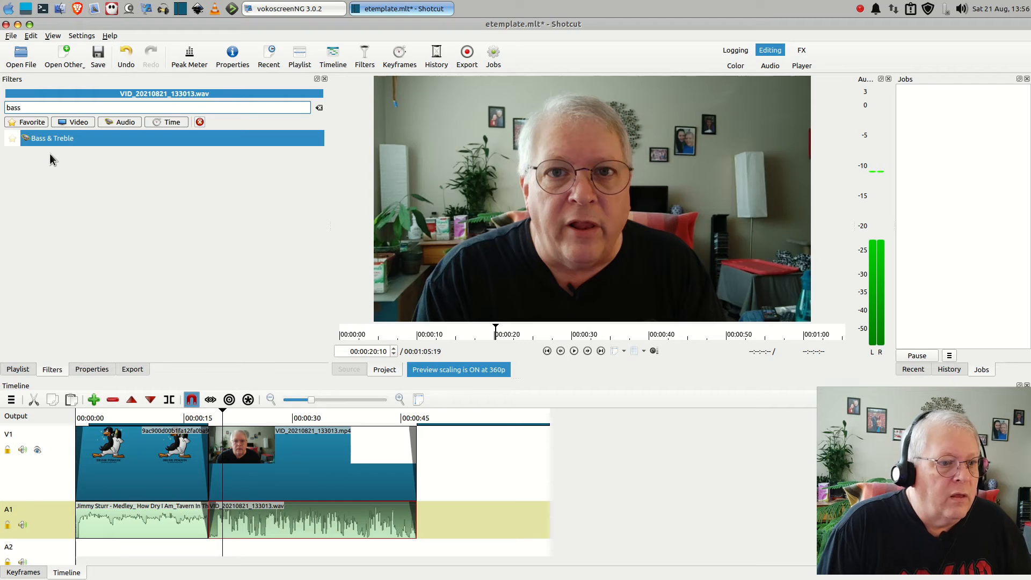
left_click(45, 139)
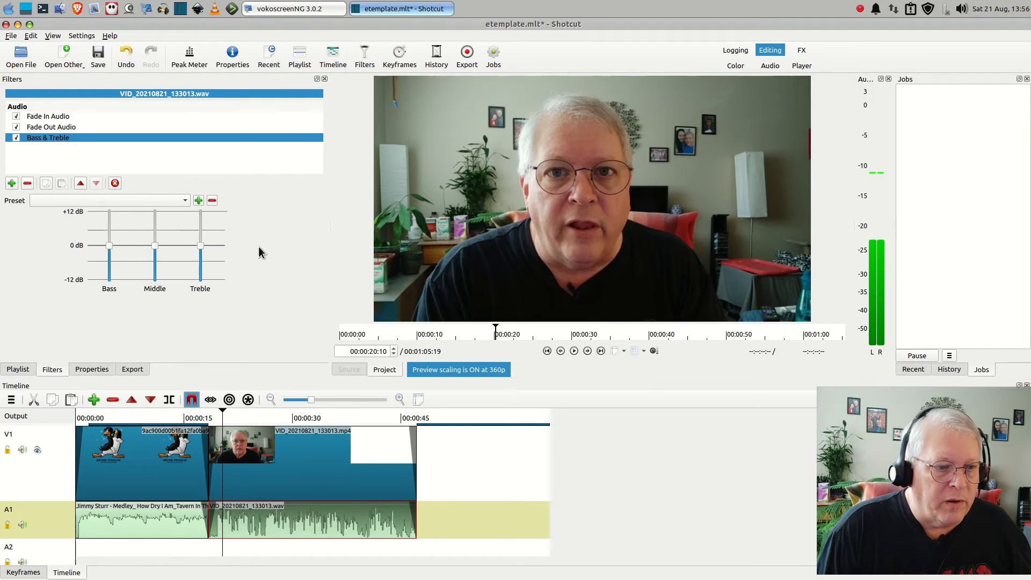
In the Bass & Treble filter, raise the bass to about +6 dB and lower the middle and treble to about -6 dB
mouse_move(108, 246)
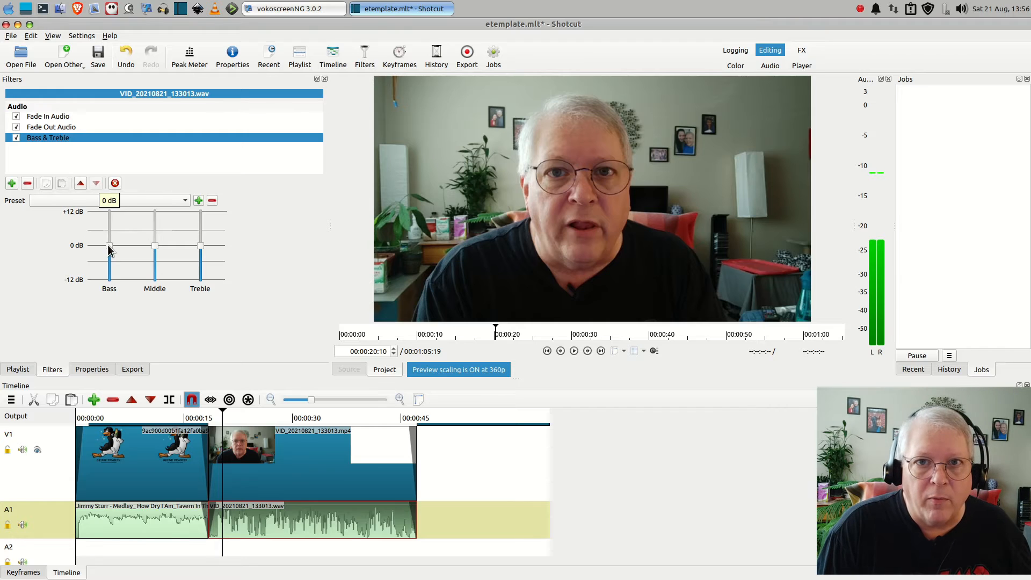
left_click_drag(109, 248, 112, 236)
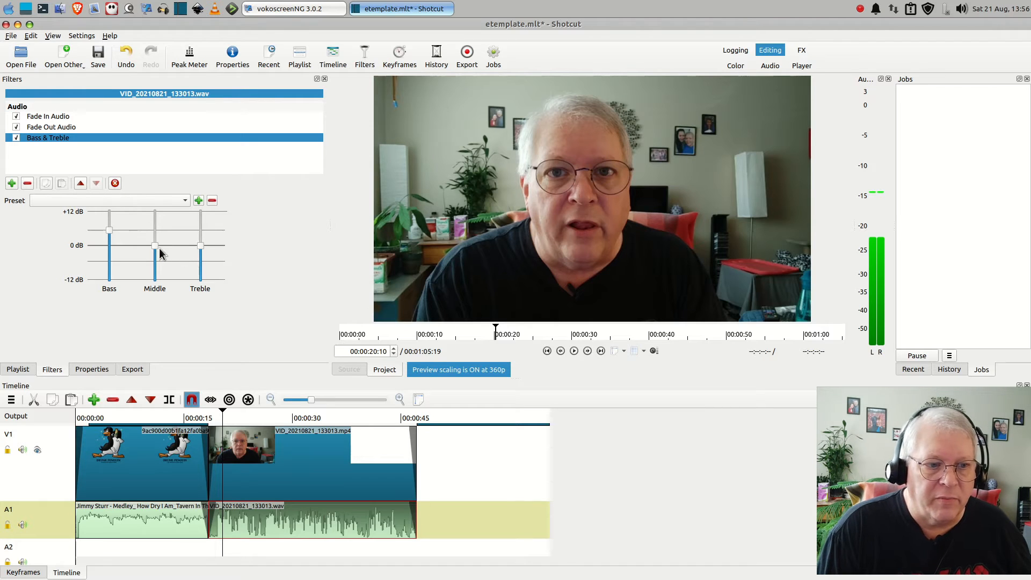
left_click_drag(154, 245, 203, 267)
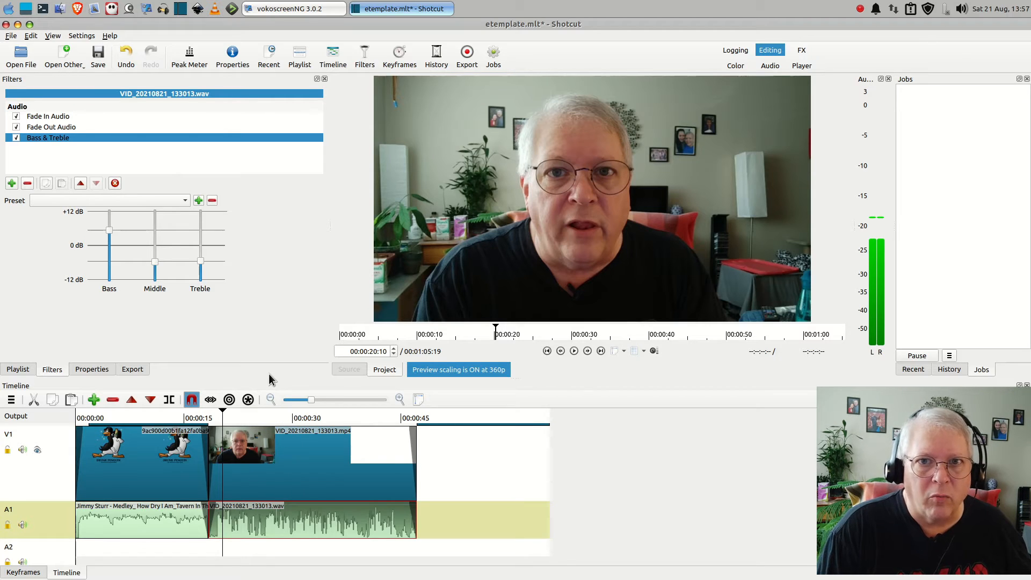
Add the Limiter filter to VID_20210821_133013.wav and set its Limit to -1.0 dB
left_click(11, 183)
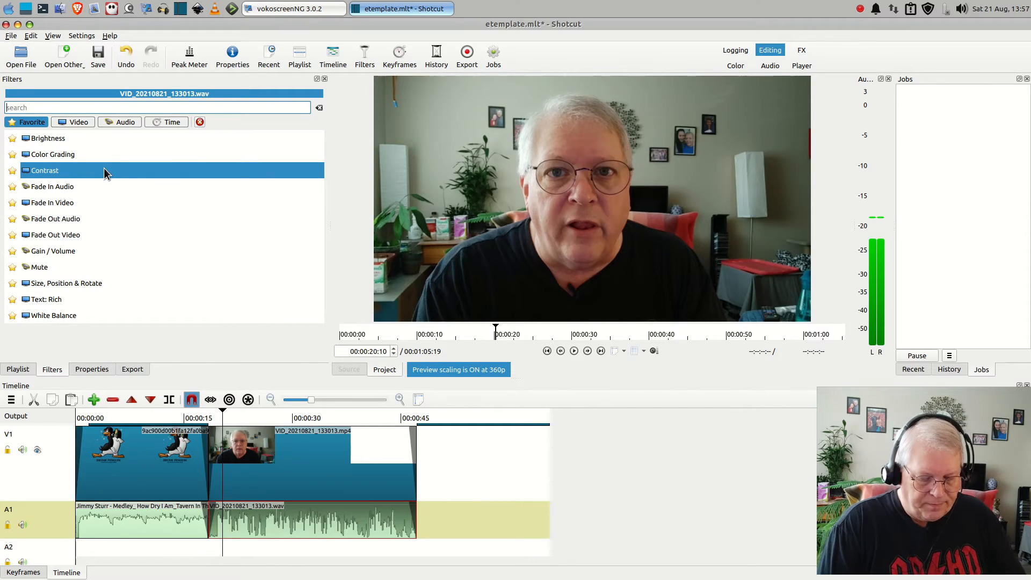
type("l")
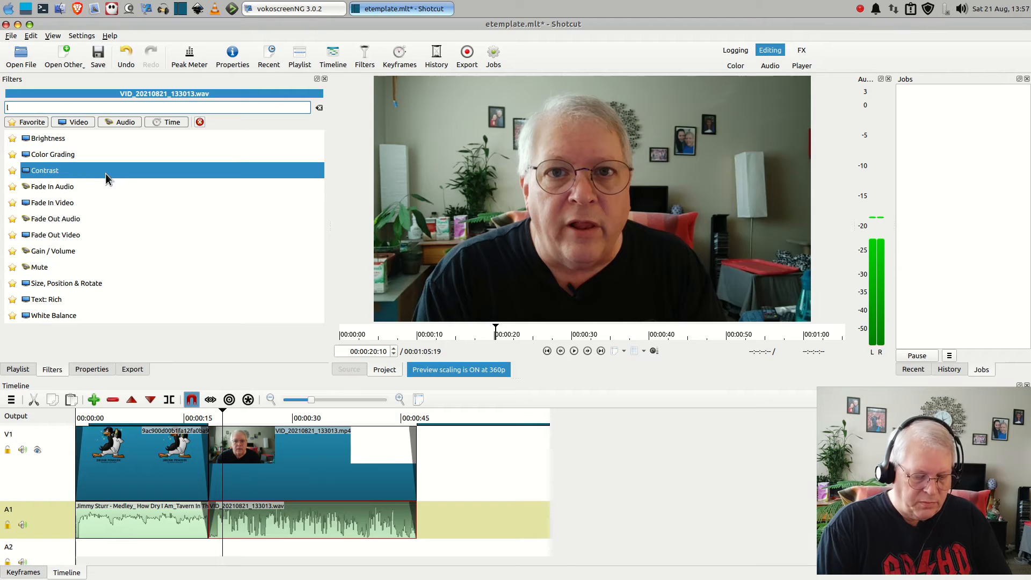
type("i")
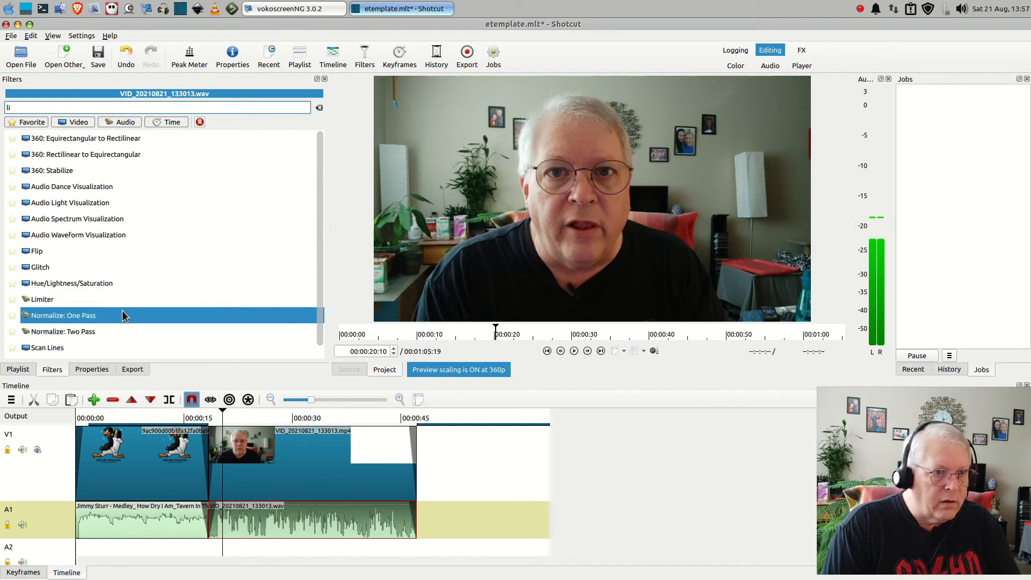
type("m")
left_click(36, 139)
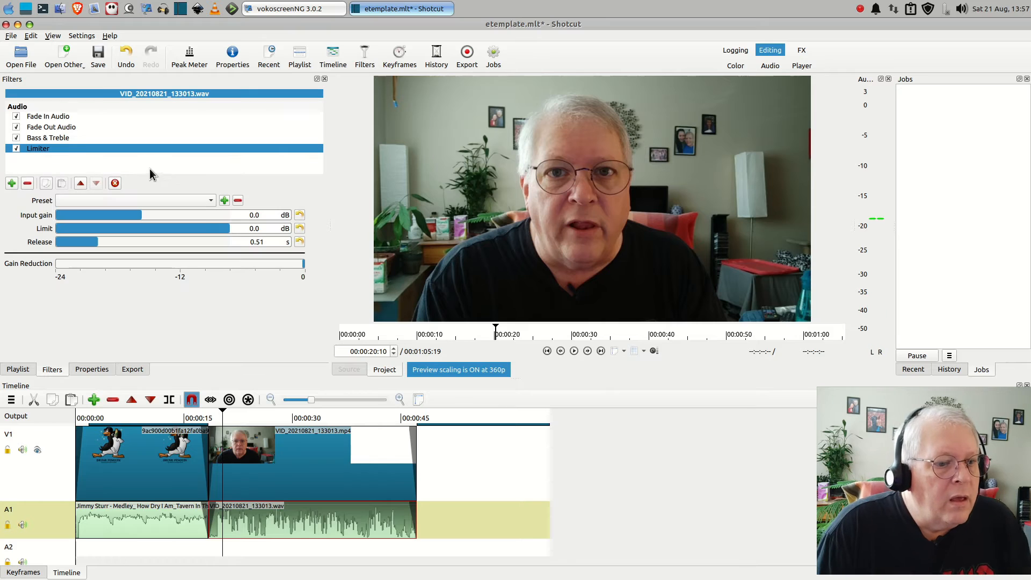
left_click(225, 230)
left_click_drag(228, 230, 223, 234)
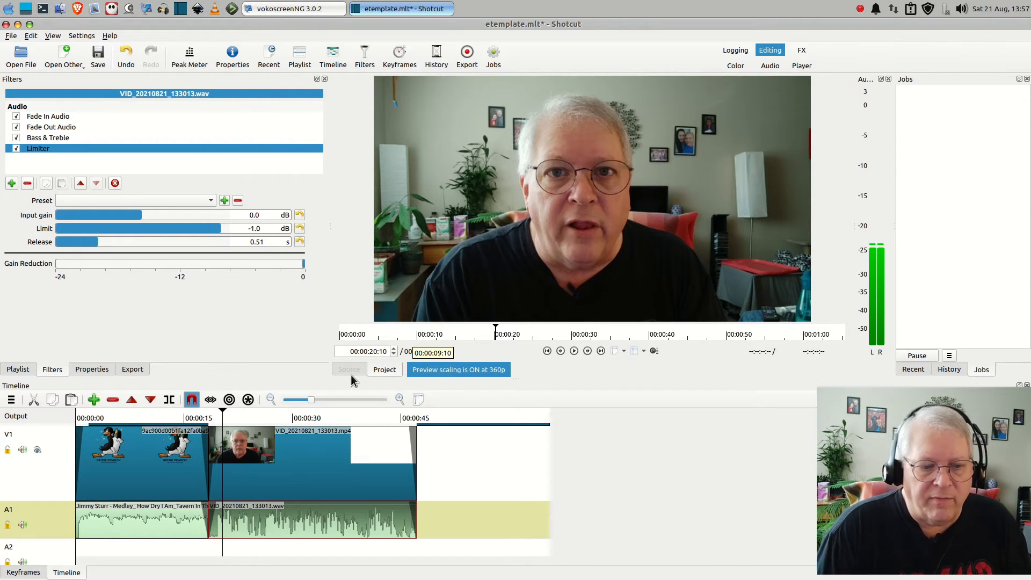
Play the project from 00:00:11:04 in the intro through the main video and into the outro to check it
left_click(157, 420)
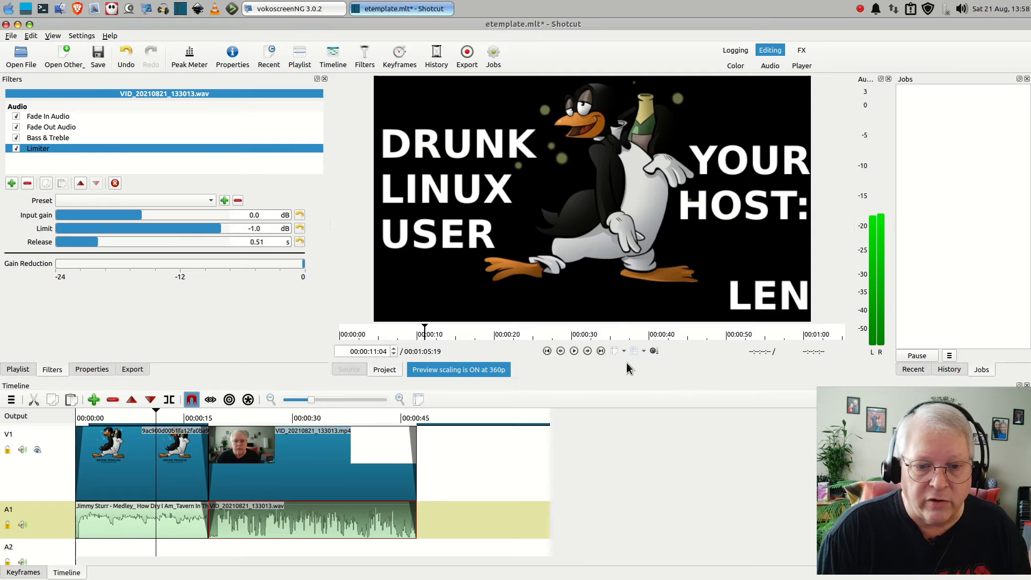
left_click(573, 351)
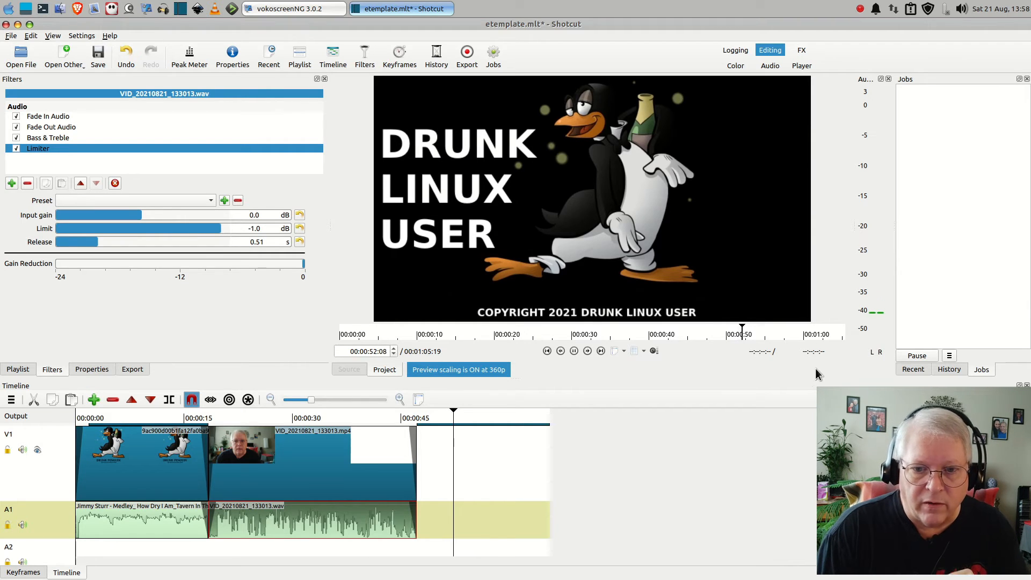
left_click(574, 351)
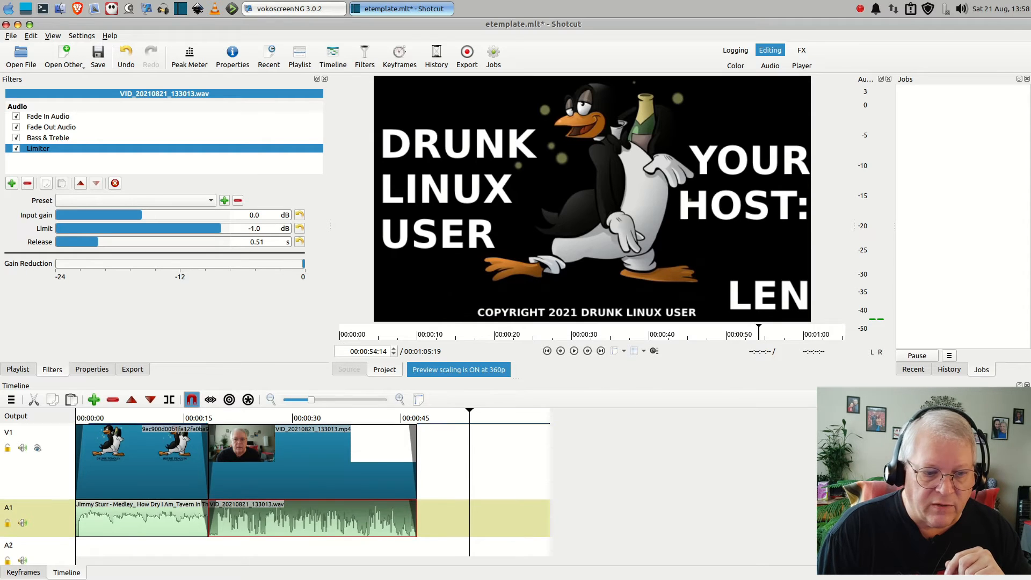
Copy the intro music clip on A1, paste it at the timeline's end, and move the copy to start where the main WAV audio ends
scroll(268, 483, "down", 1)
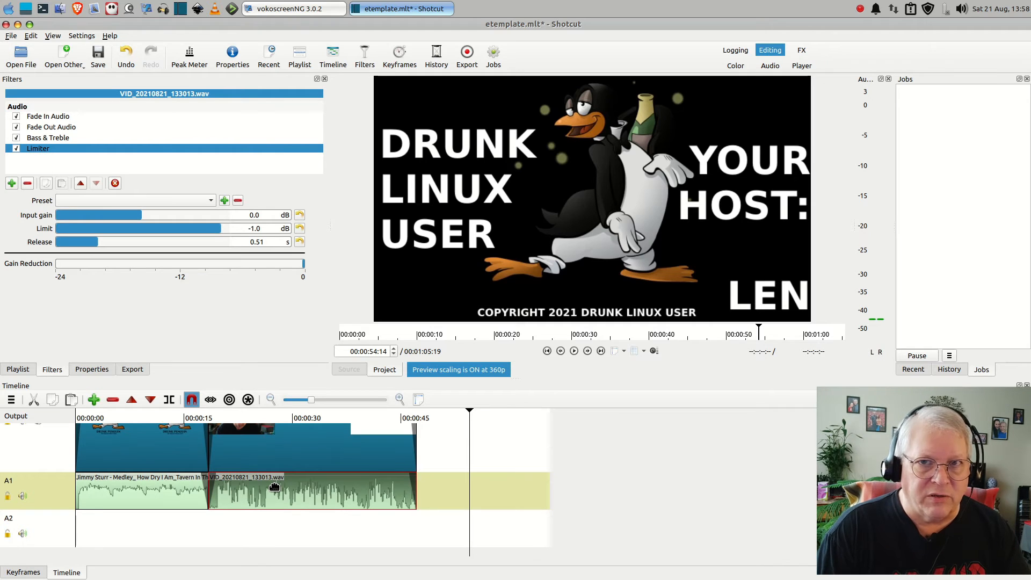
left_click(142, 497)
right_click(143, 501)
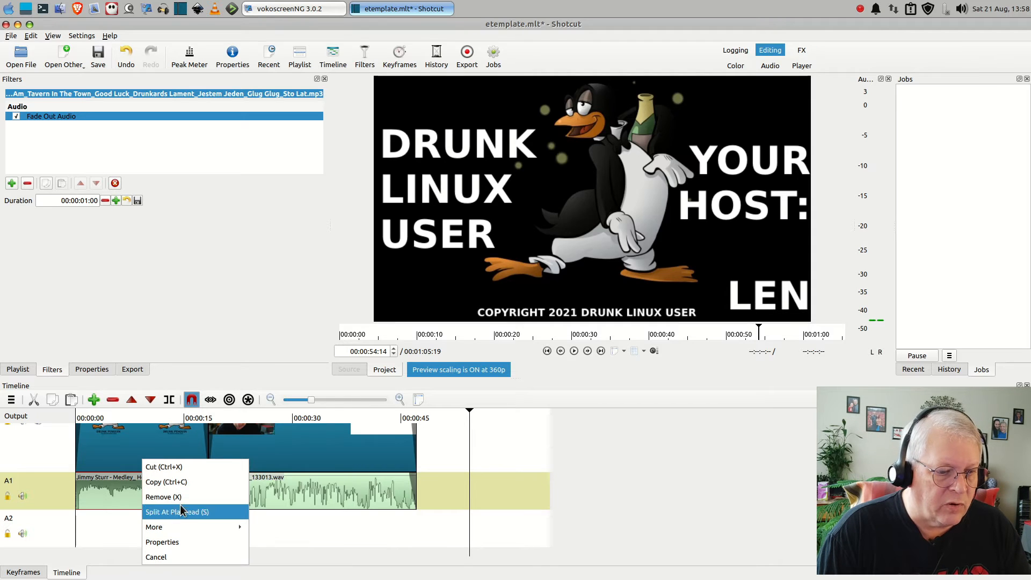
left_click(162, 486)
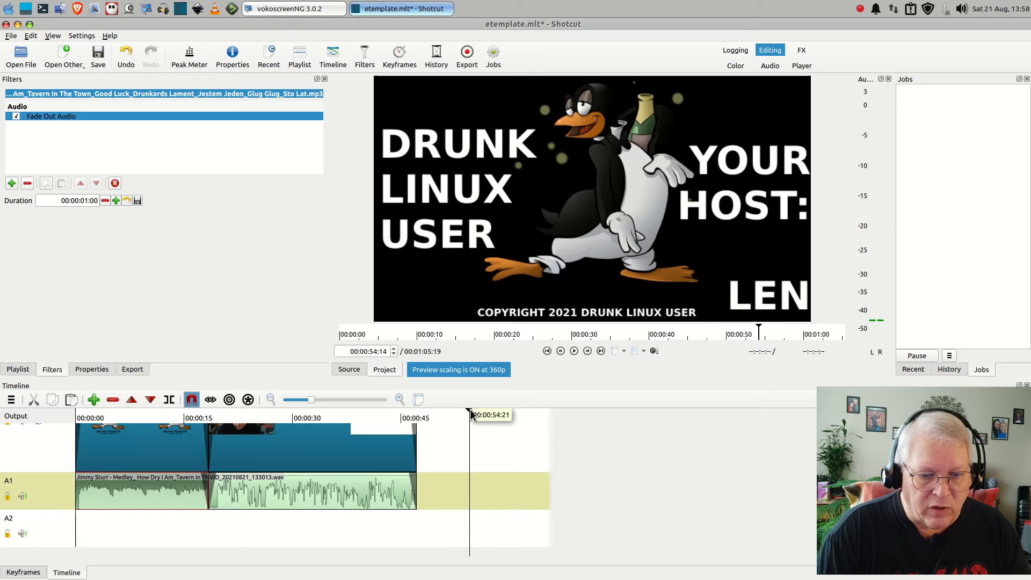
left_click_drag(469, 410, 560, 434)
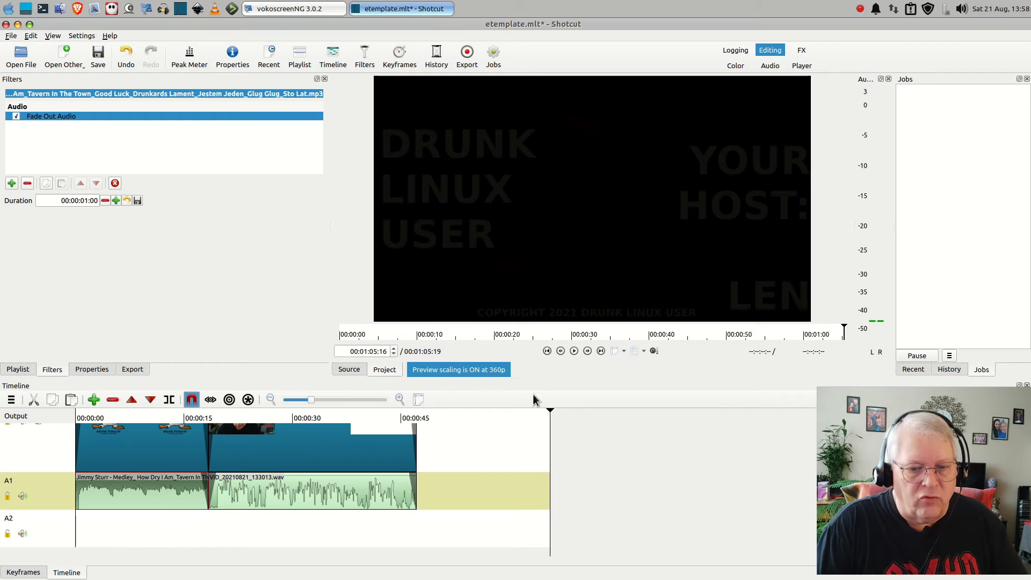
key("ctrl+v")
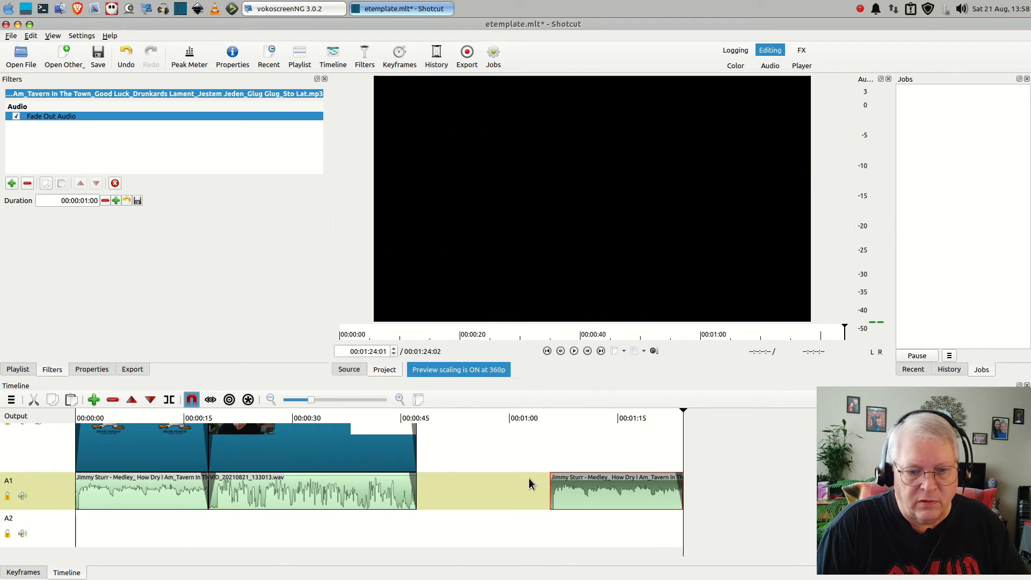
left_click_drag(604, 490, 482, 493)
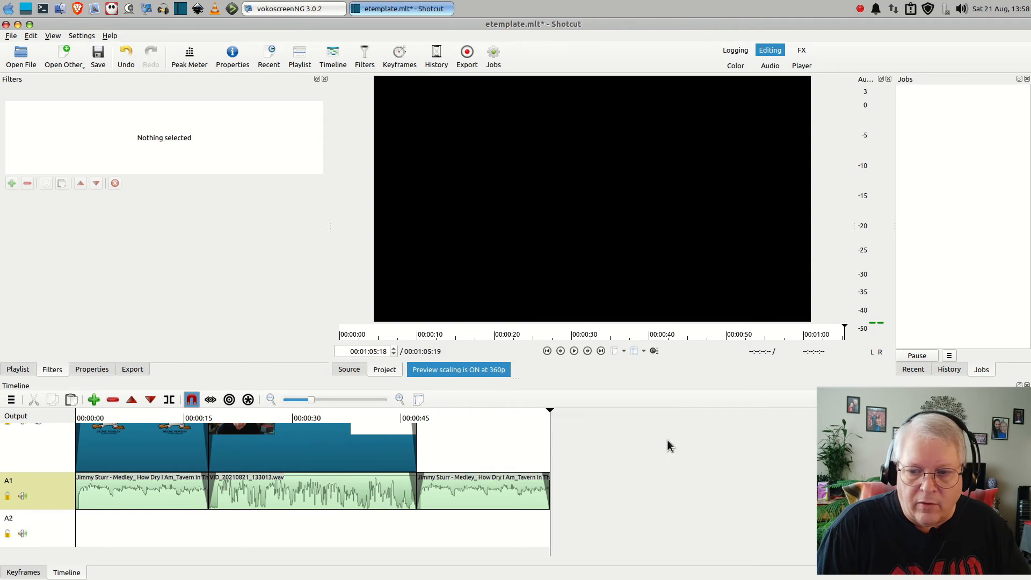
Play from 00:00:44:11, near the end of the main video, into the outro to check the transition with the added music
scroll(275, 493, "up", 3)
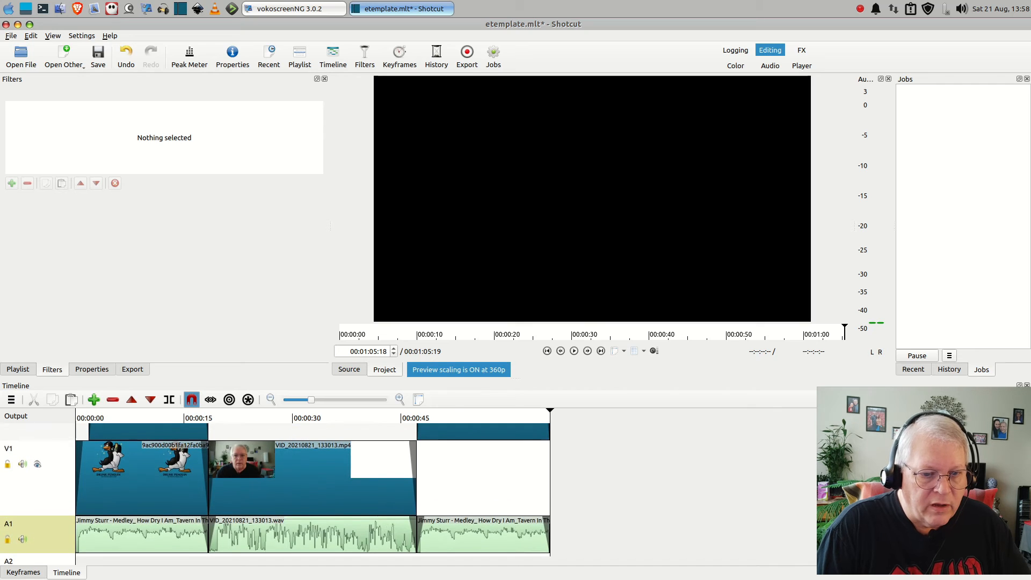
left_click(397, 415)
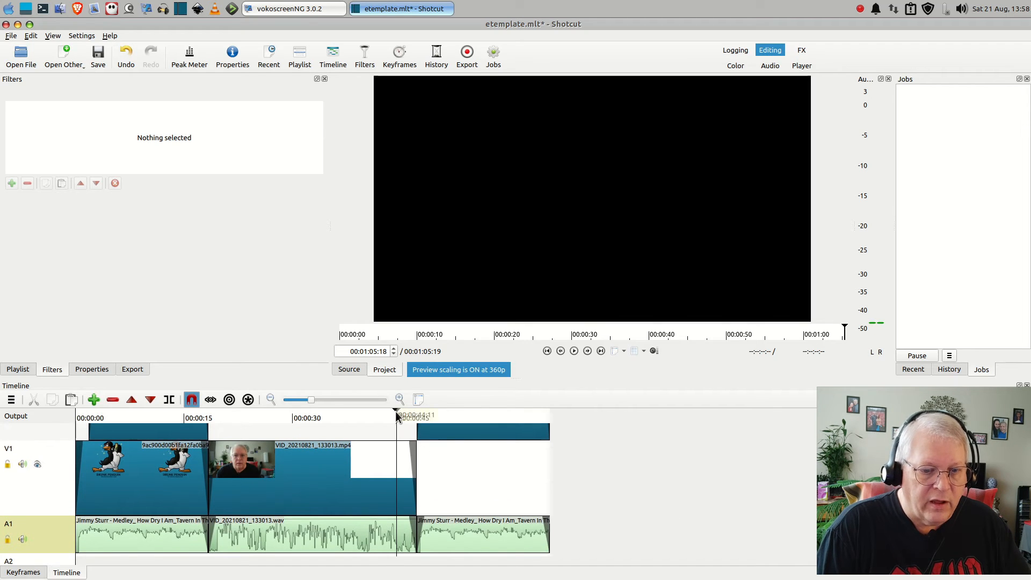
left_click(574, 351)
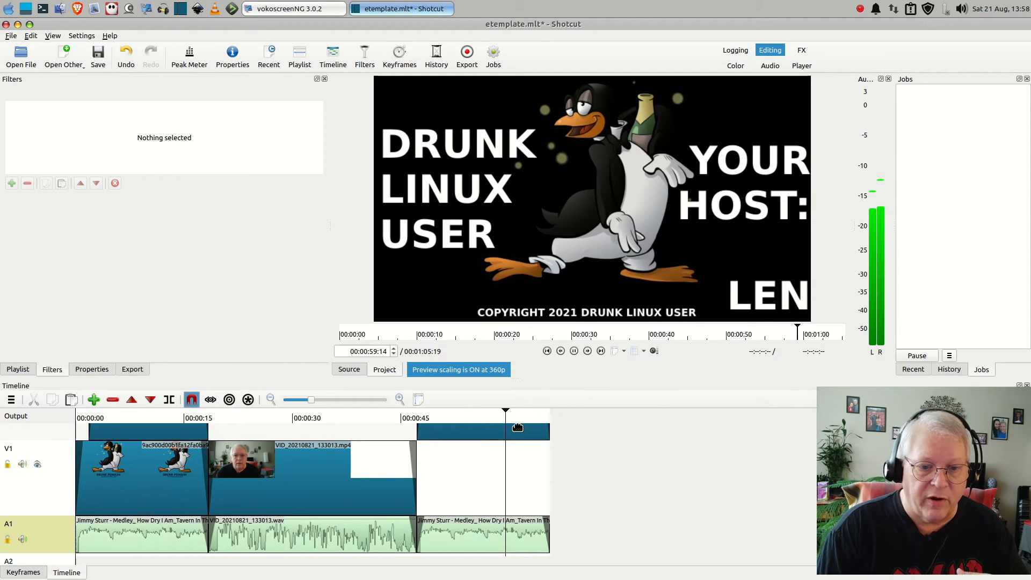
left_click(574, 351)
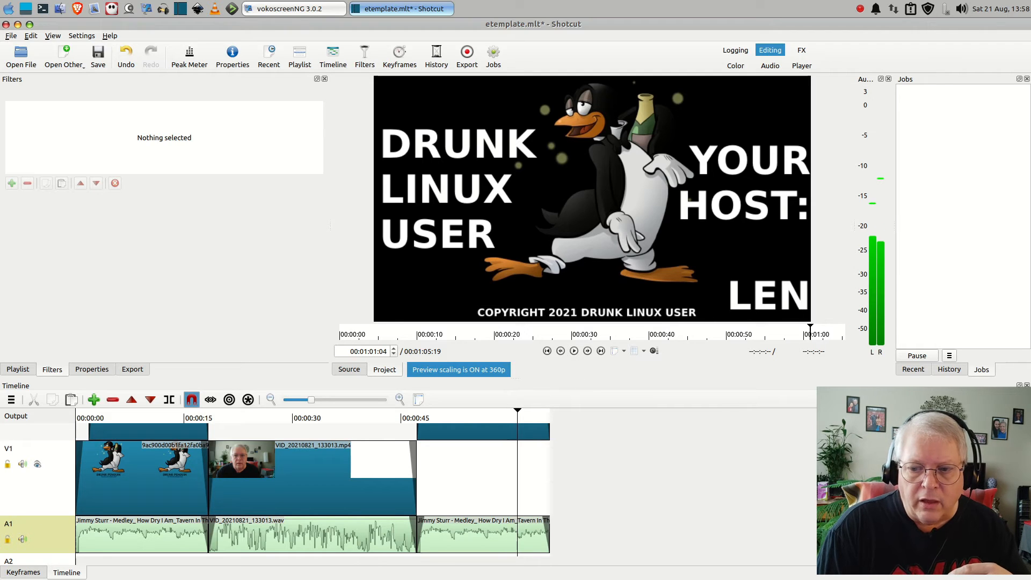
Create a text clip reading "TYPE SOMETHING HERE" with a transparent background
scroll(311, 489, "up", 5)
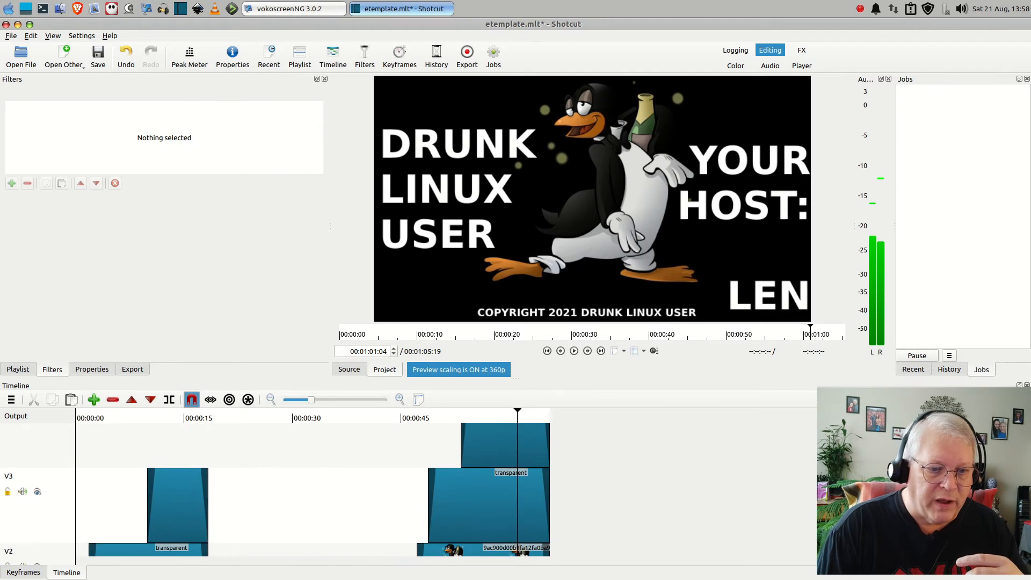
scroll(312, 489, "down", 2)
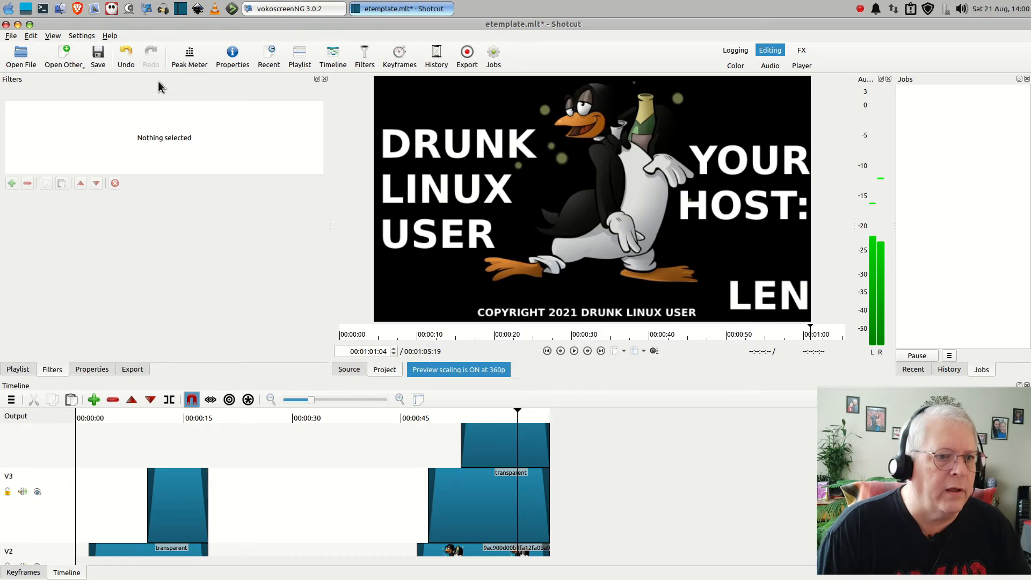
left_click(82, 65)
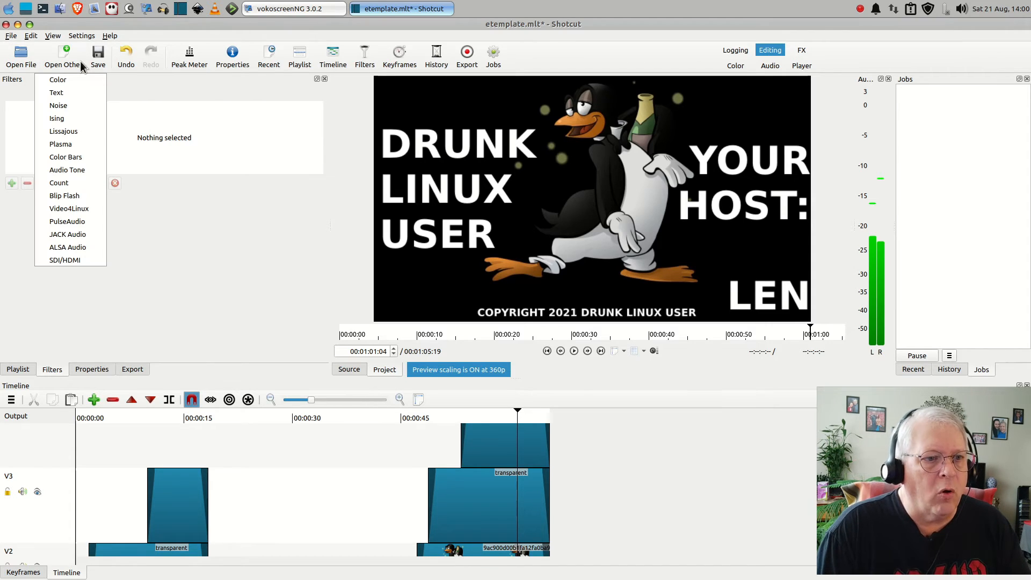
left_click(64, 93)
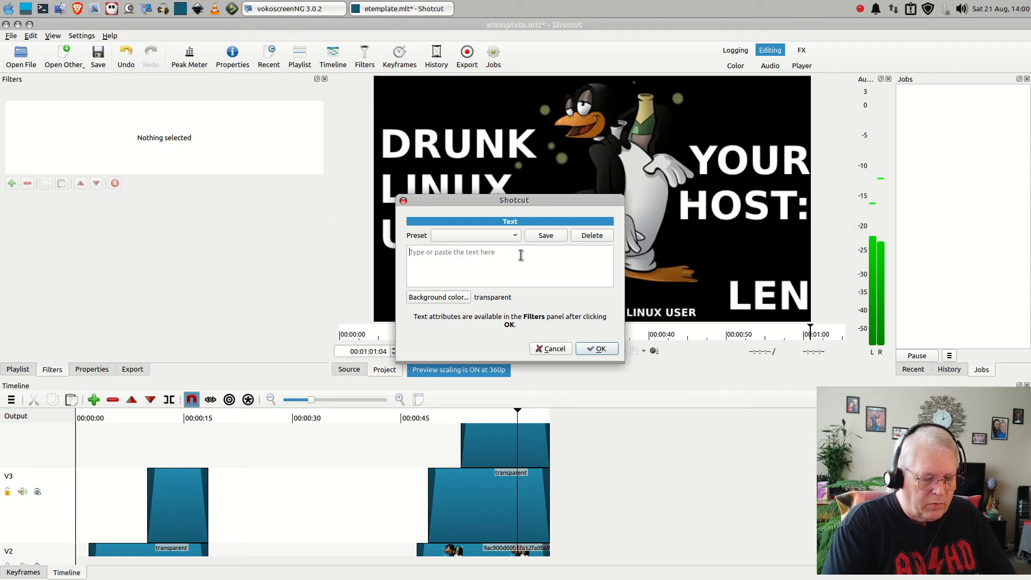
type("TYPE SOMETHING HERE")
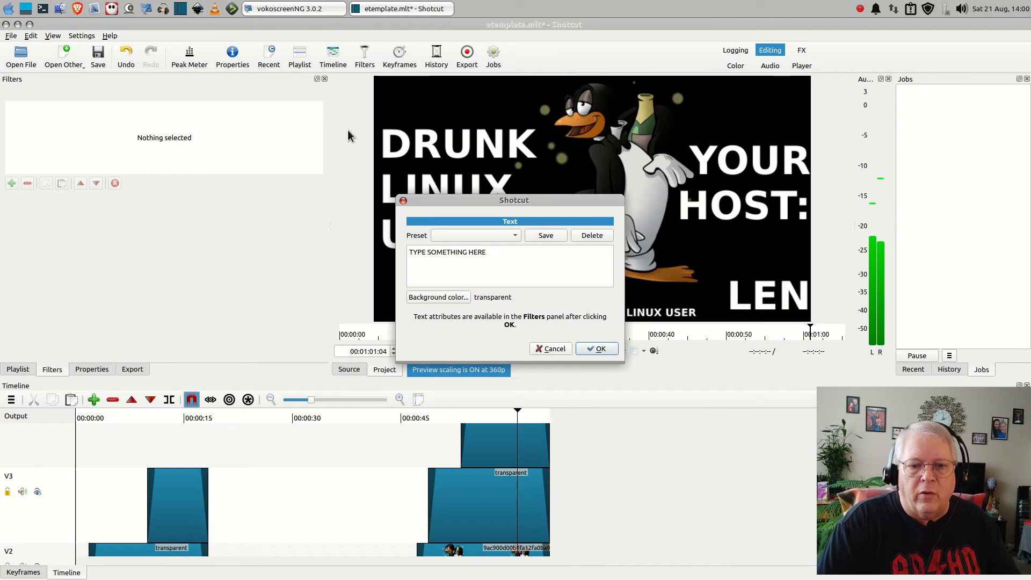
left_click(580, 349)
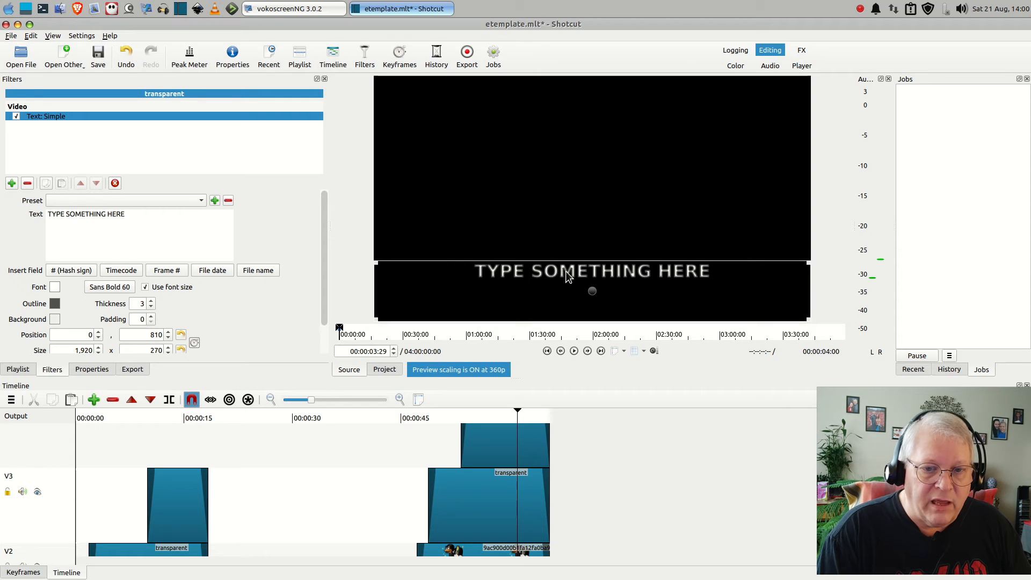
Set the outline thickness of the new text to 0
left_click(150, 308)
left_click(150, 307)
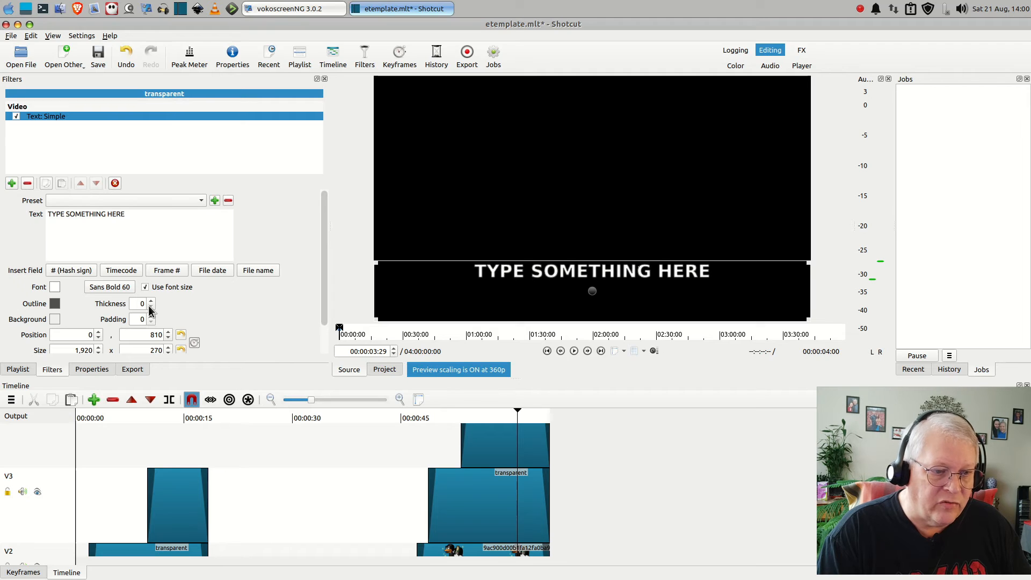
left_click(150, 308)
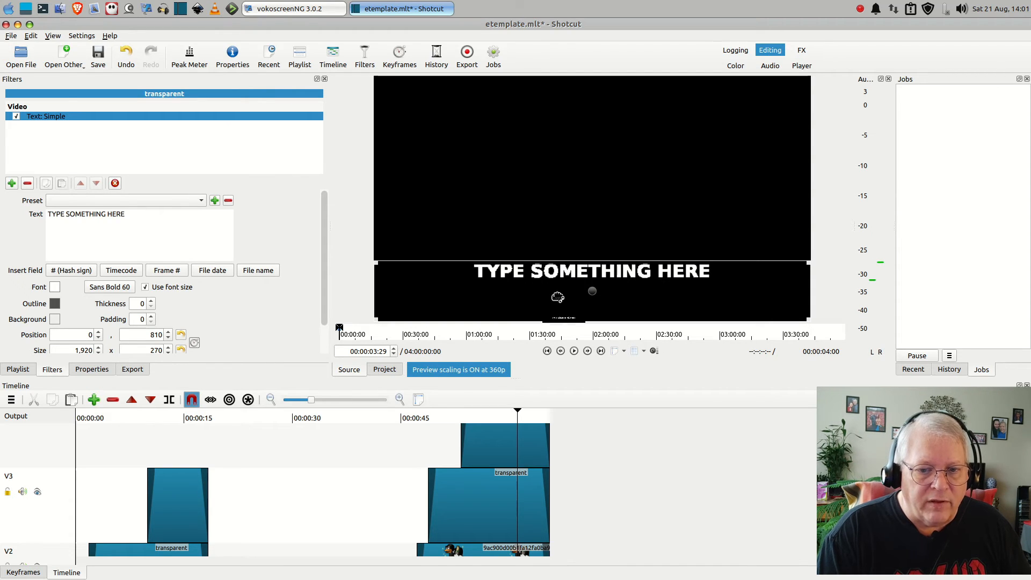
Place the text clip on track V3 over the main video at about 25 seconds and preview it at 00:00:27:11
left_click_drag(451, 361, 277, 531)
left_click_drag(403, 570, 343, 489)
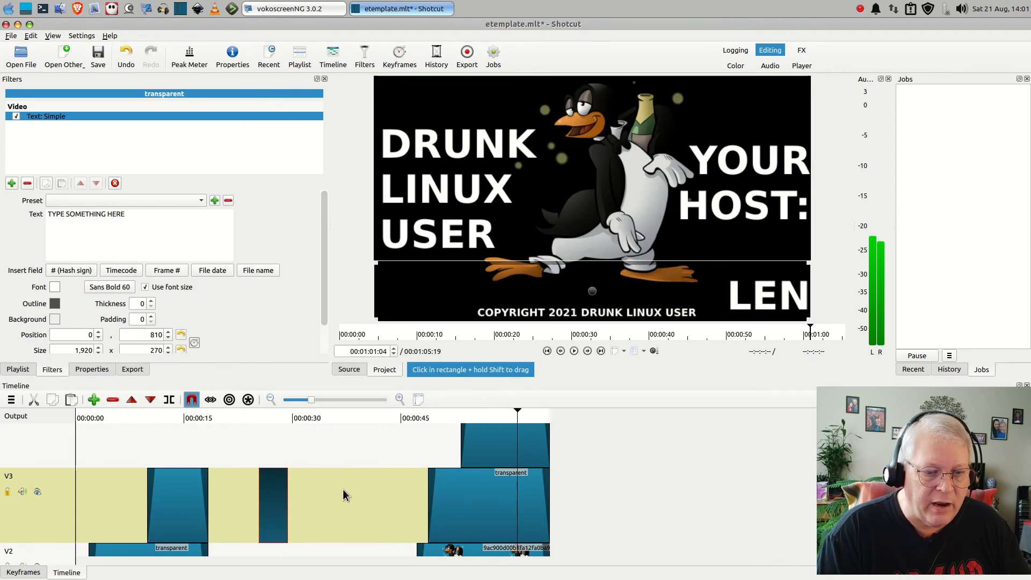
left_click(273, 417)
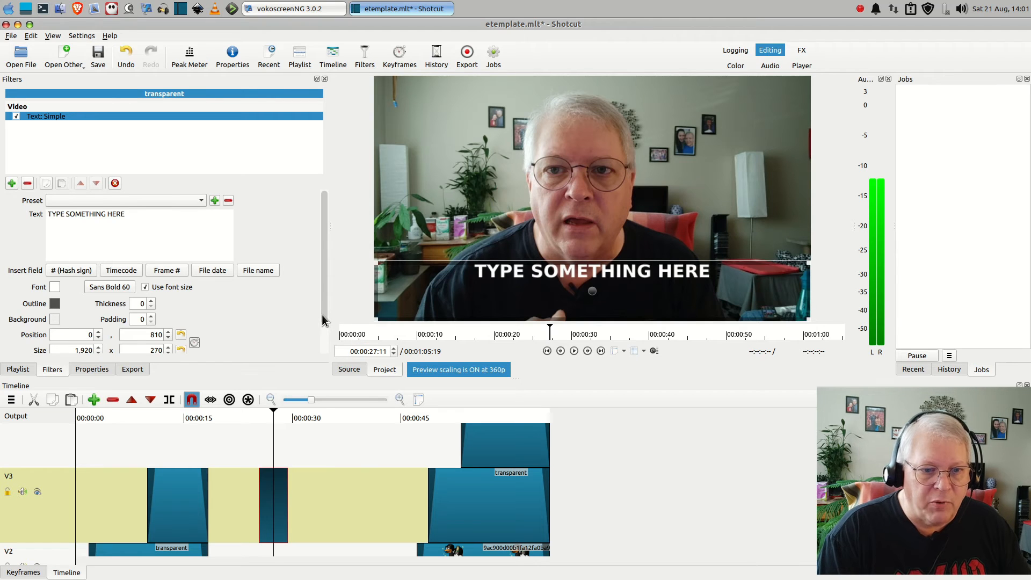
Give the "TYPE SOMETHING HERE" text a semi-transparent red background from the custom colors
scroll(323, 315, "down", 2)
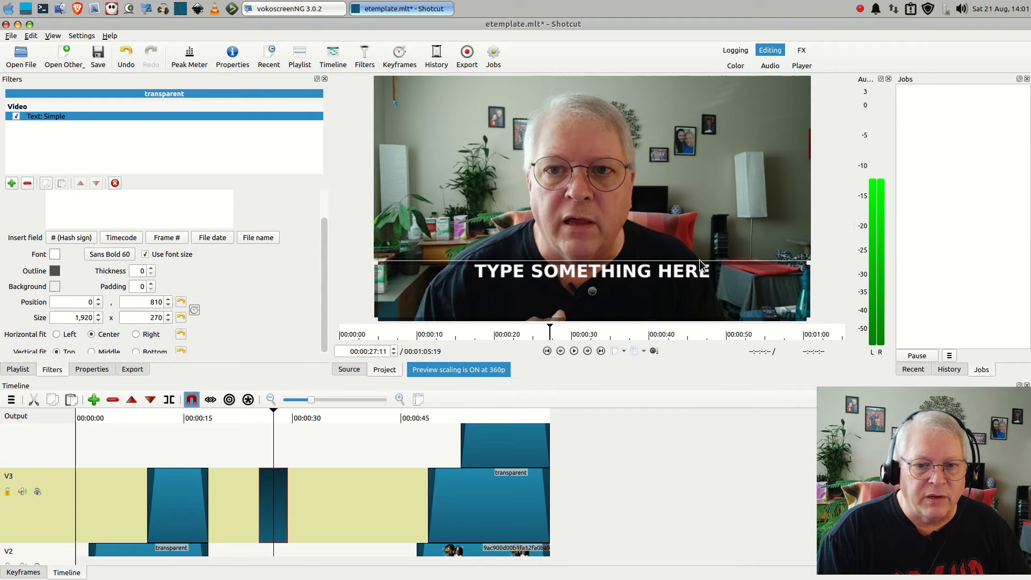
left_click(55, 286)
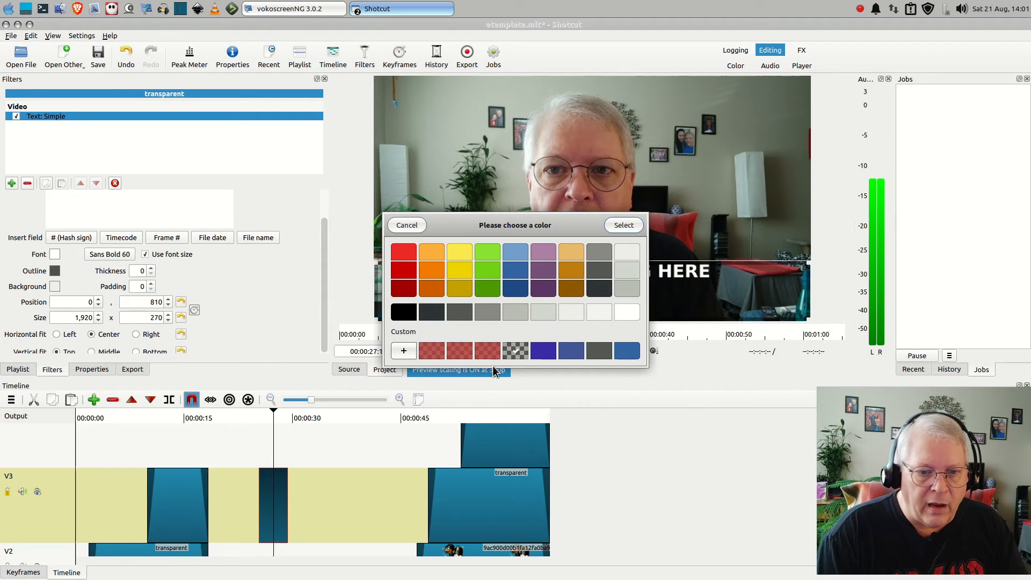
left_click(490, 350)
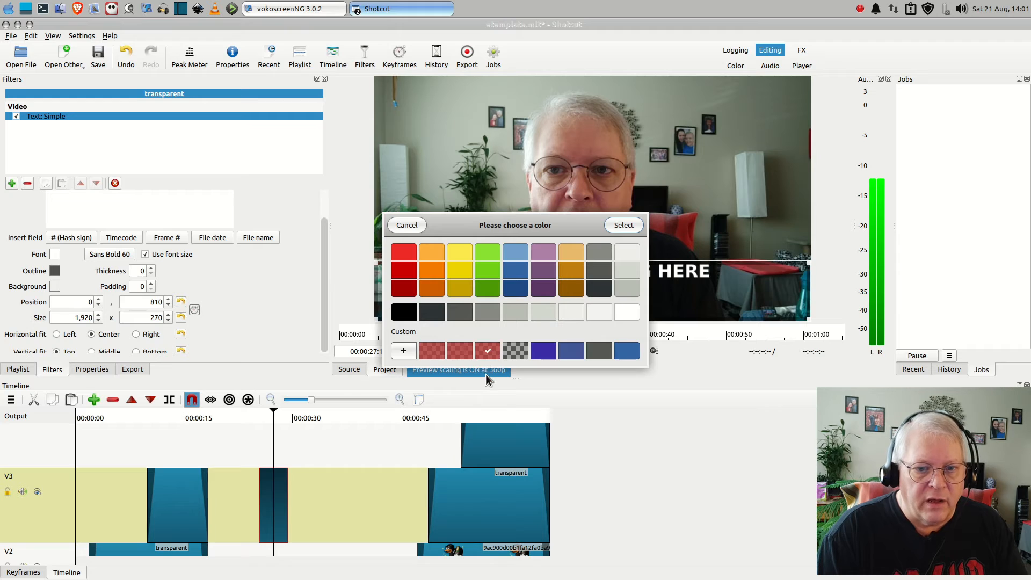
left_click(621, 226)
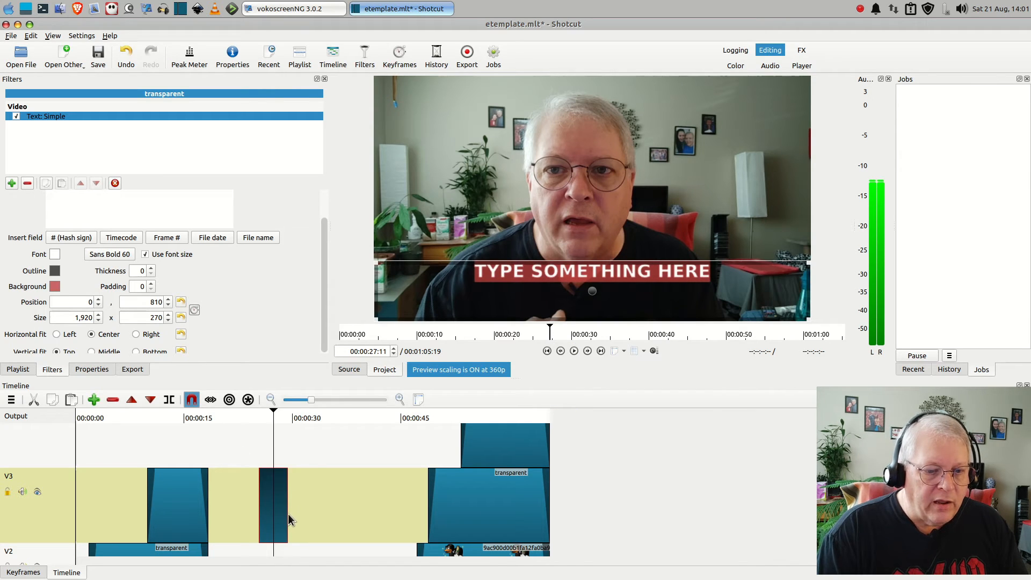
Extend the text clip on track V3 to end at about 35 seconds and give it one-second fades in and out
left_click_drag(288, 515, 337, 527)
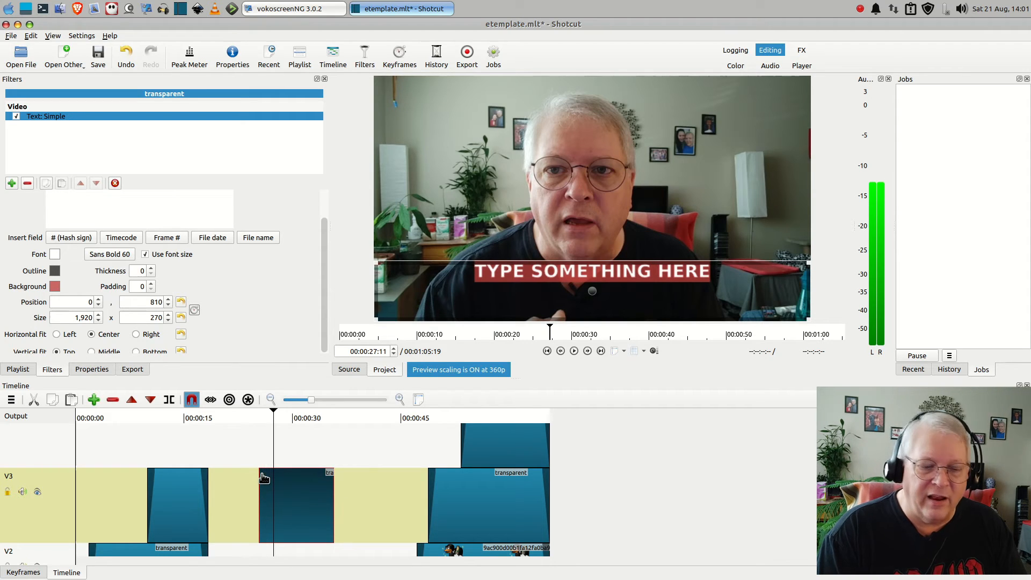
left_click(263, 477)
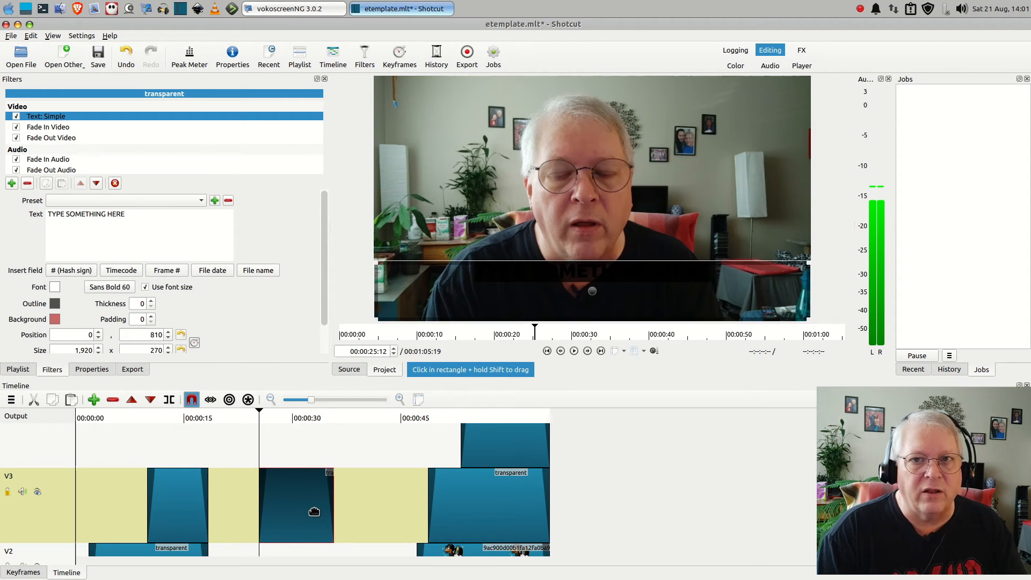
left_click(573, 351)
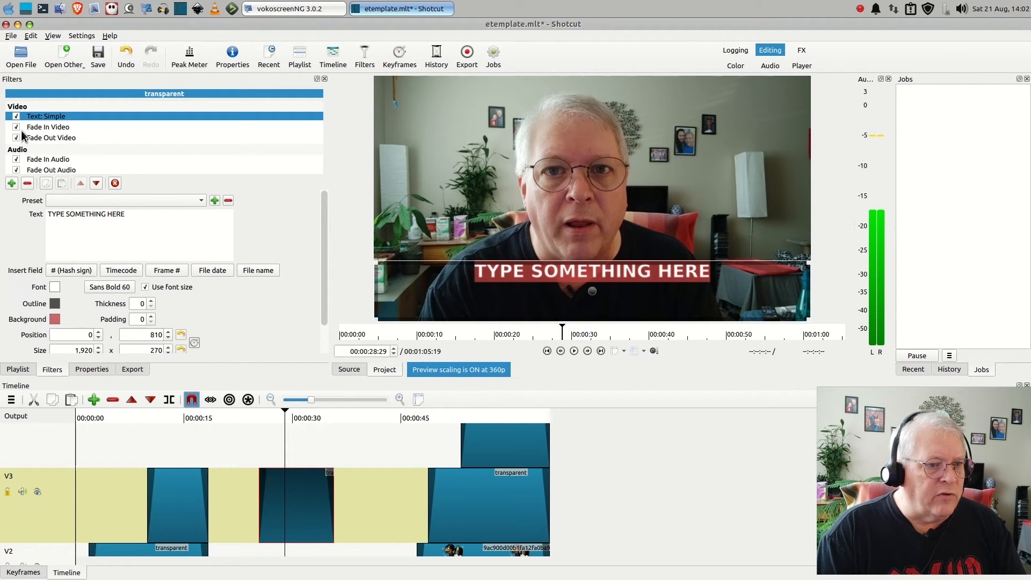
Make the text clip's video fade-in and fade-out adjust opacity instead of fading with black
left_click(40, 127)
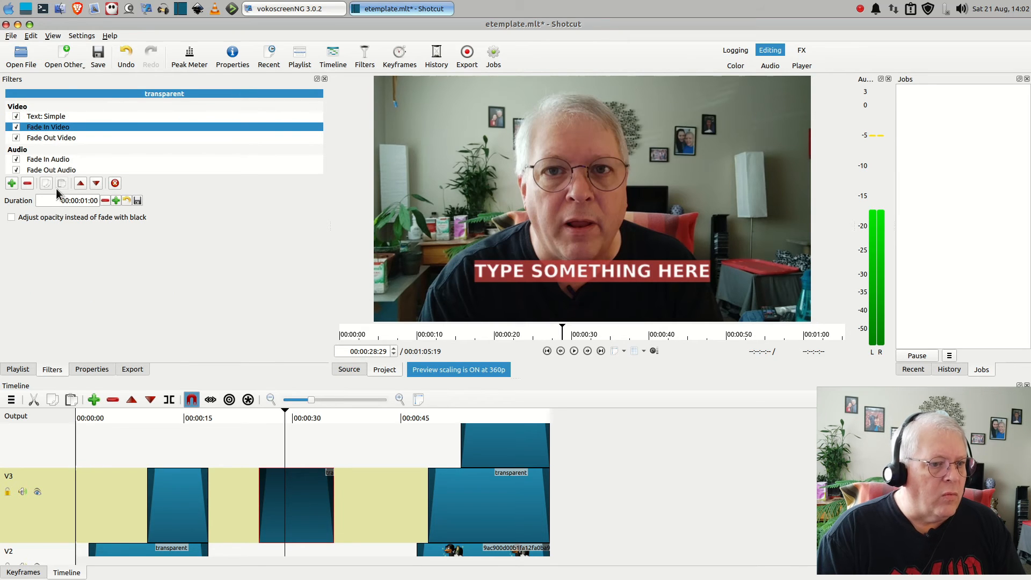
left_click(12, 218)
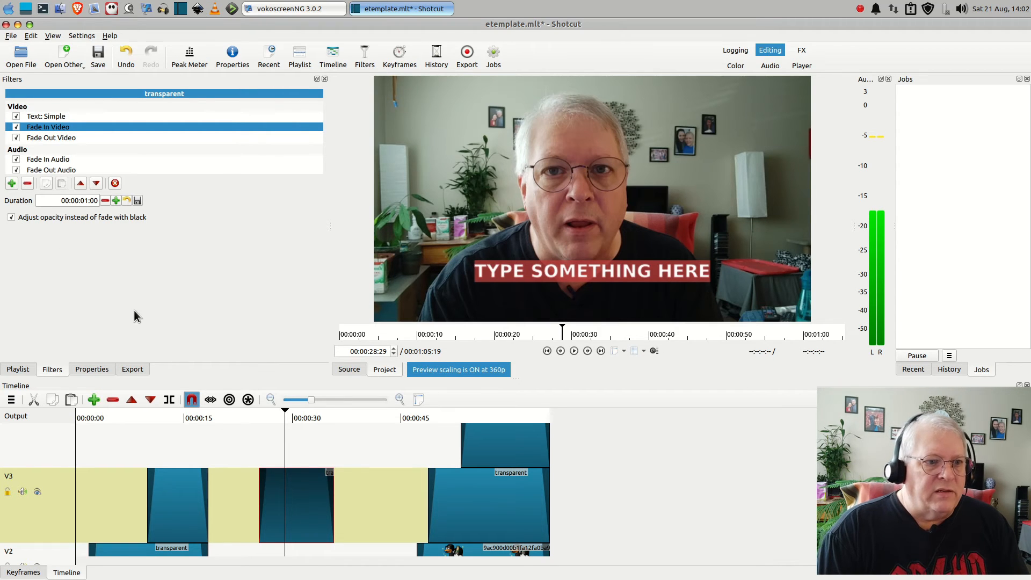
left_click(52, 139)
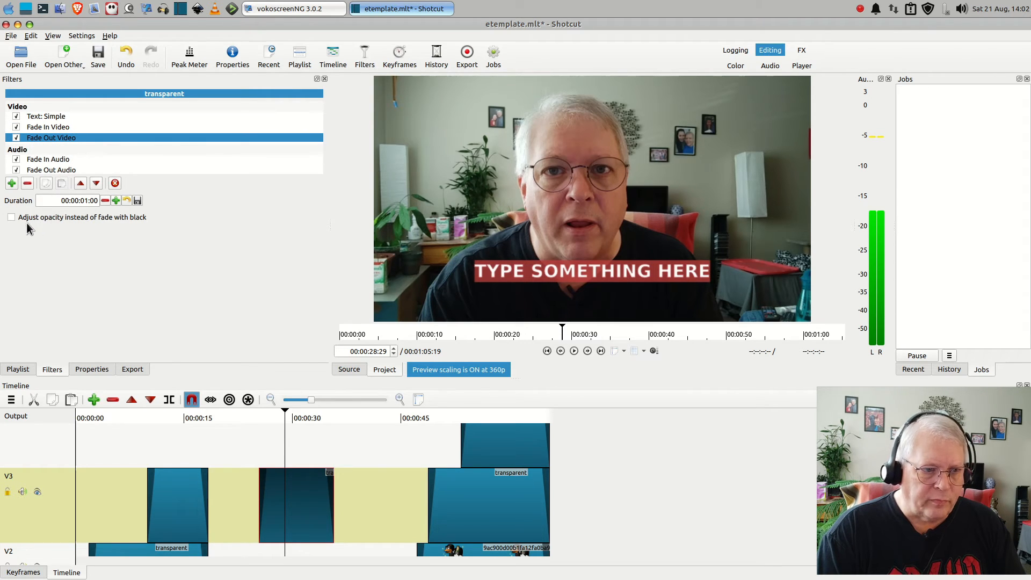
Play the timeline from about 00:00:24:08 to check how the text overlay fades in
left_click(251, 418)
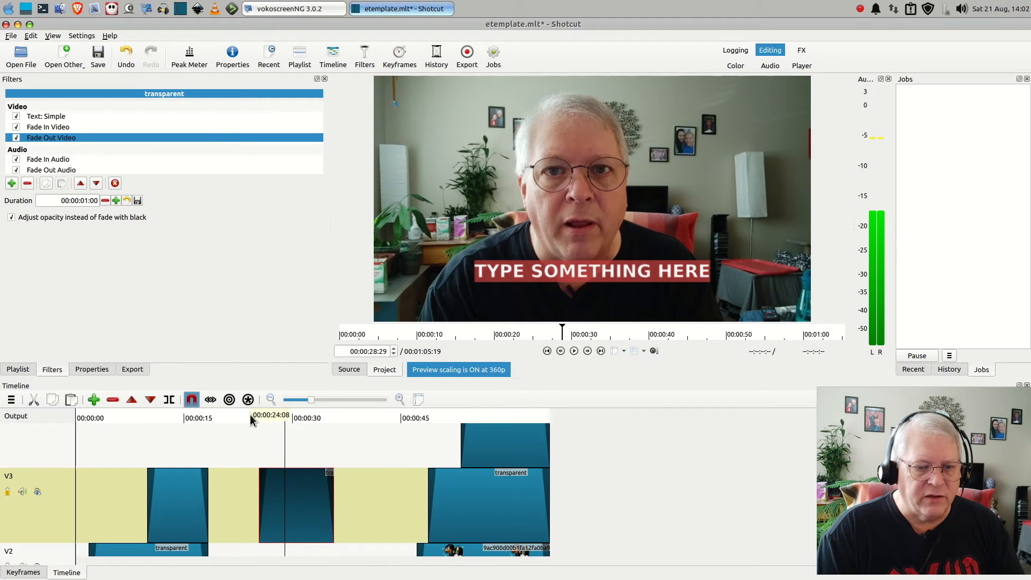
left_click(576, 350)
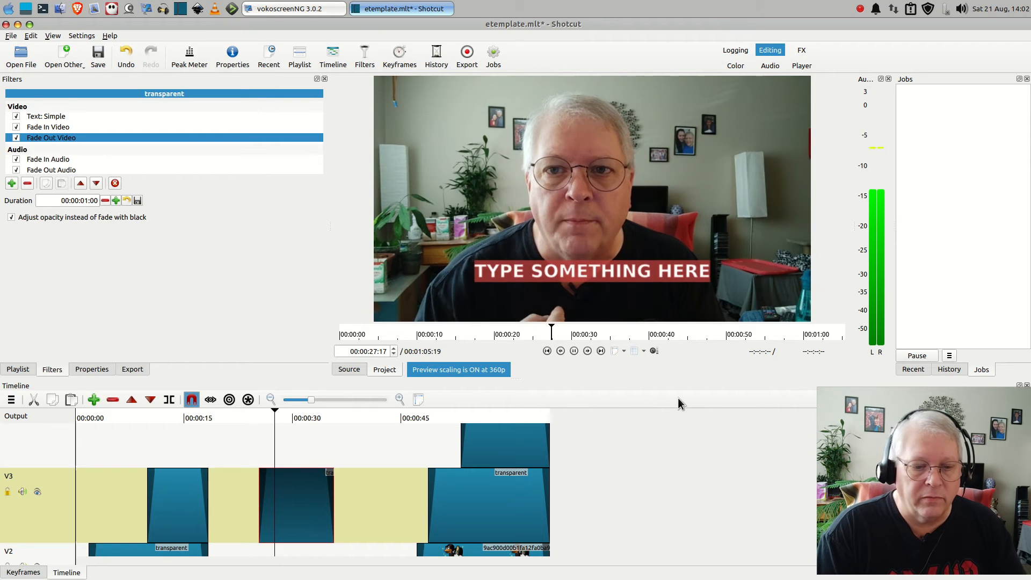
left_click(573, 351)
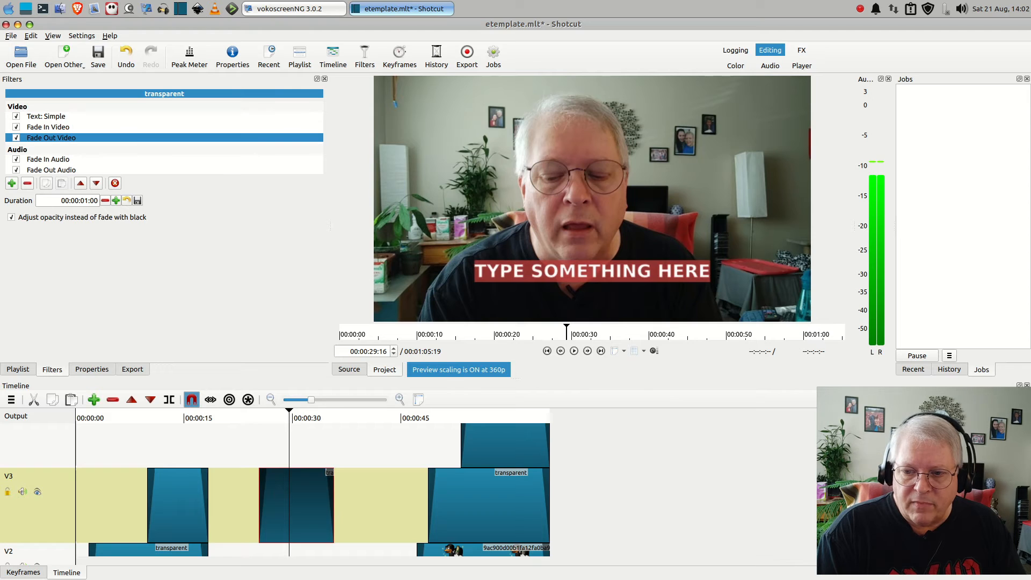
scroll(312, 489, "down", 5)
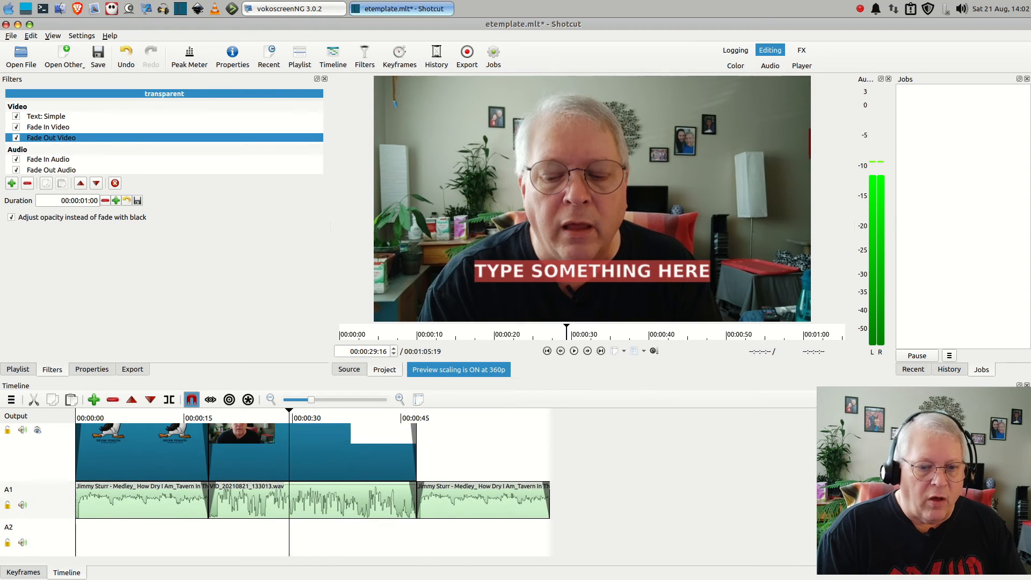
scroll(312, 488, "up", 5)
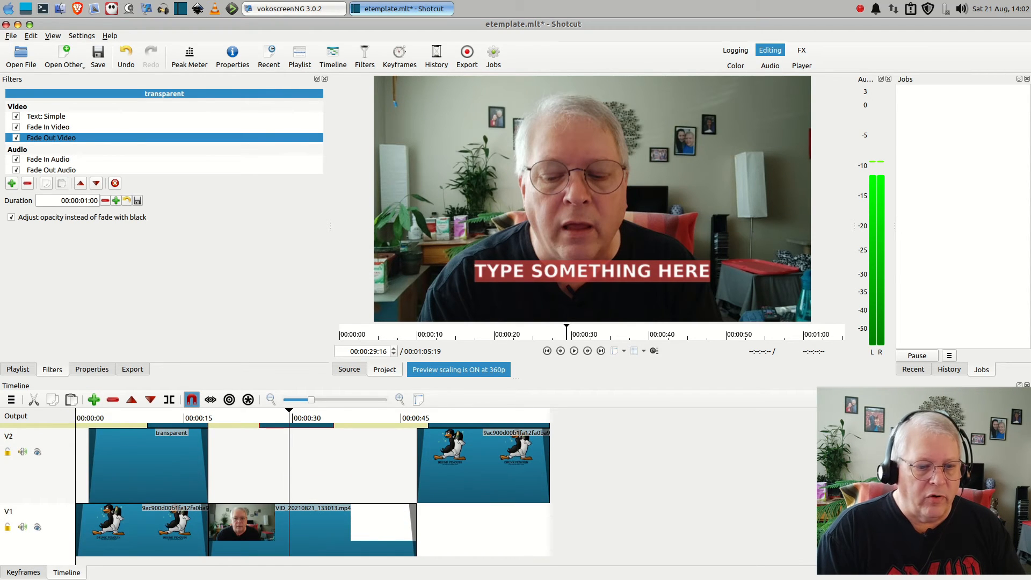
scroll(312, 489, "up", 2)
scroll(312, 489, "down", 4)
scroll(311, 489, "up", 2)
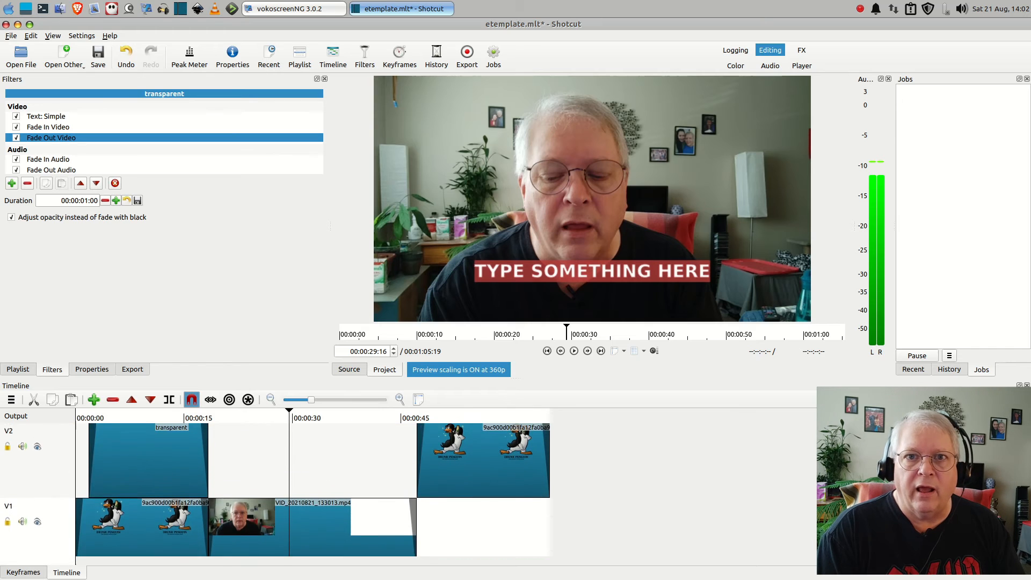
scroll(311, 489, "up", 6)
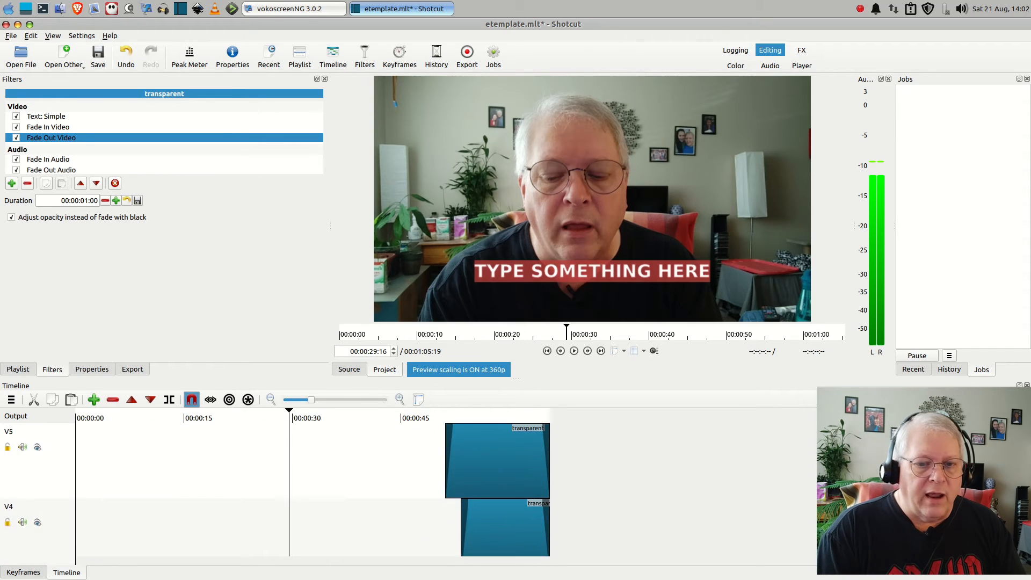
scroll(312, 489, "down", 6)
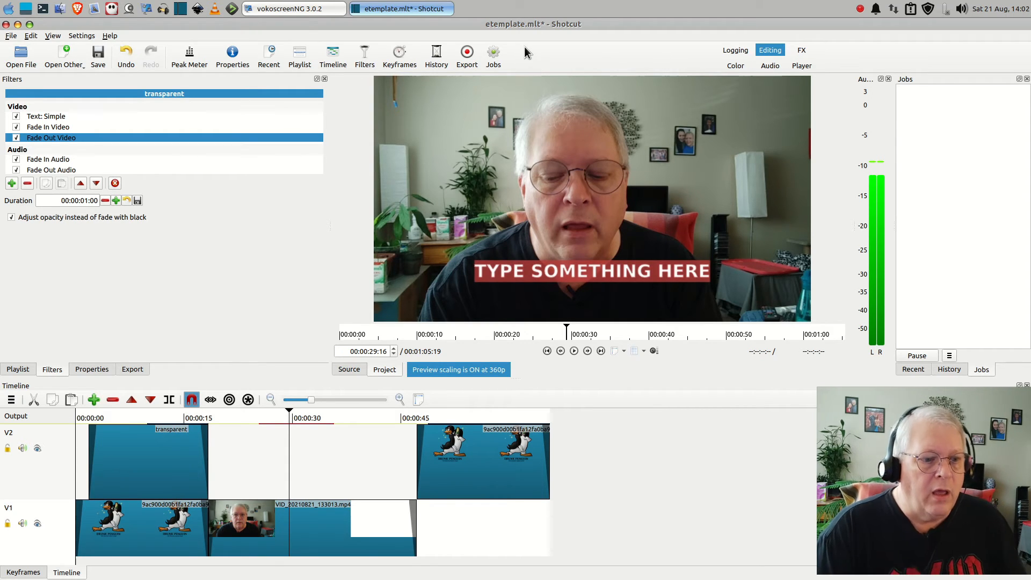
Choose the YouTube export preset with the Timeline as the export source
left_click(467, 59)
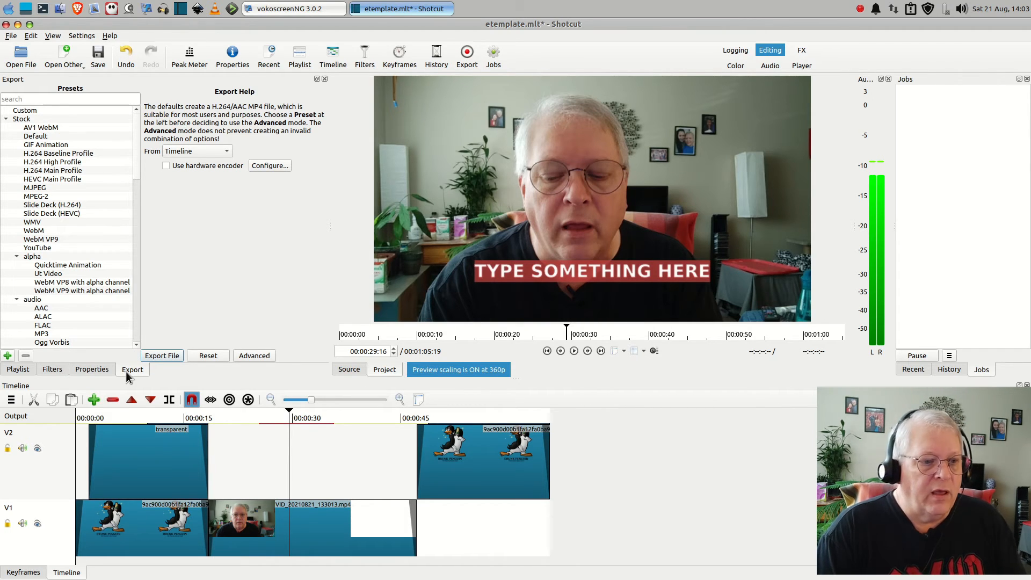
left_click(38, 248)
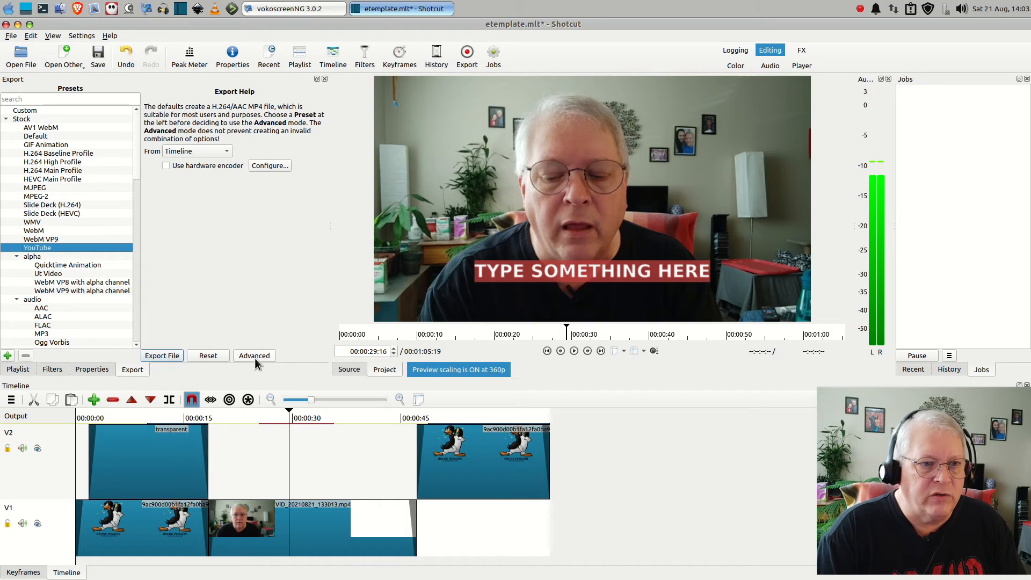
left_click(204, 152)
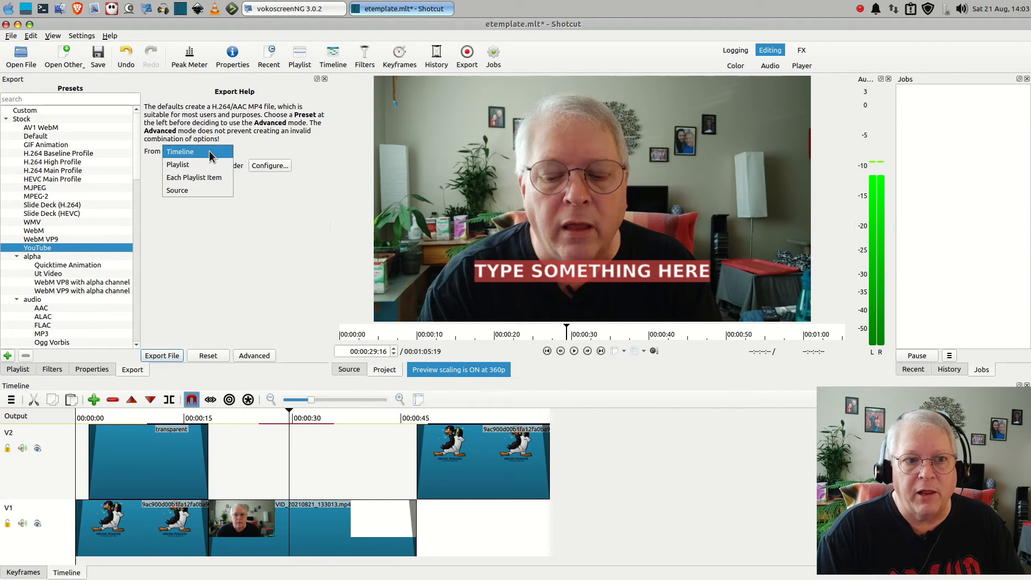
left_click(208, 151)
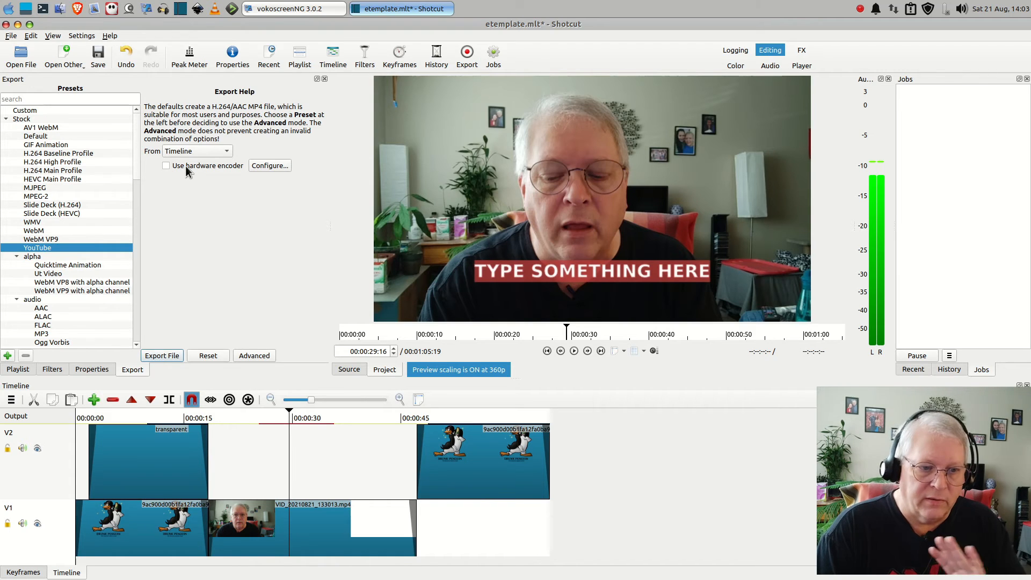
In the advanced export settings, keep the YADIF - temporal + spatial (best) deinterlacer and set interpolation to Lanczos (best)
left_click(256, 355)
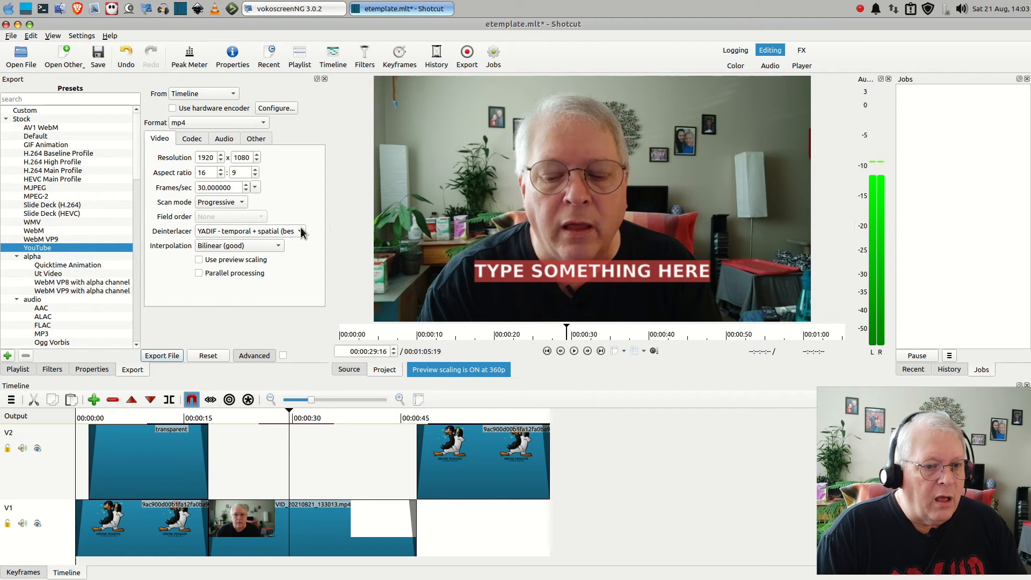
left_click(289, 237)
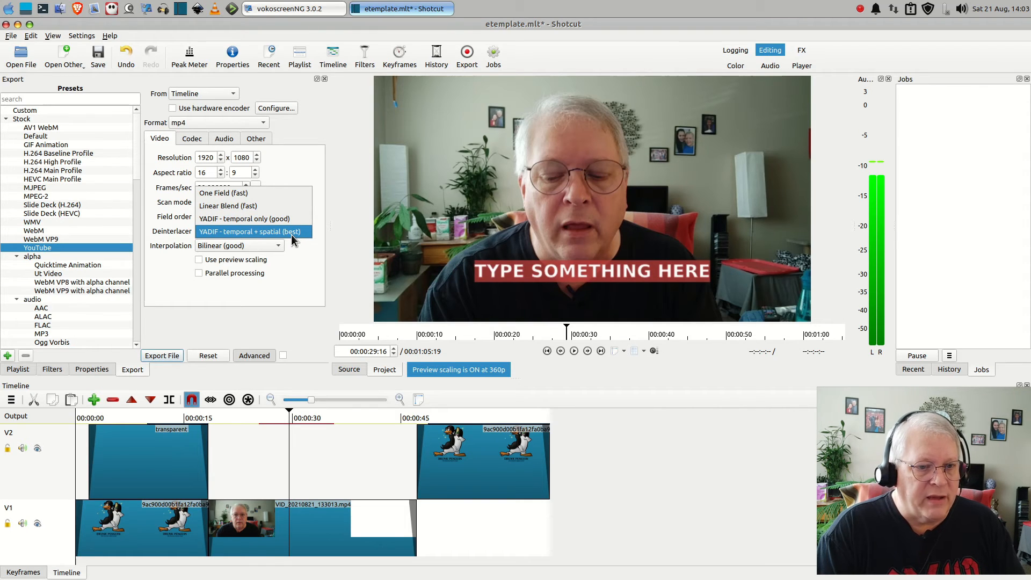
left_click(291, 234)
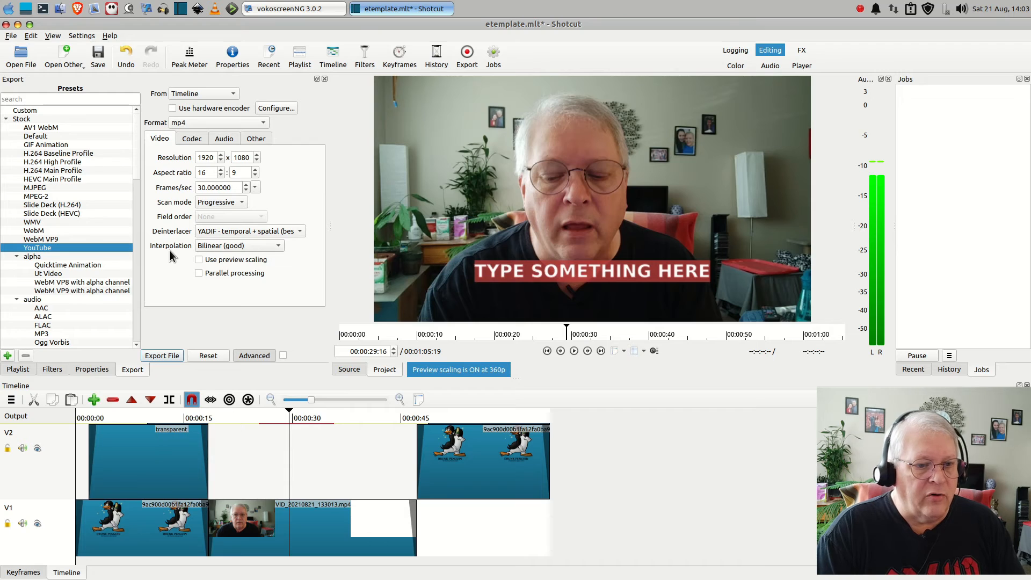
left_click(261, 247)
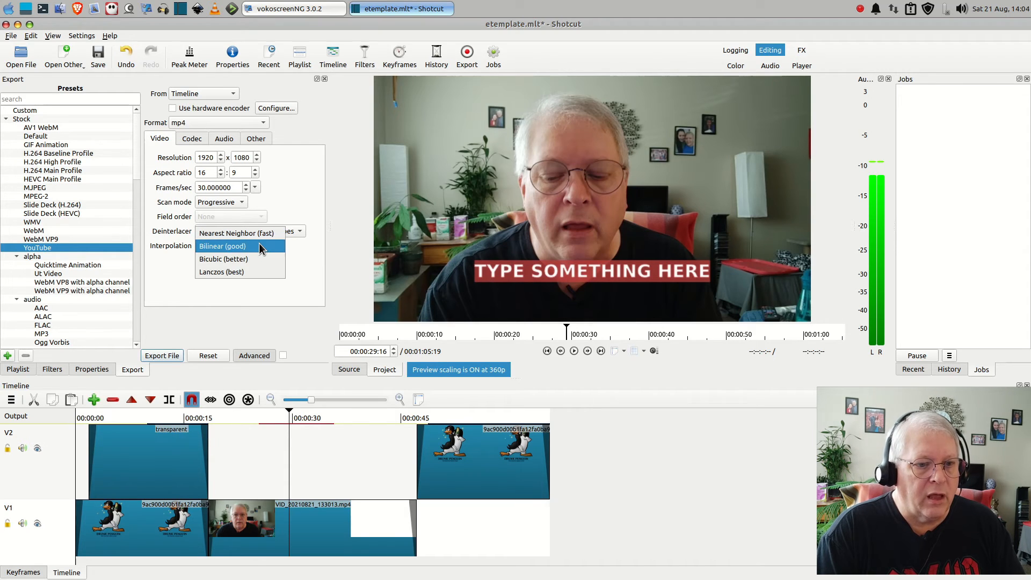
left_click(252, 272)
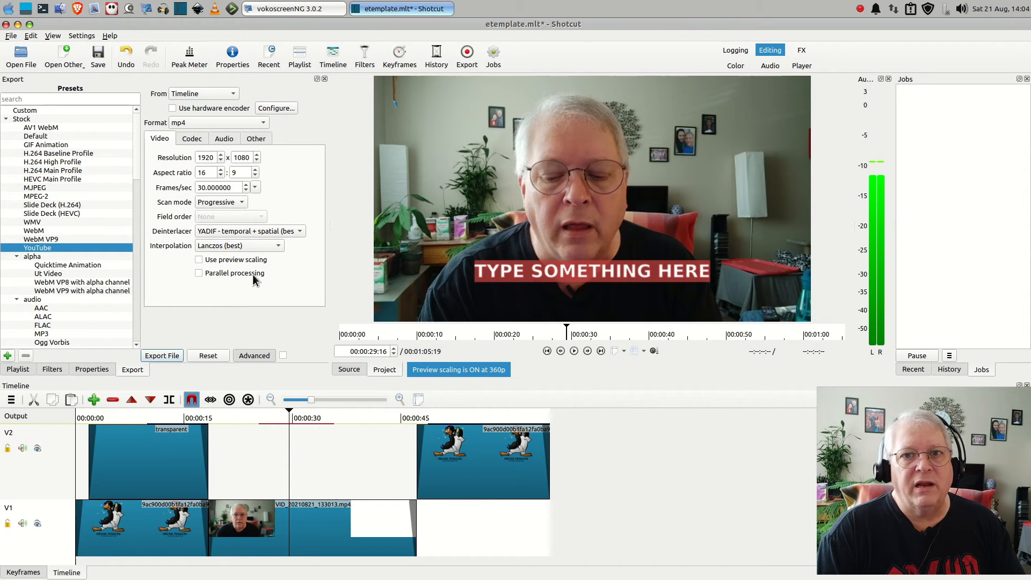
mouse_move(253, 274)
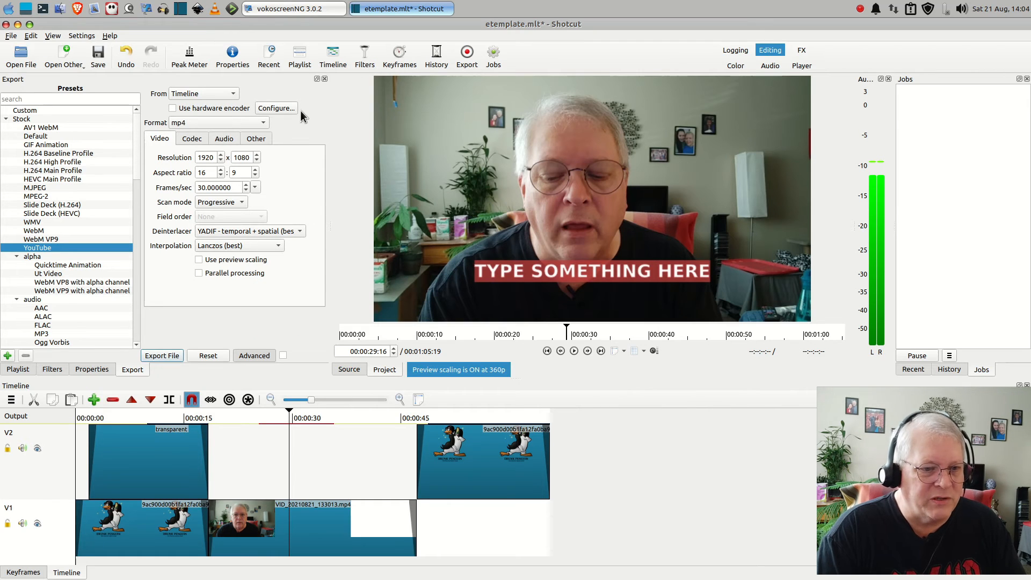
Keep the export codec's rate control at Quality-based VBR and set its quality to 85%
left_click(192, 140)
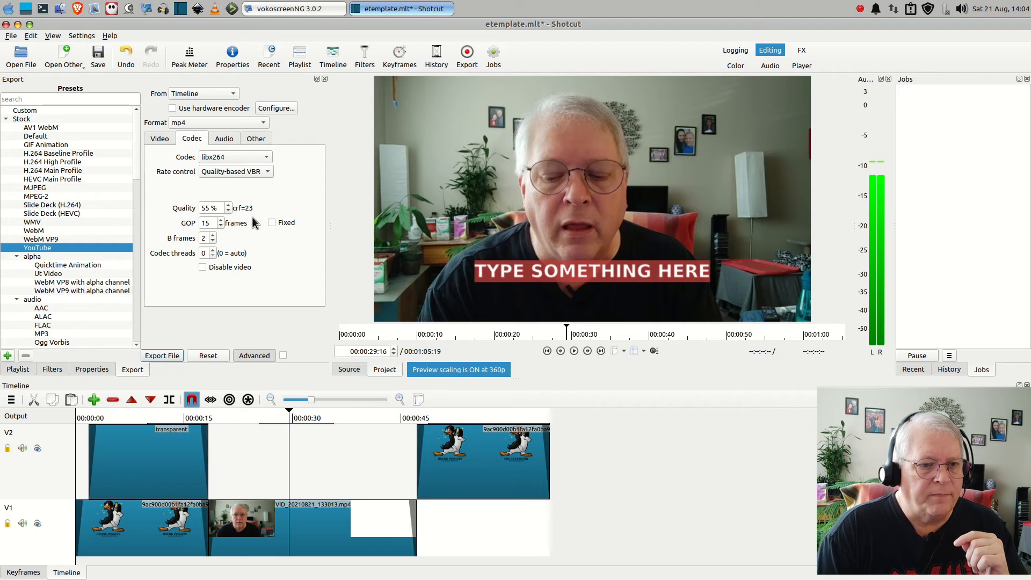
left_click(259, 172)
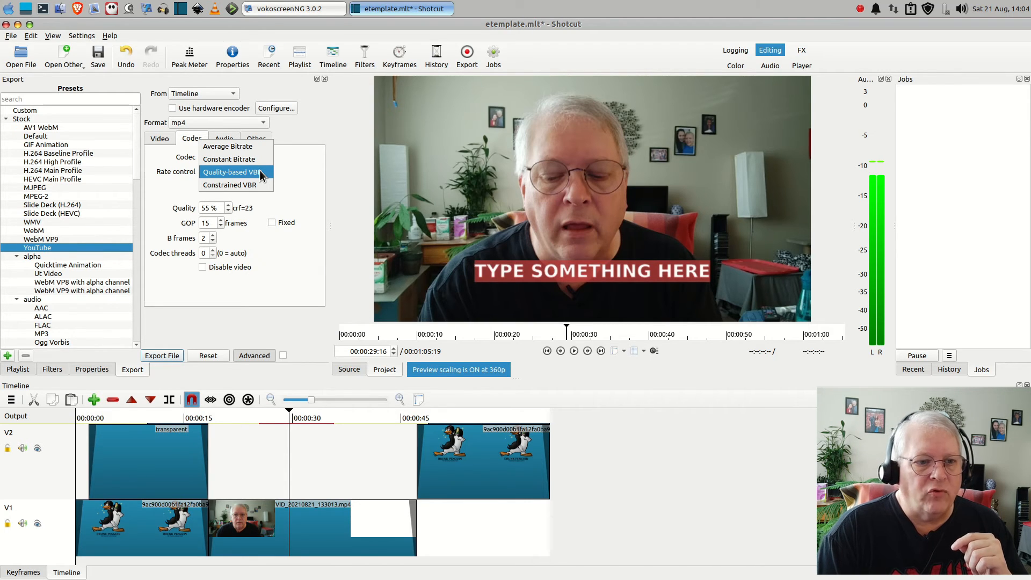
left_click(260, 172)
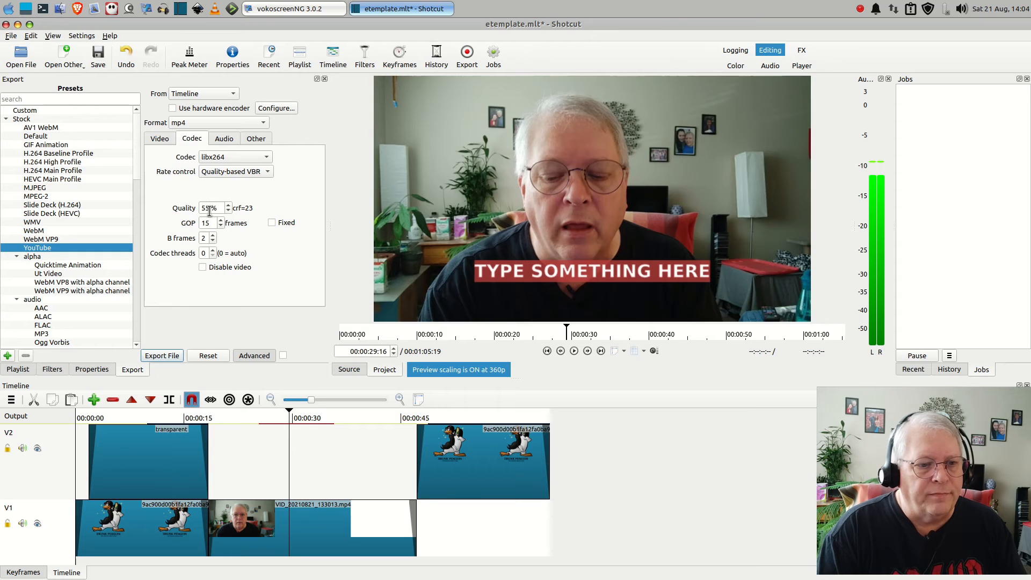
left_click_drag(213, 209, 183, 208)
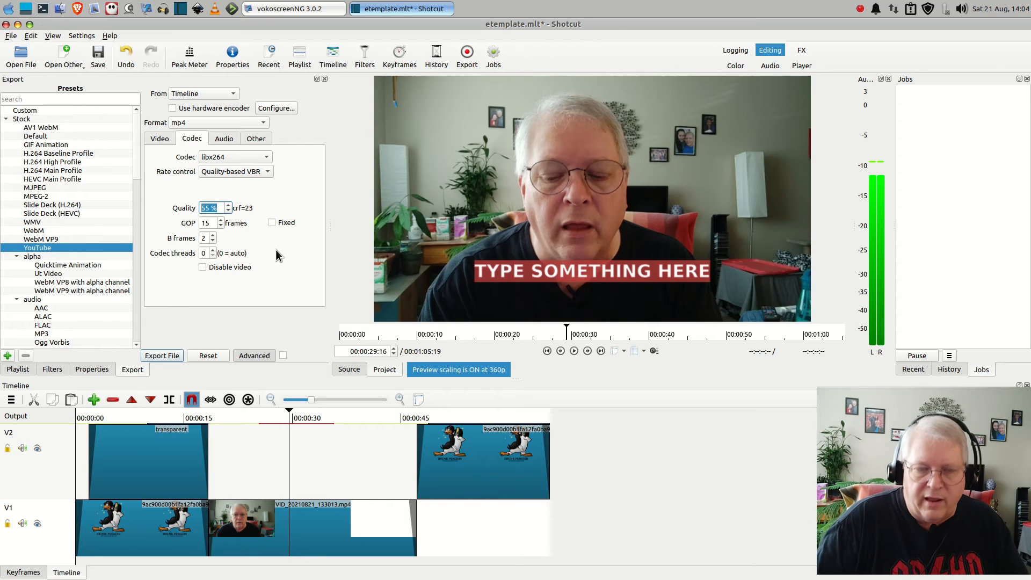
type("85")
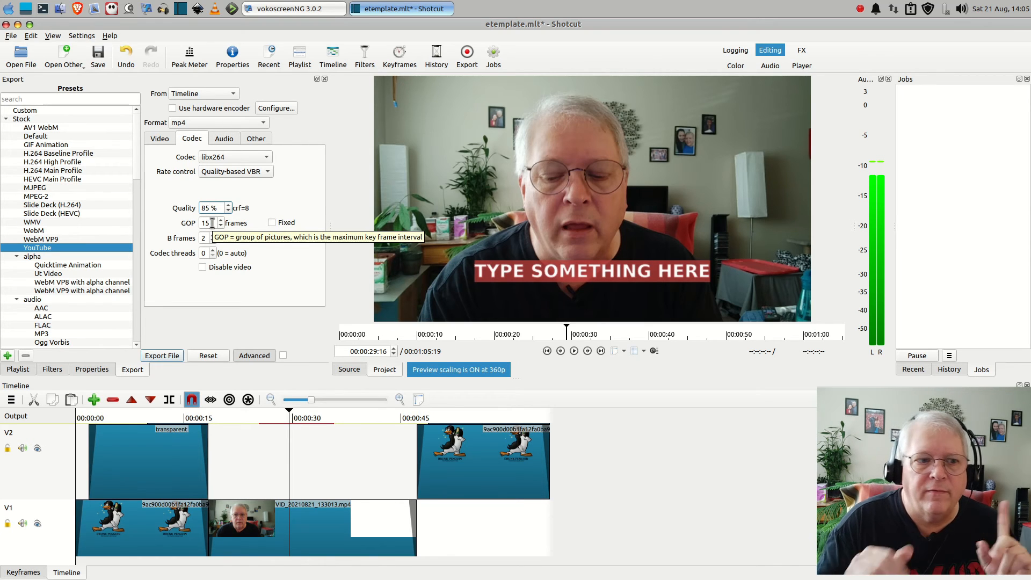
Review the export's video, codec and audio settings
left_click(156, 138)
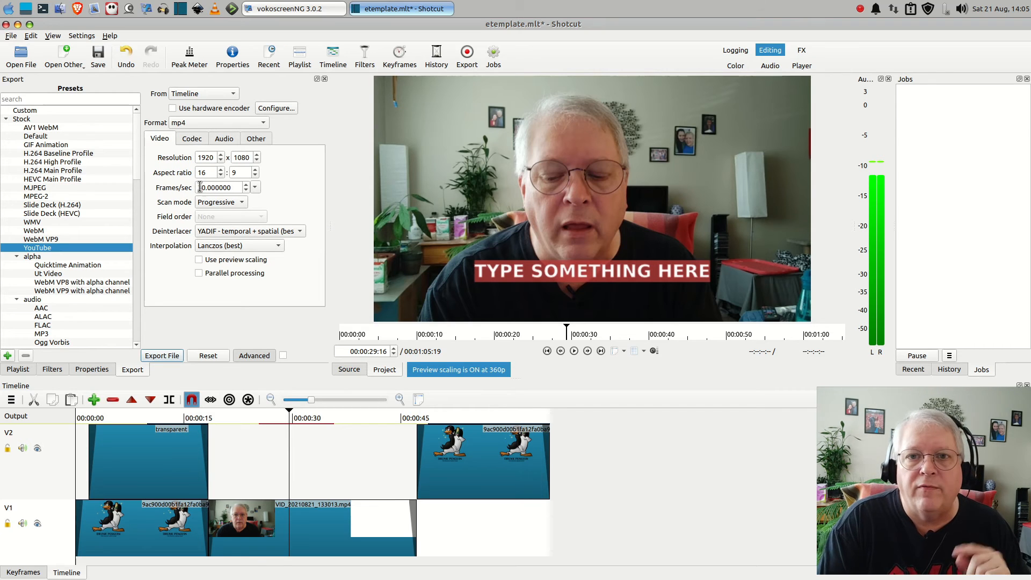
left_click(194, 139)
left_click(162, 140)
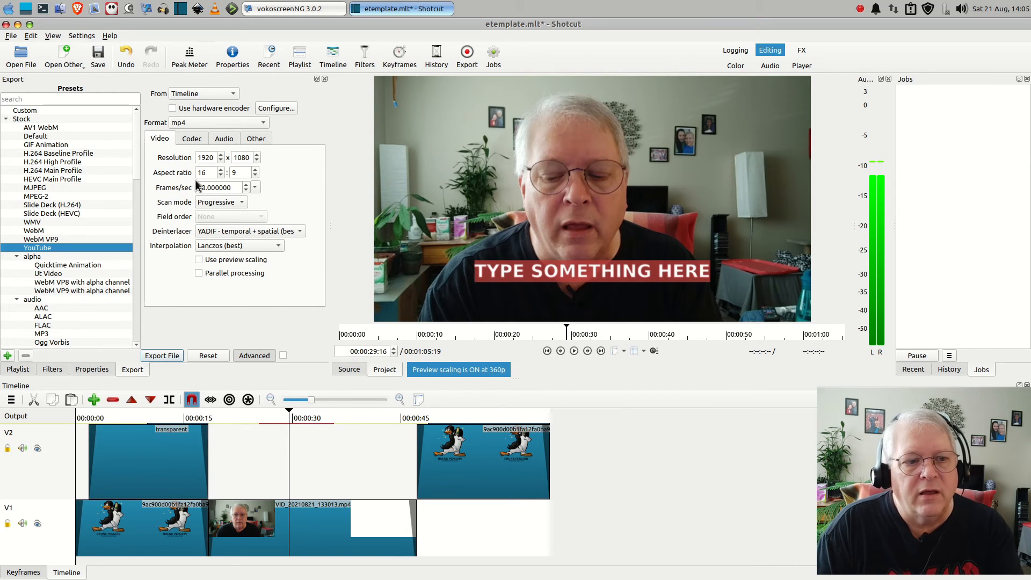
left_click(188, 138)
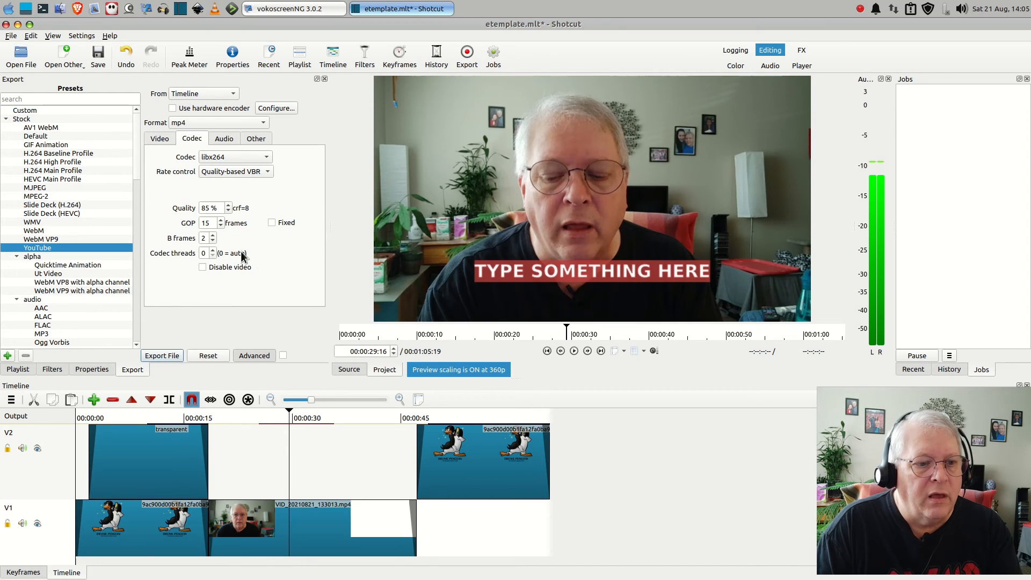
left_click(163, 141)
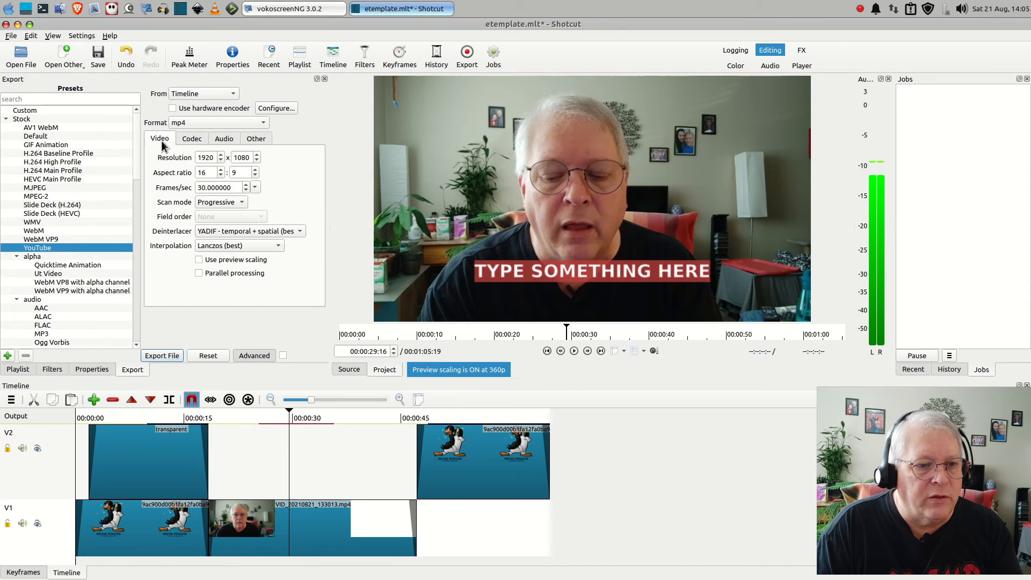
left_click(192, 139)
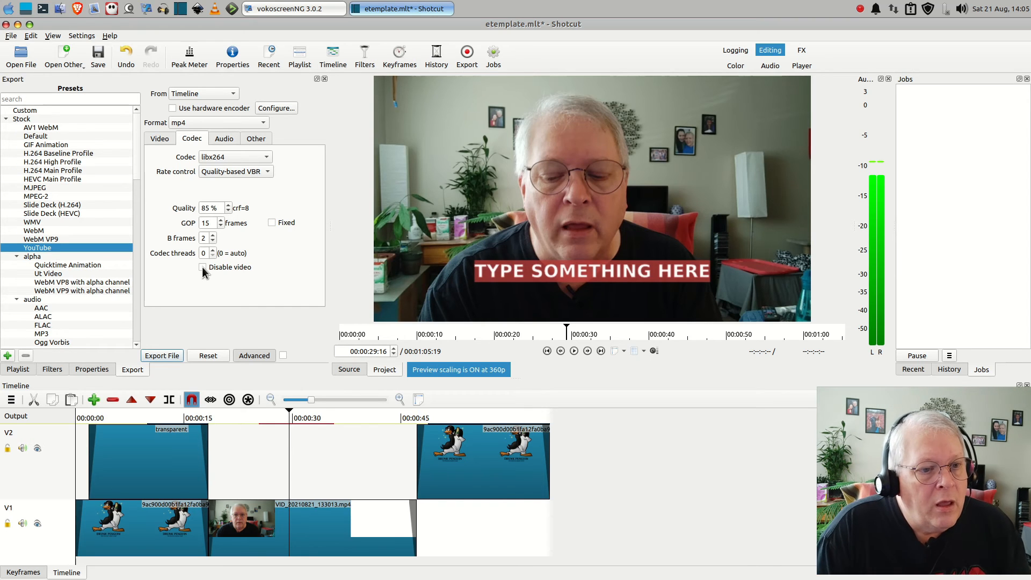
left_click(226, 141)
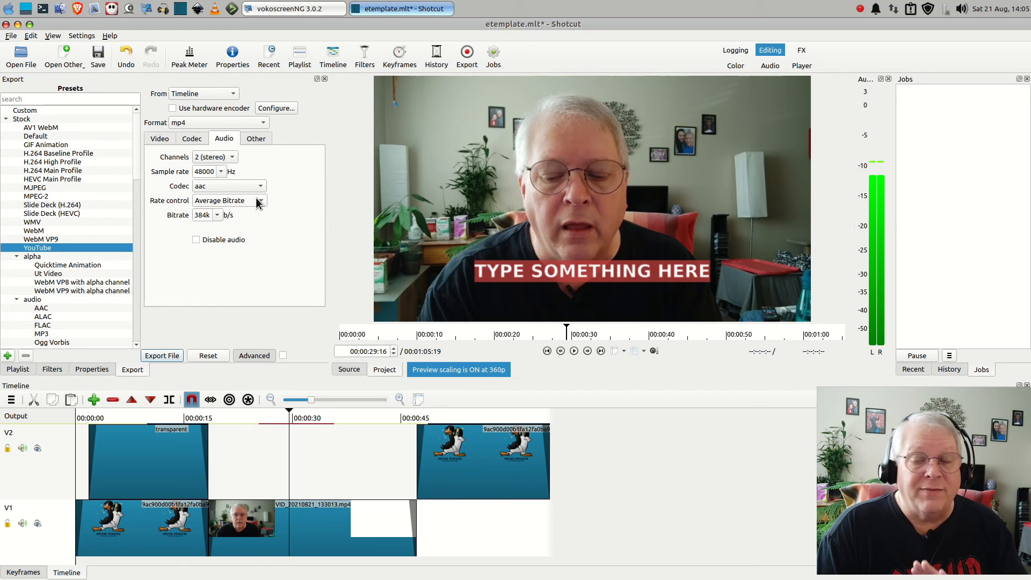
Check the export's other options, then start the file export and choose the e12 folder inside dlu as its destination
left_click(258, 139)
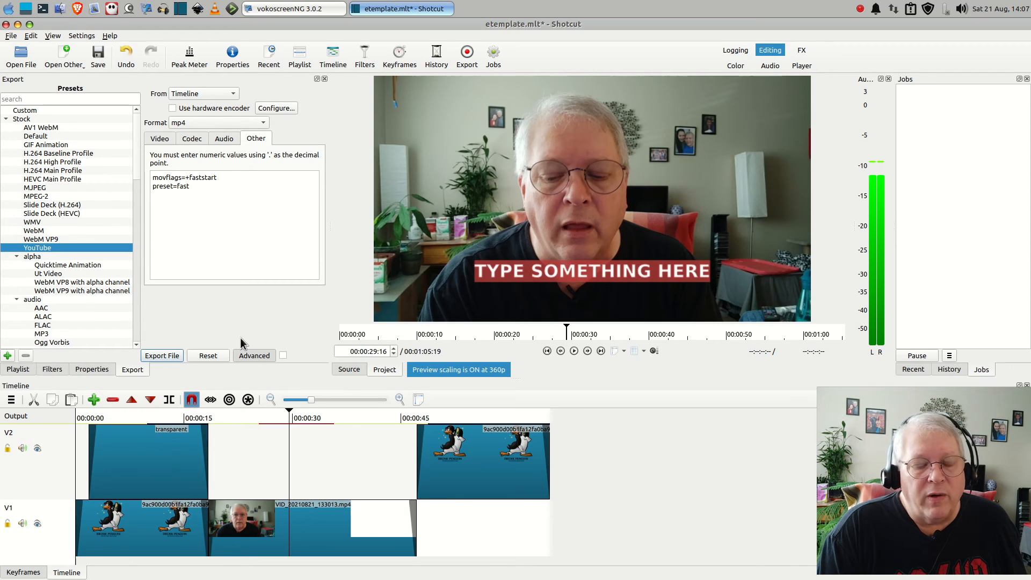
left_click(163, 355)
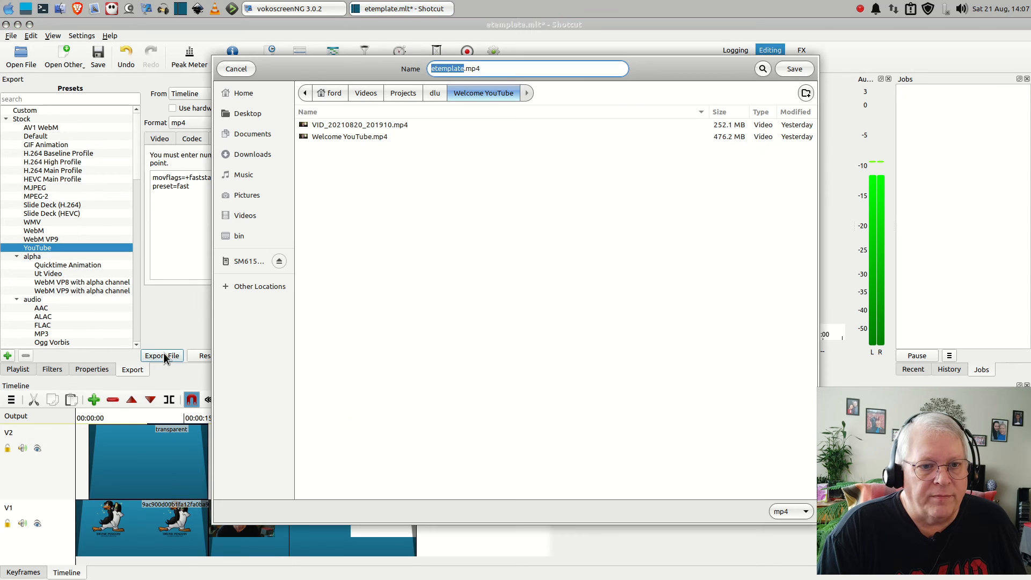
left_click(434, 93)
double_click(315, 267)
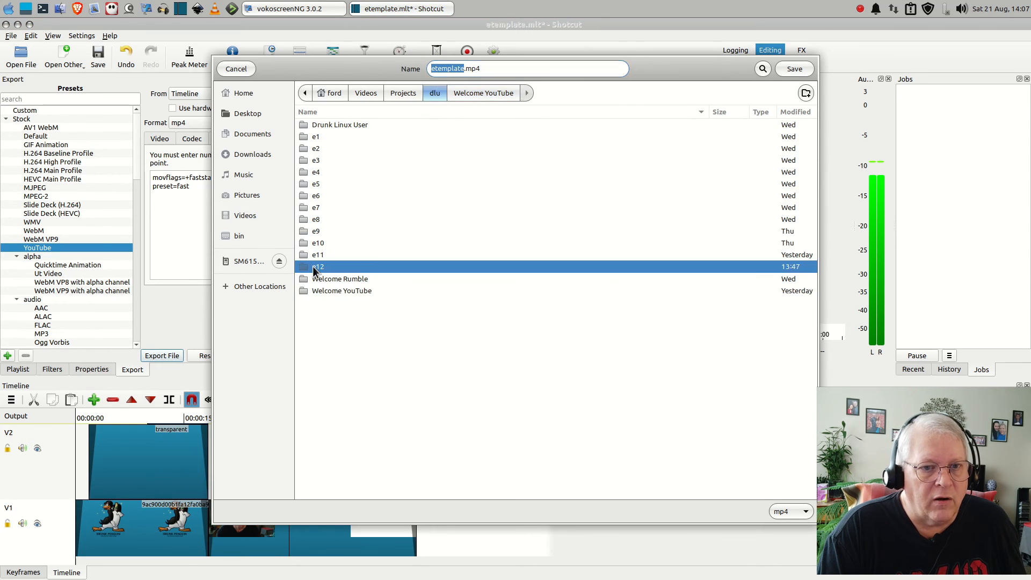
Name the exported video E12Schooling.mp4 and save it to start the export job
double_click(445, 71)
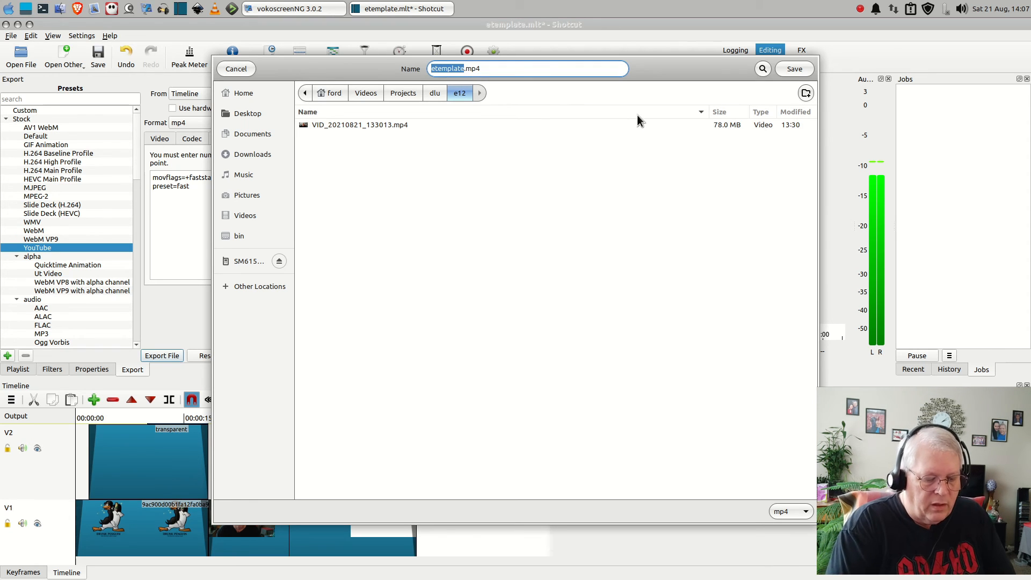
type("E12")
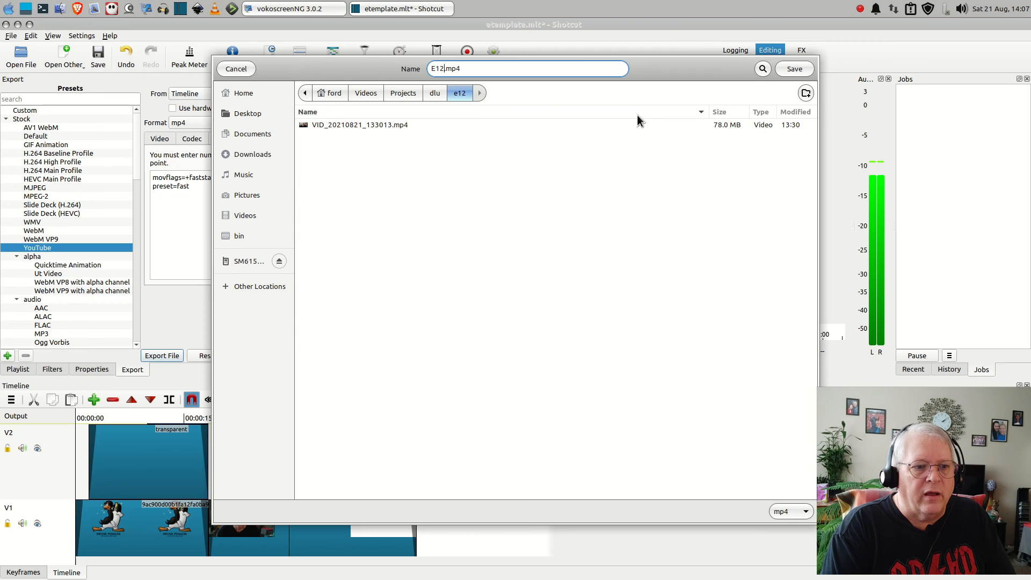
type("S")
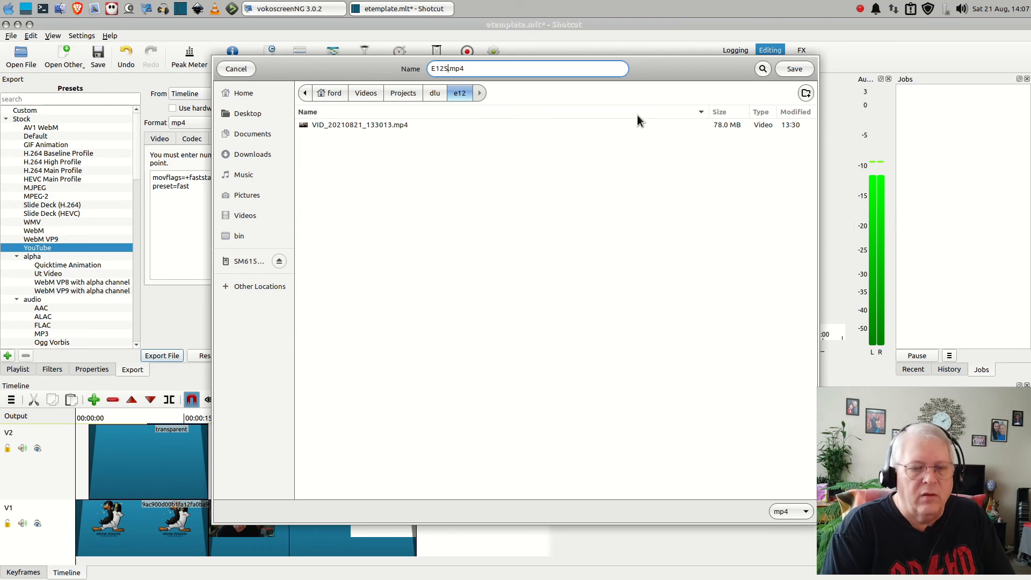
type("chooling")
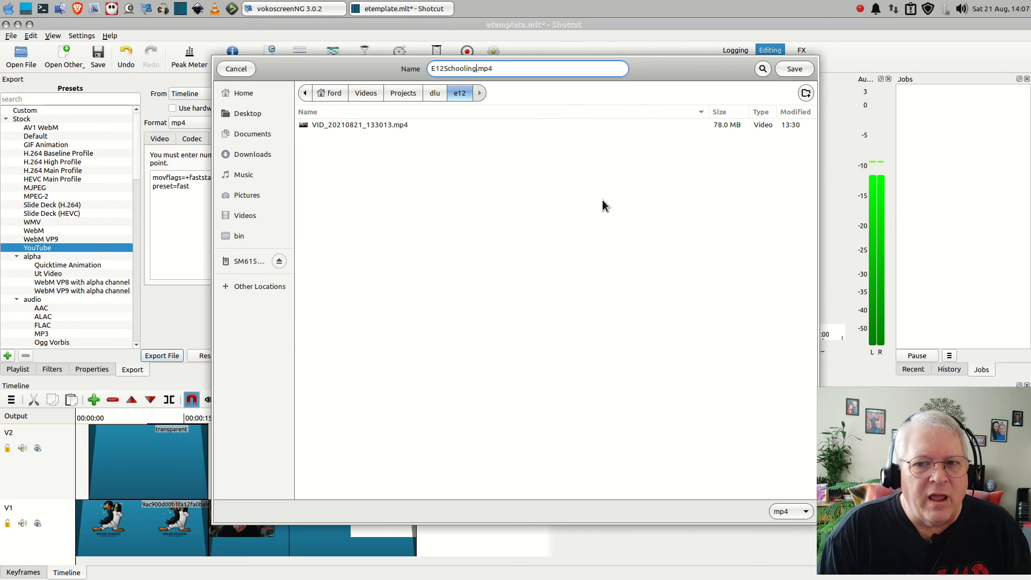
left_click(793, 70)
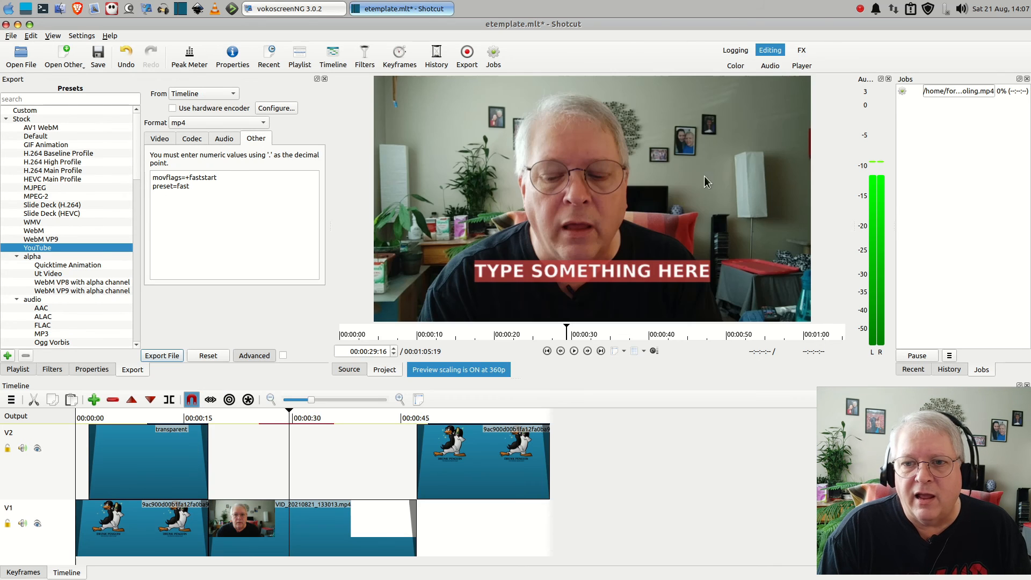
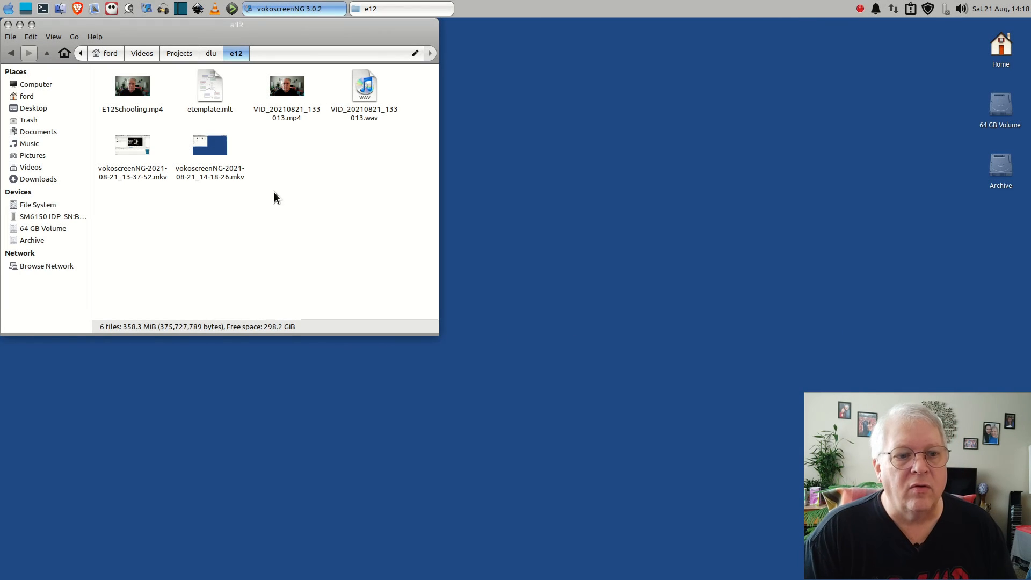
Play the exported E12Schooling.mp4 from the e12 folder and move the player window clear of the webcam picture to review the result
left_click(324, 222)
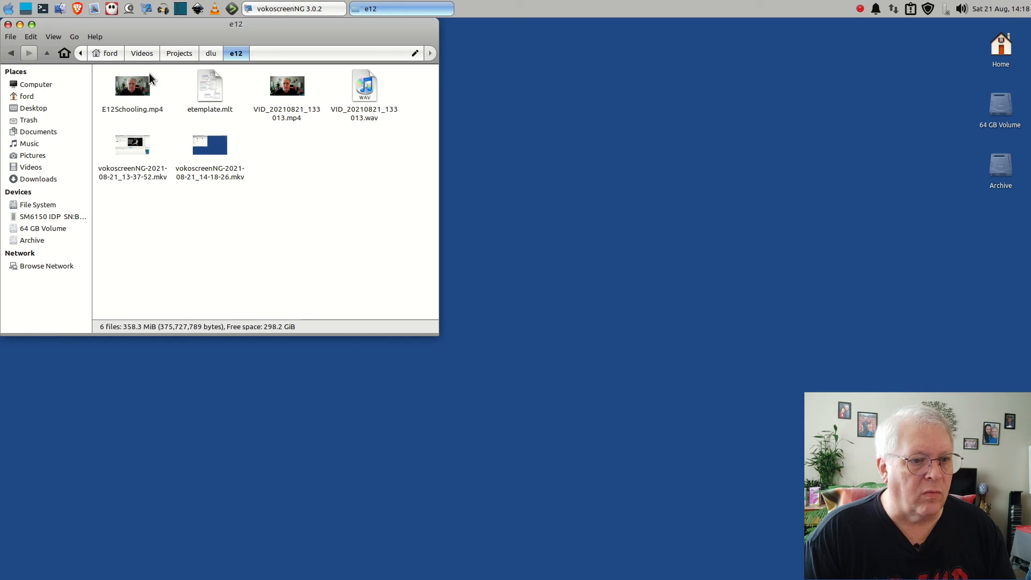
left_click(133, 86)
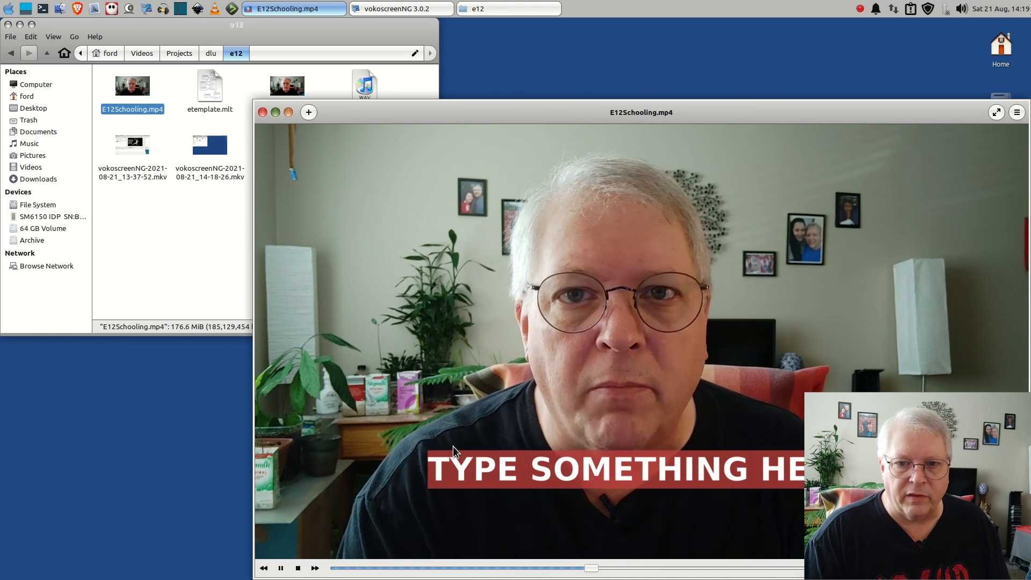
left_click_drag(456, 105, 208, 47)
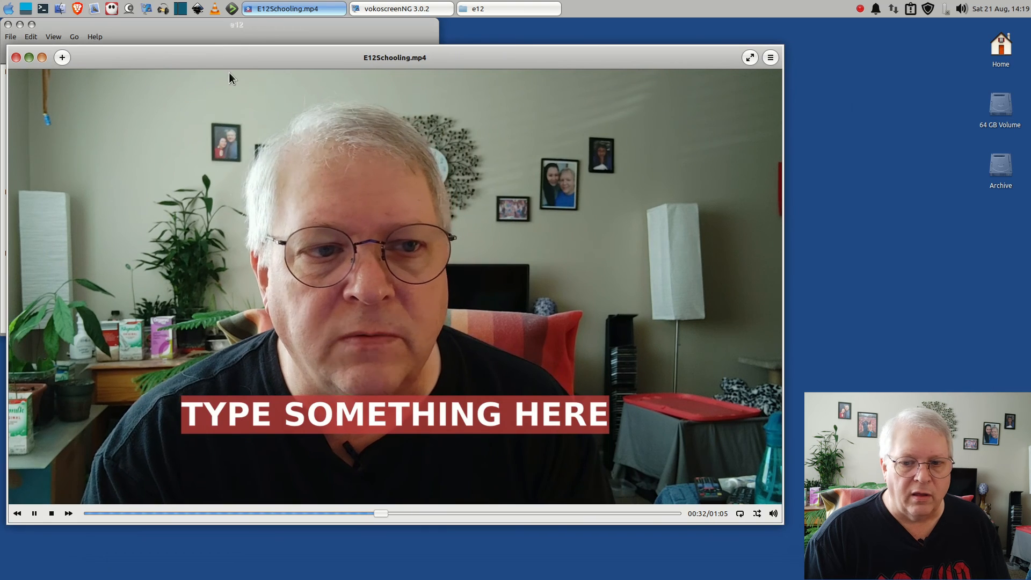